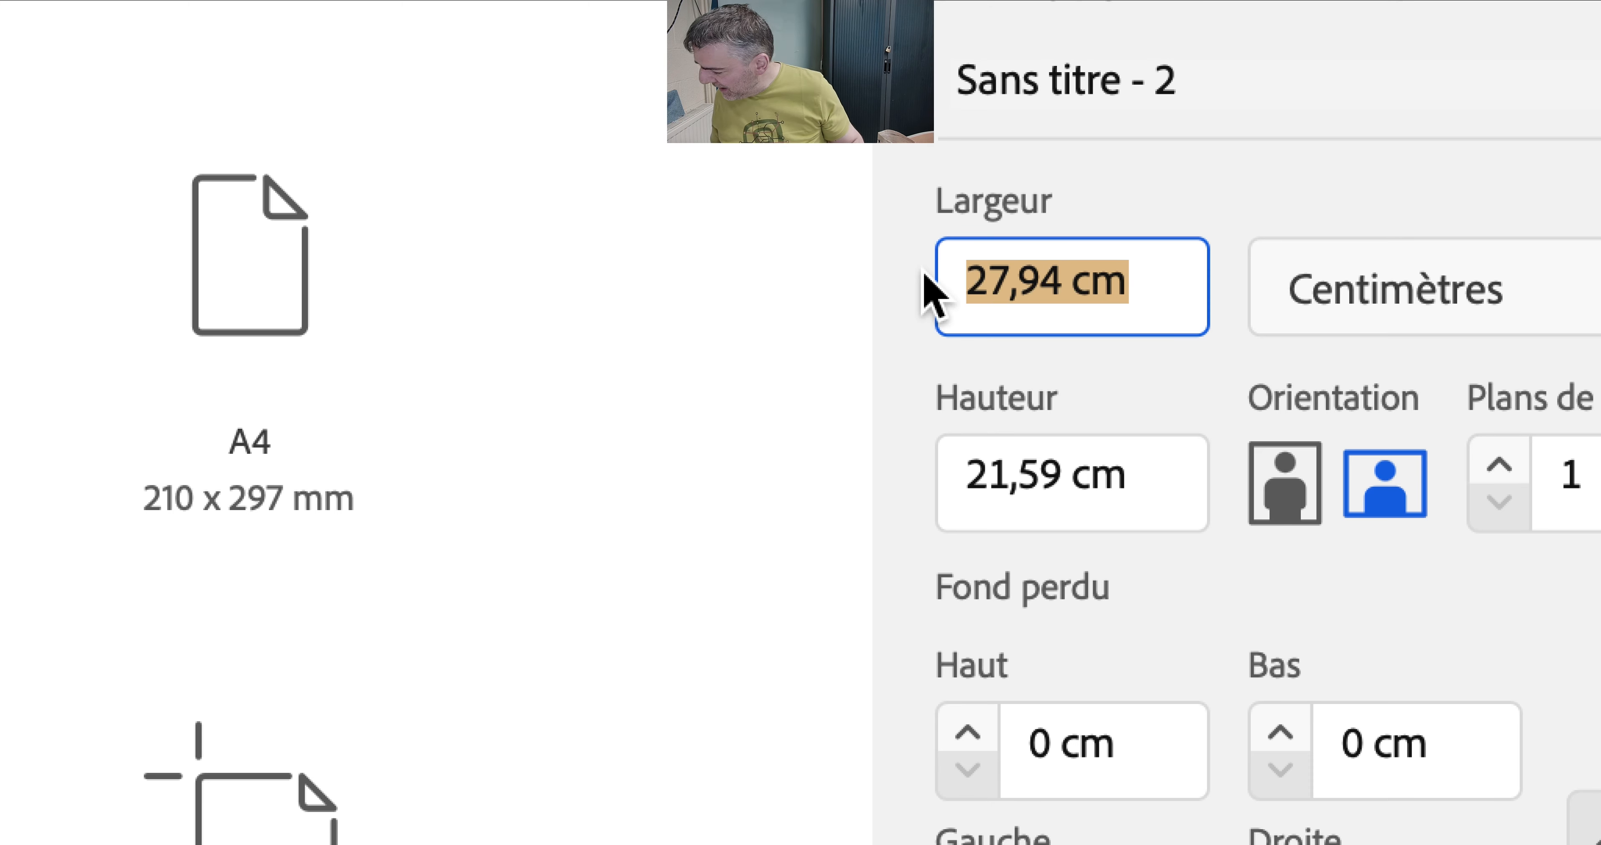
# Step: Set the new document's width to 70 cm and its height to 100 cm
pyautogui.write('70')
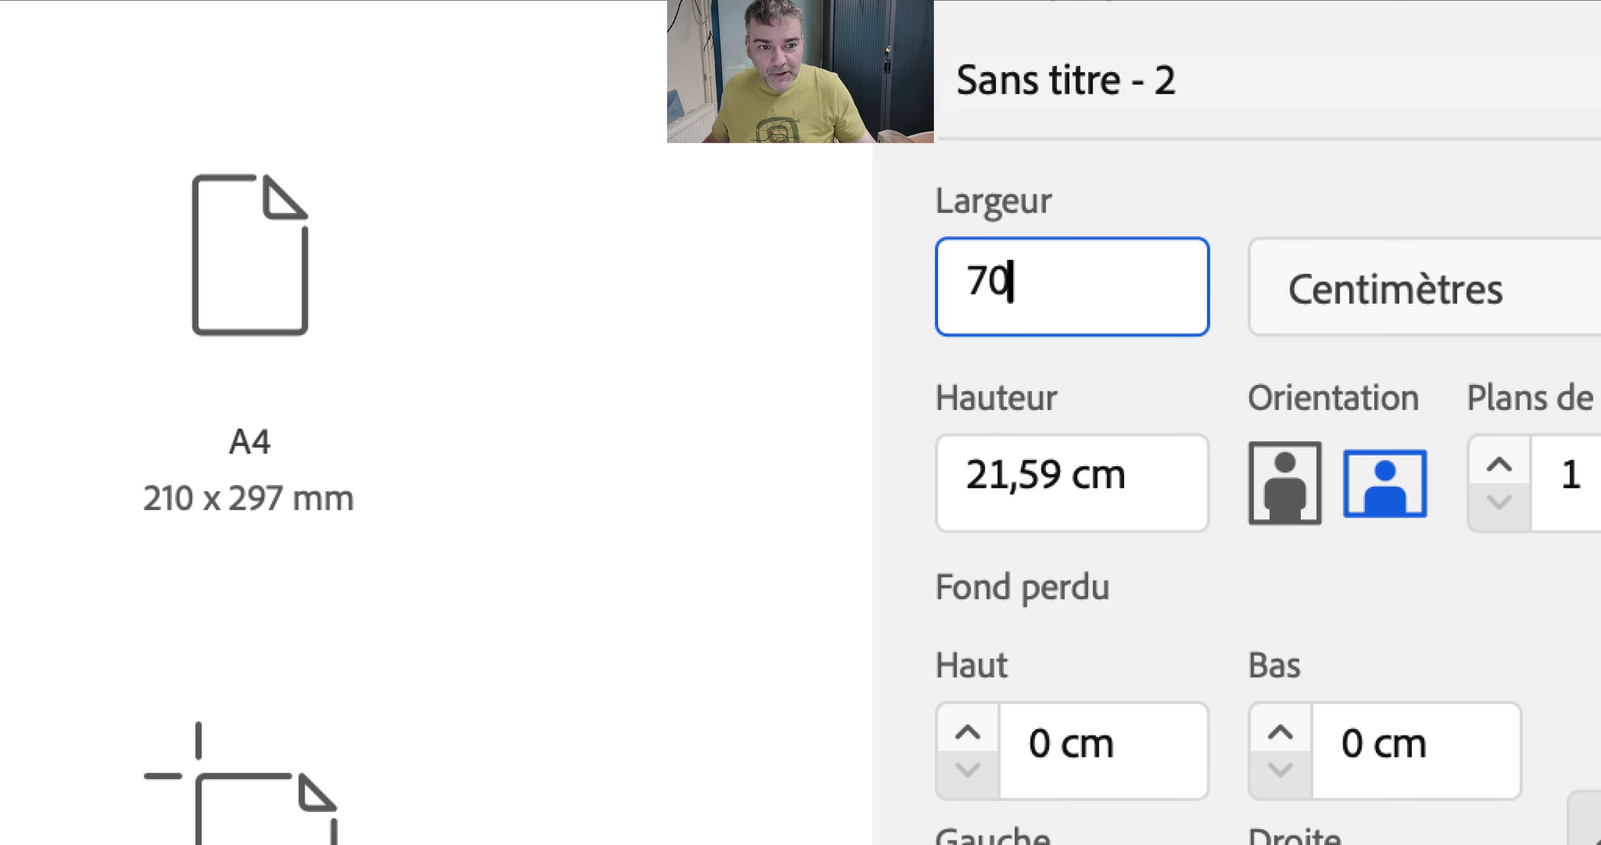
pyautogui.press('Tab')
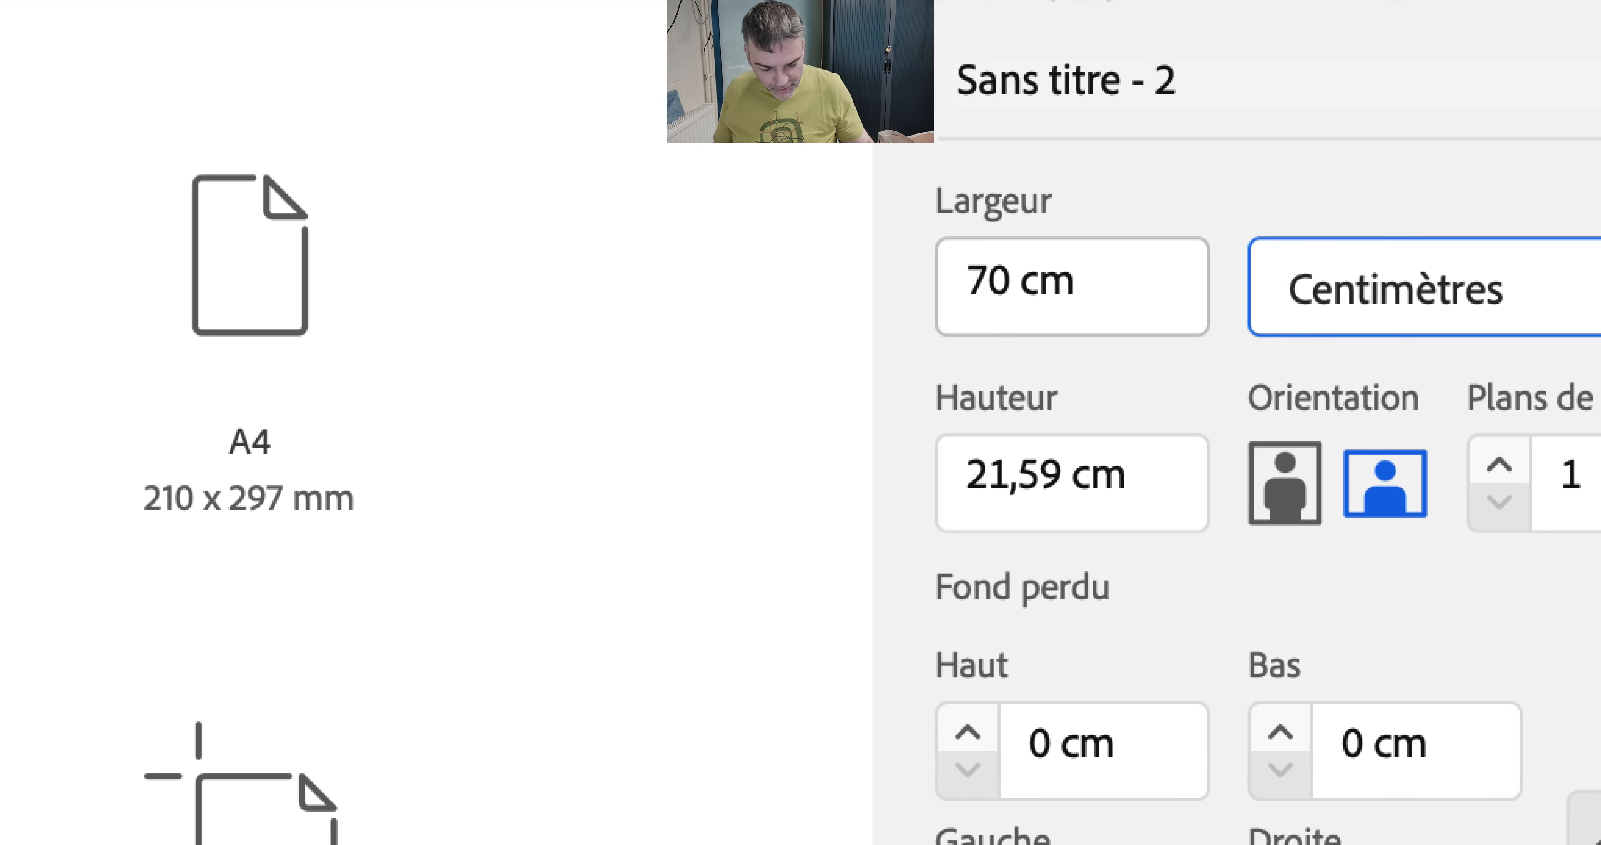
pyautogui.press('Tab')
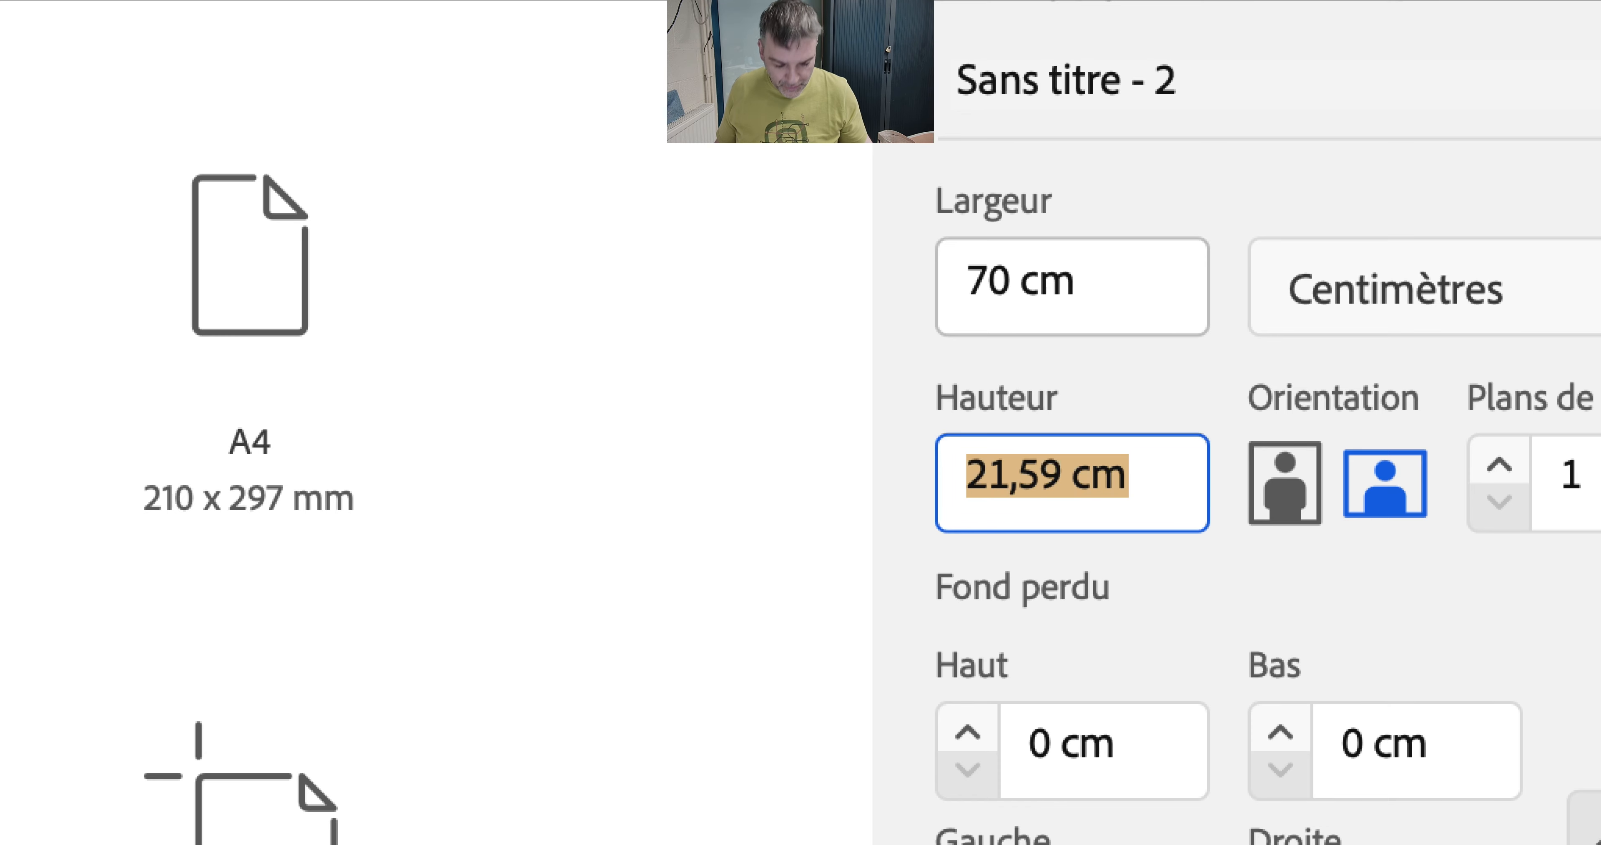
pyautogui.write('100')
pyautogui.press('Tab')
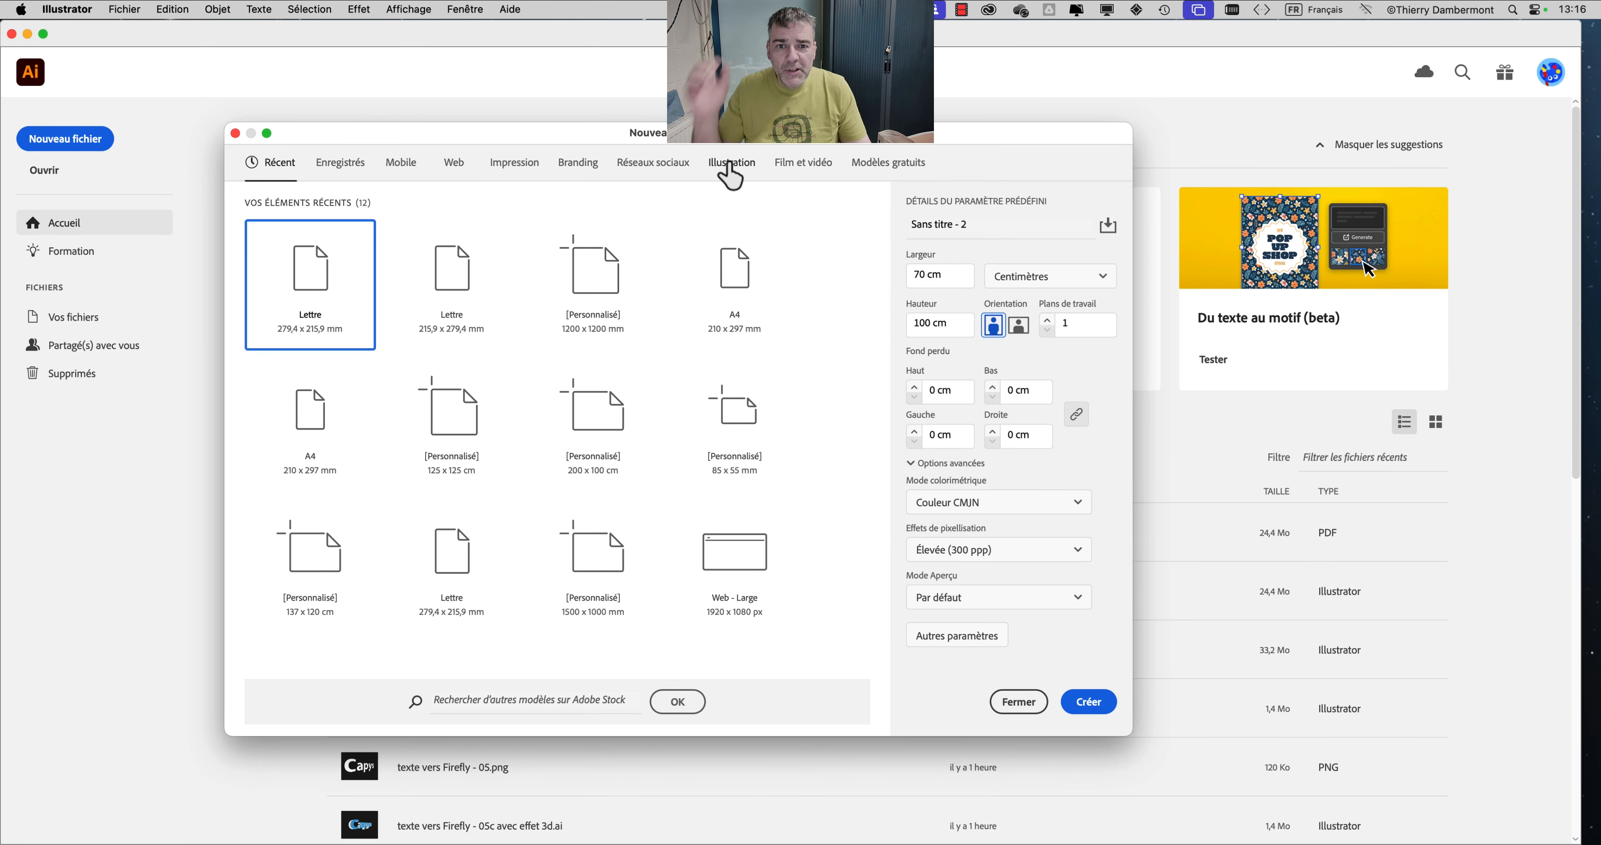
pyautogui.moveTo(738, 152)
pyautogui.mouseDown()
pyautogui.moveTo(721, 146)
pyautogui.moveTo(754, 164)
pyautogui.mouseUp()
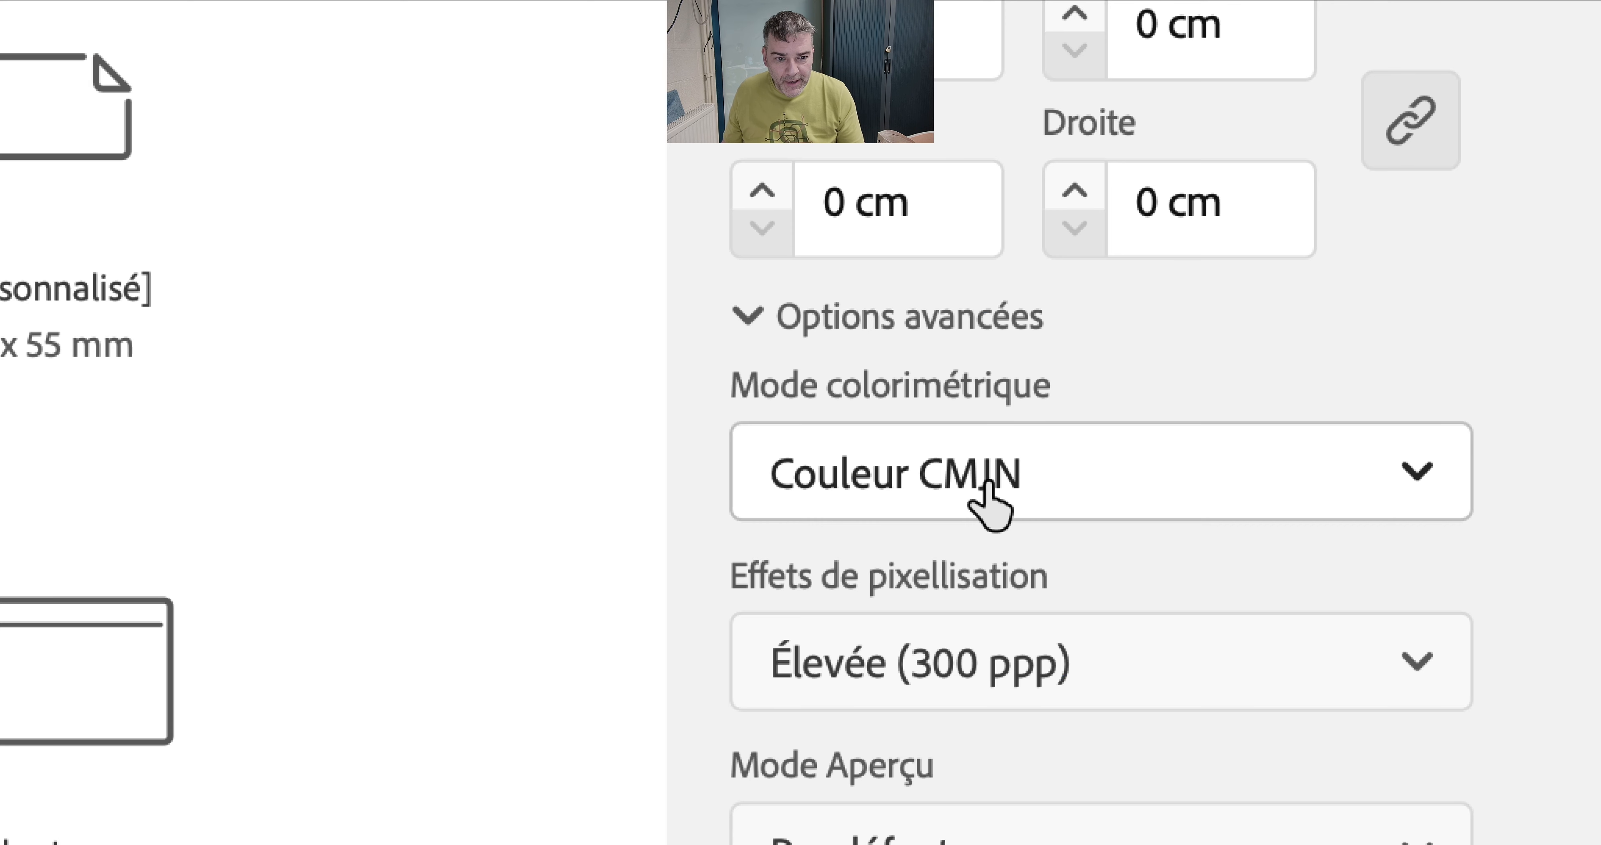
# Step: Set the colour mode to Couleur RVB and create the document
pyautogui.click(988, 498)
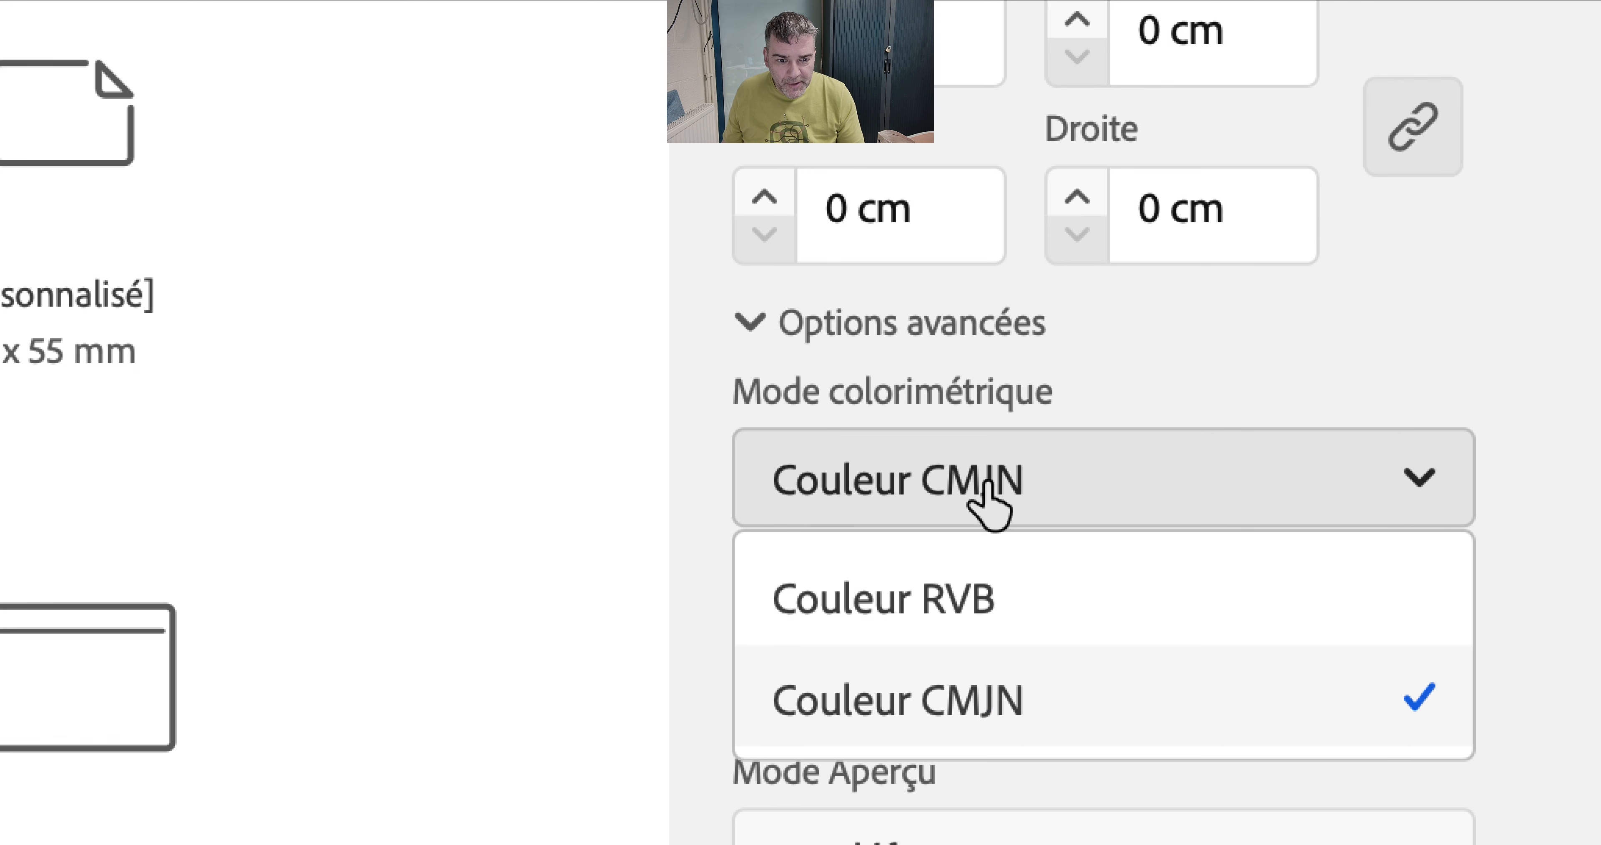
pyautogui.click(988, 593)
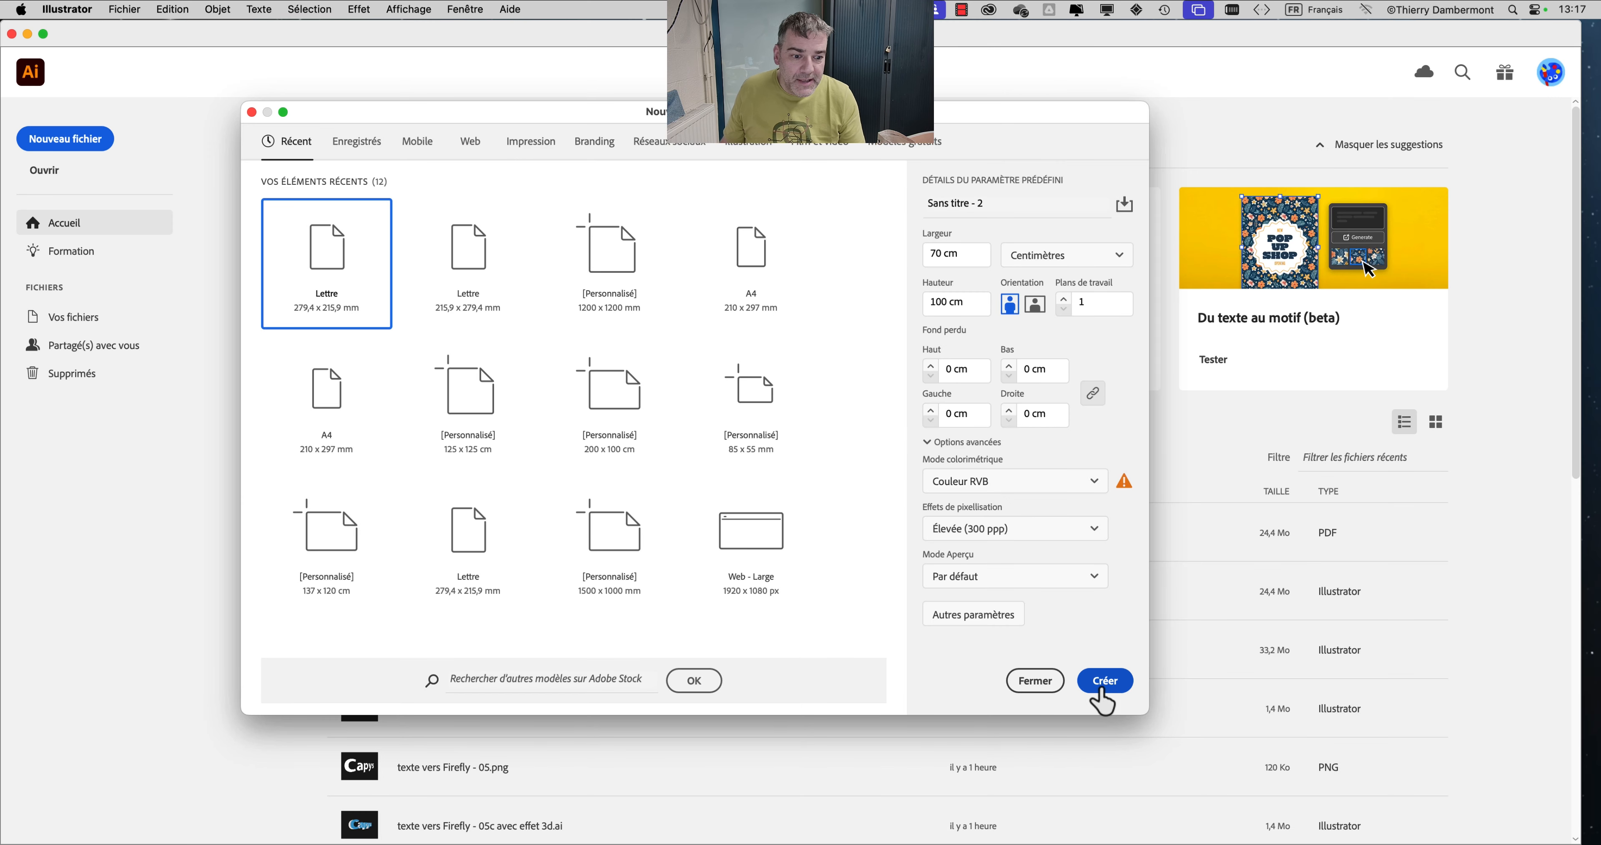
pyautogui.click(1103, 686)
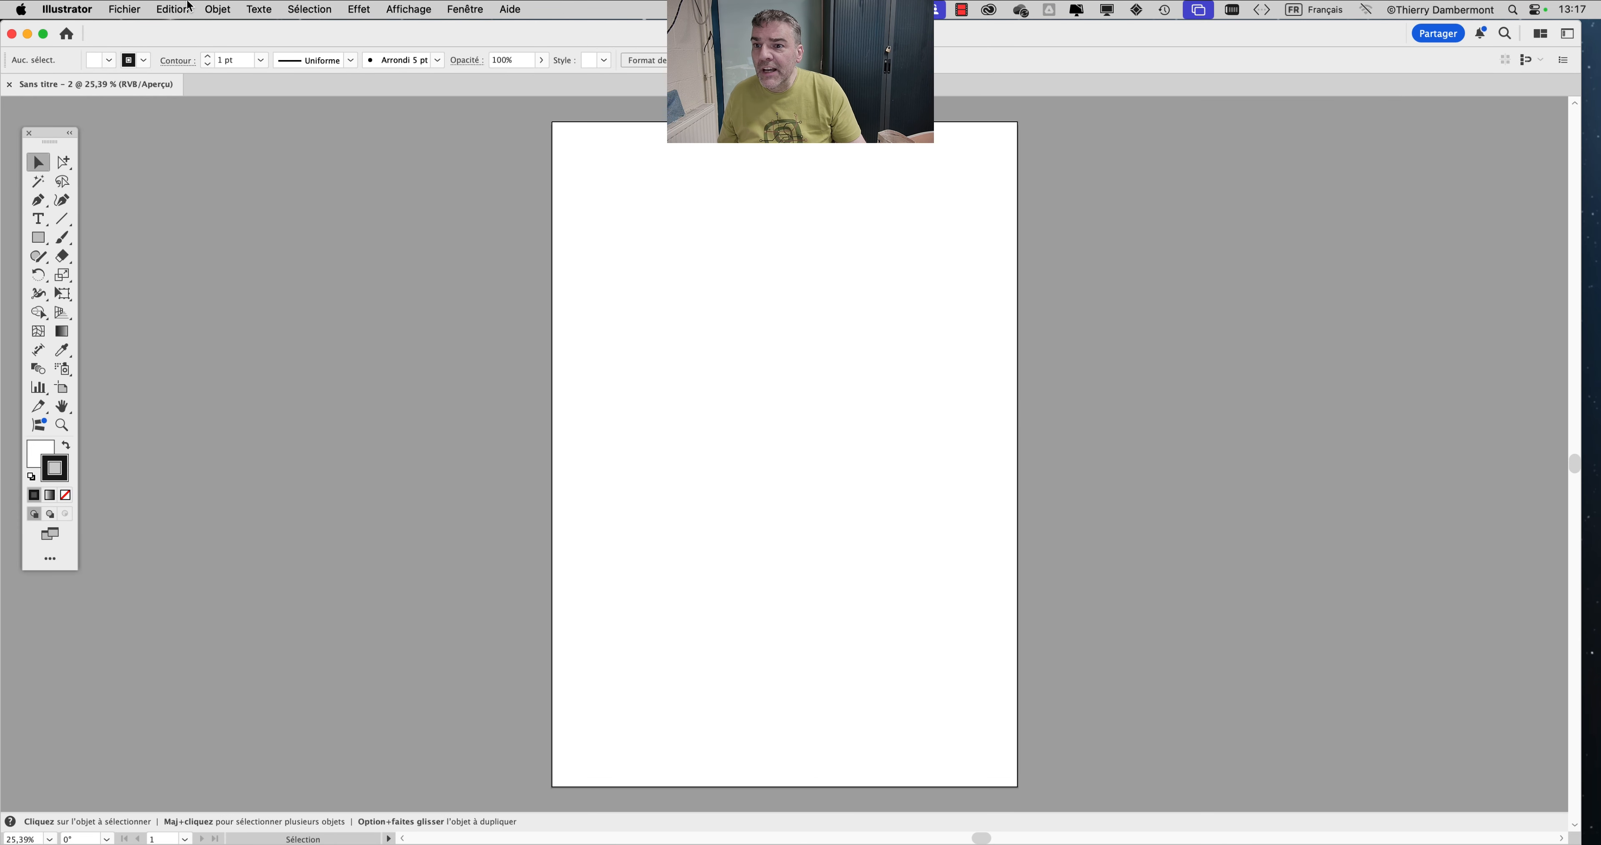
# Step: Review the working spaces and colour management rules in the Couleurs settings, and close them without changes
pyautogui.click(219, 8)
pyautogui.moveTo(172, 9)
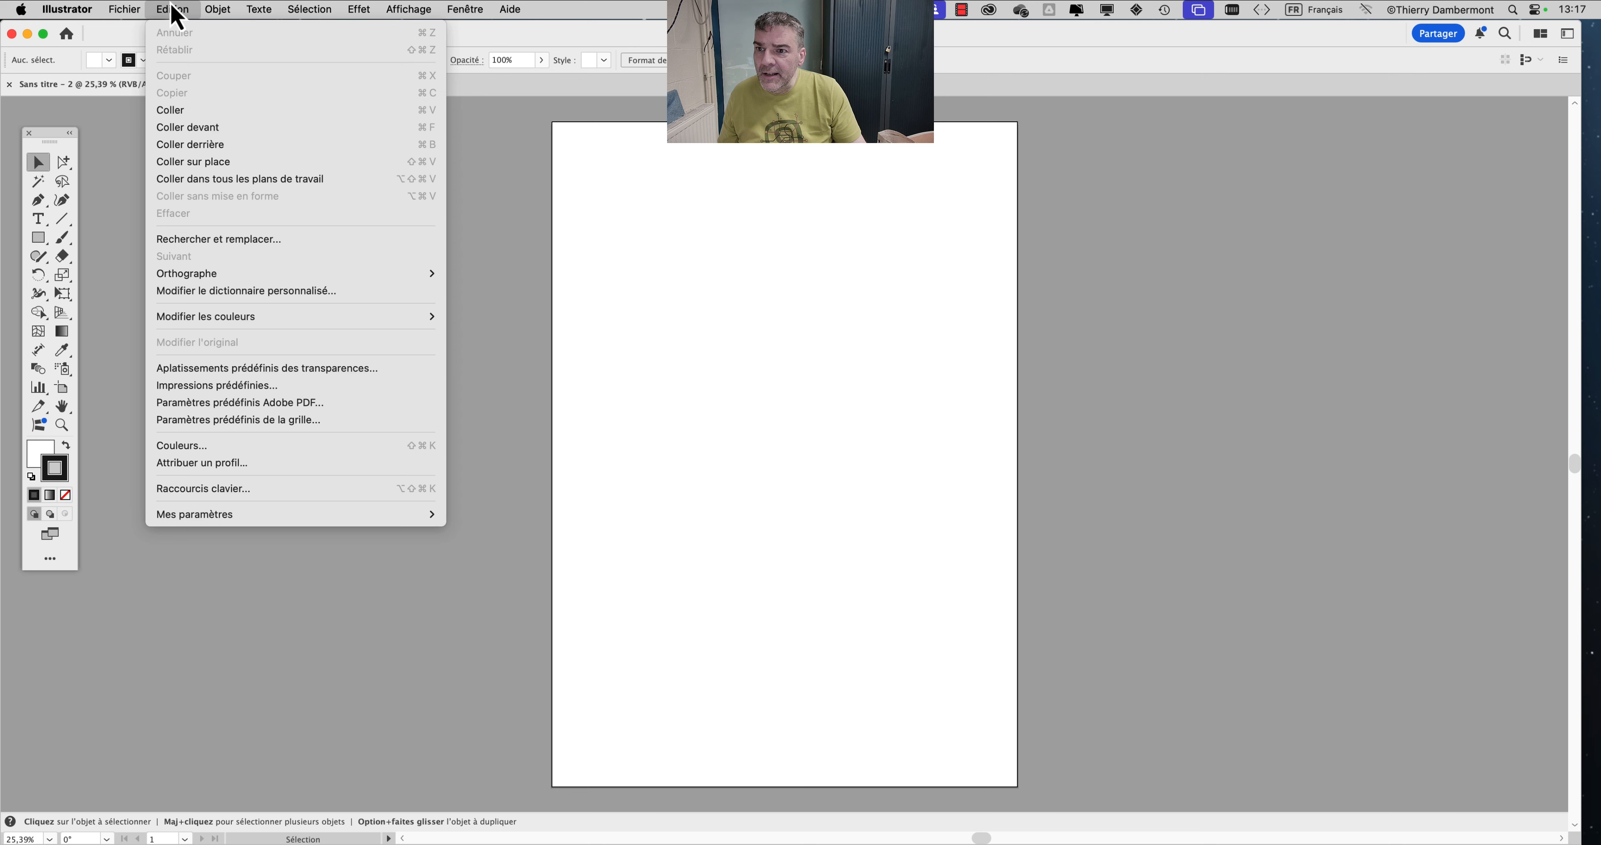
pyautogui.click(208, 445)
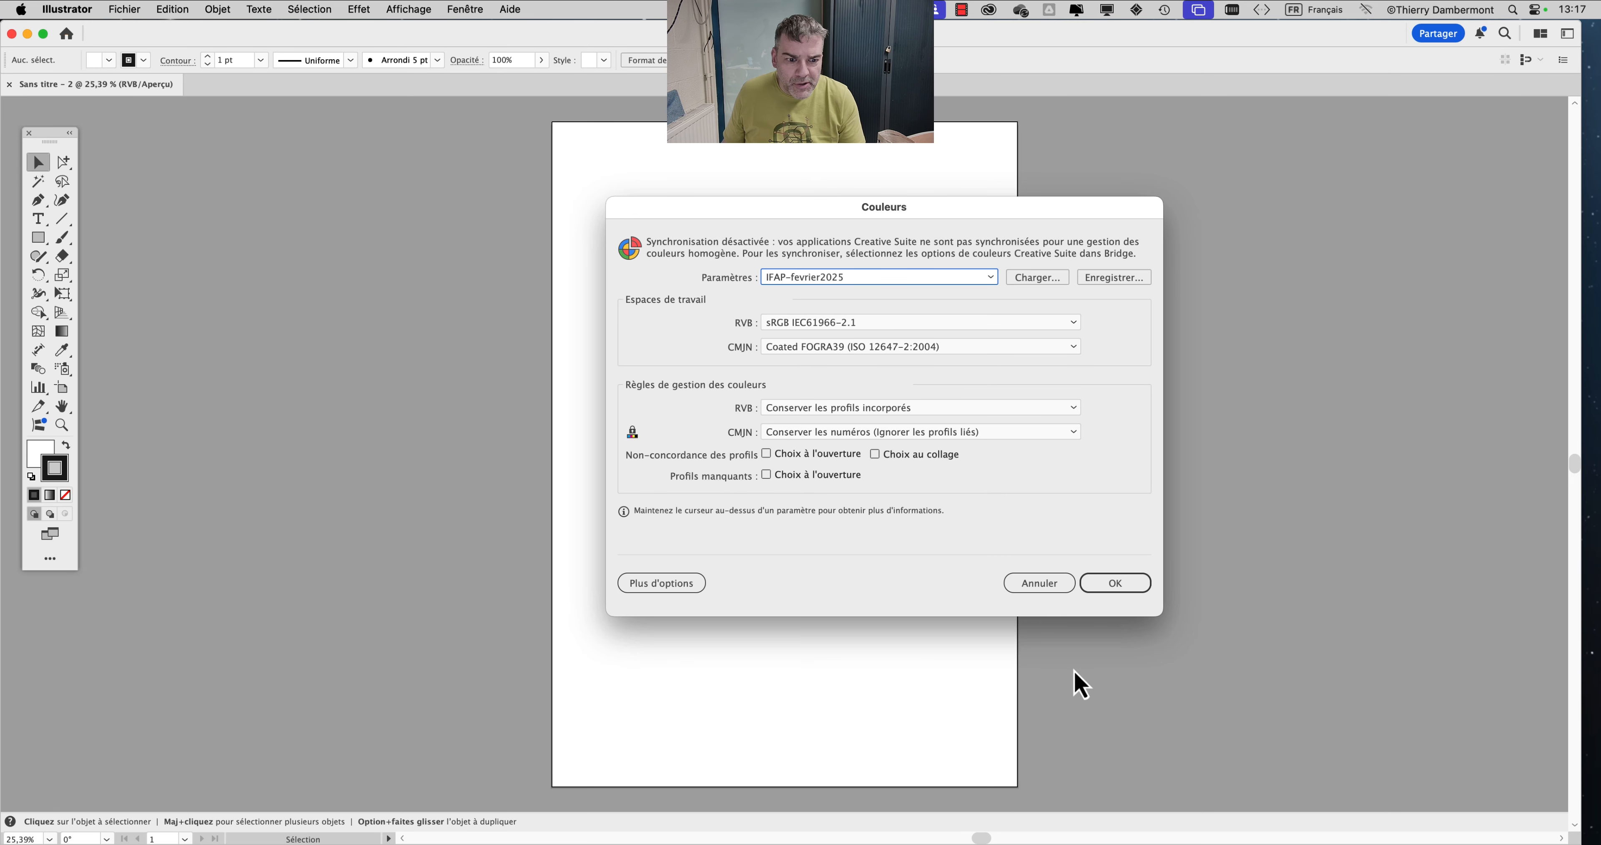
pyautogui.click(1050, 585)
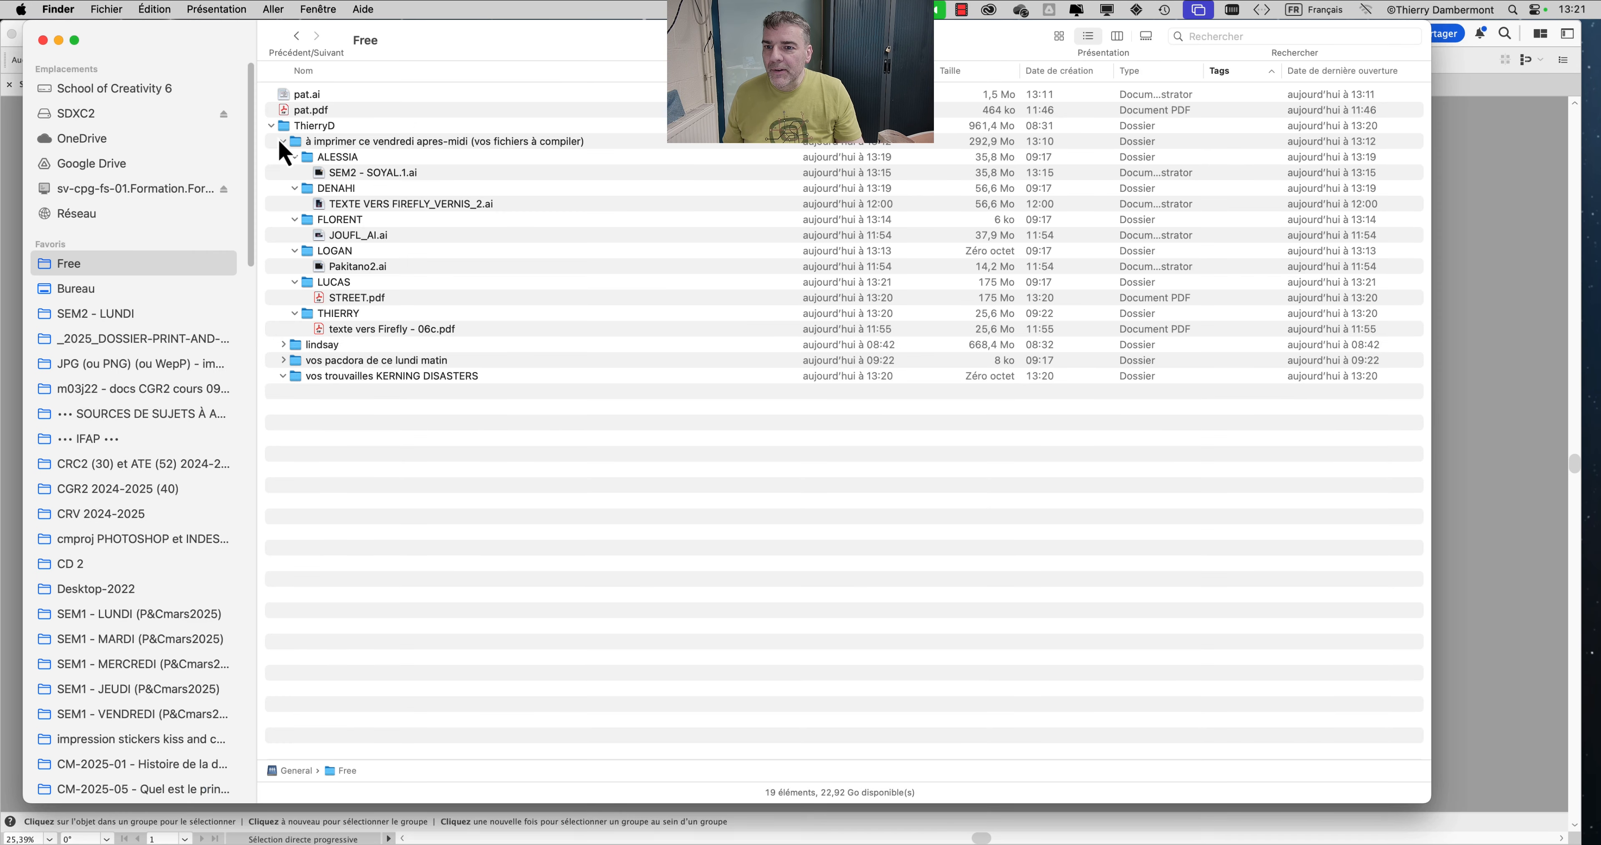
# Step: In Finder, collapse the "à imprimer ce vendredi apres-midi (vos fichiers à compiler)" folder and copy it into SEM2 - LUNDI
pyautogui.click(283, 142)
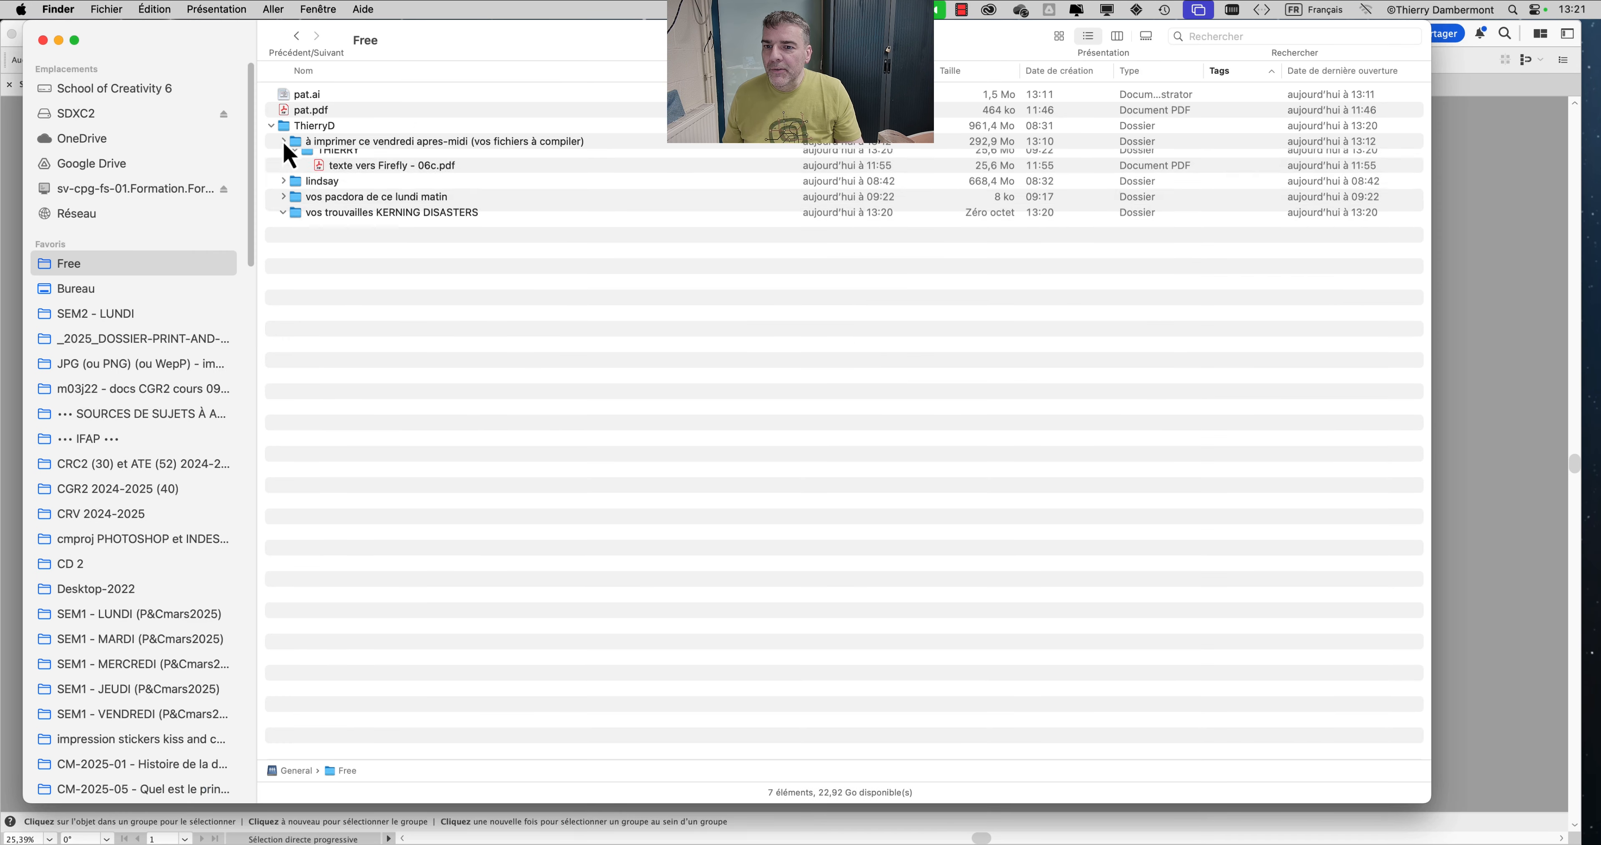
pyautogui.click(293, 142)
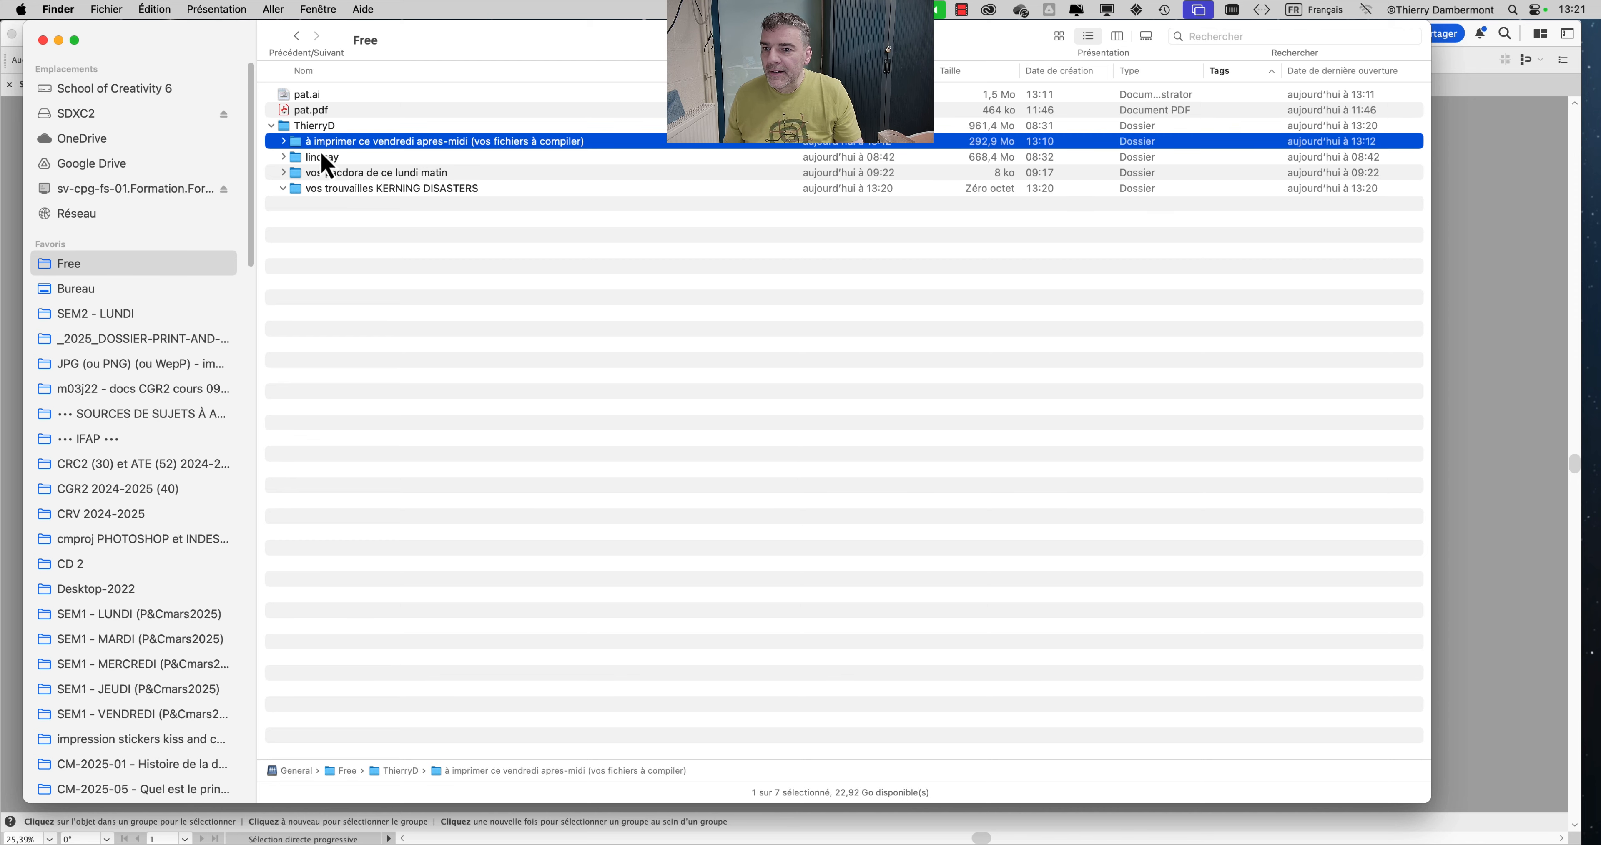
pyautogui.moveTo(326, 142); pyautogui.dragTo(140, 333)
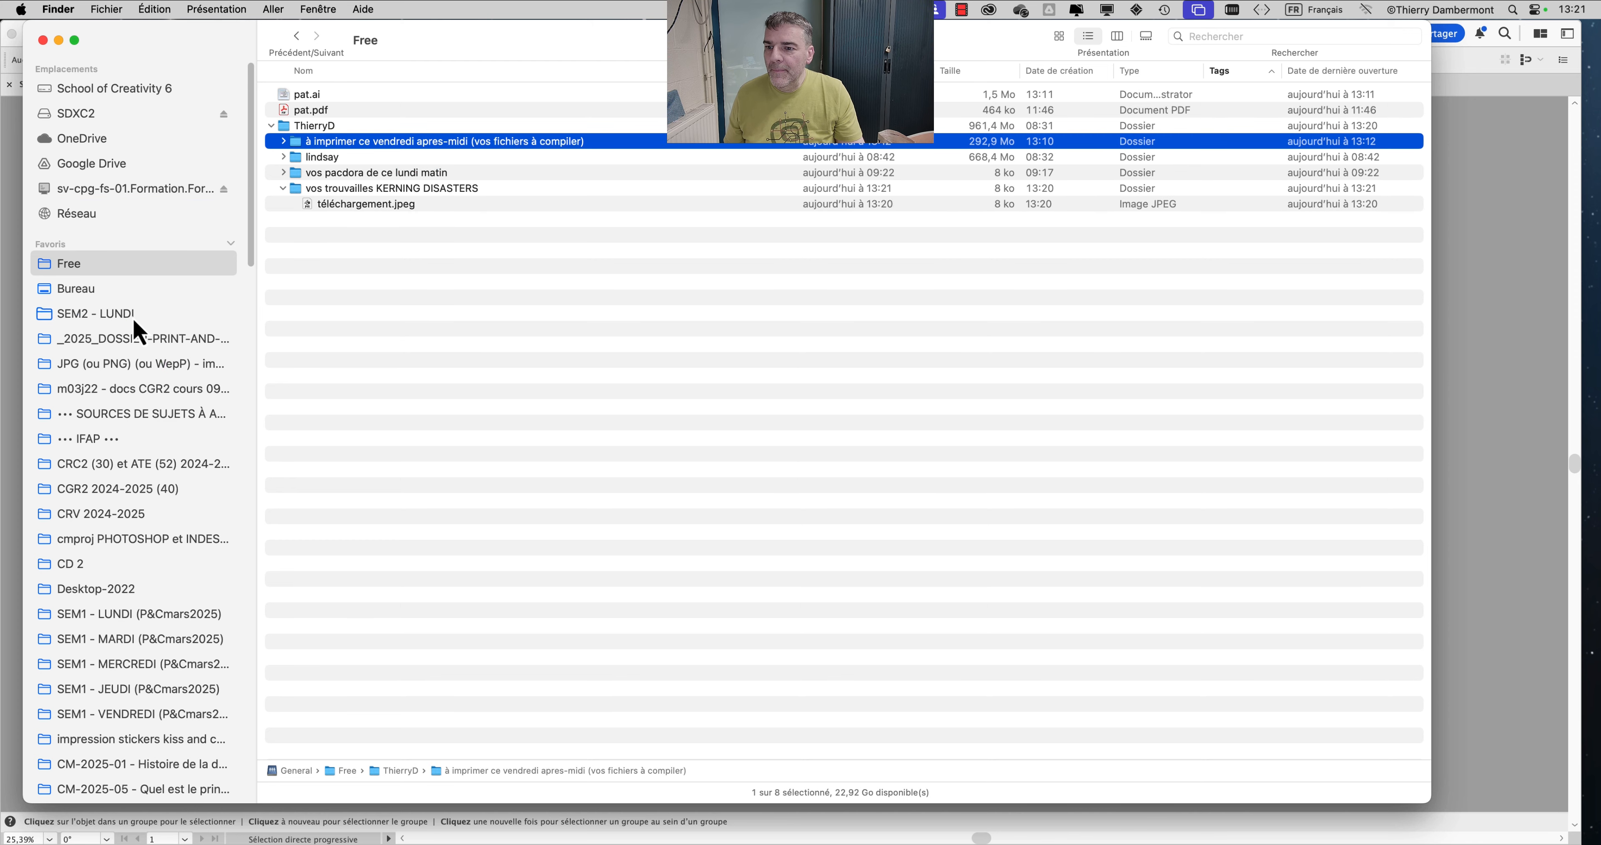
# Step: Open the copied "à imprimer ce vendredi apres-midi" folder inside SEM2 - LUNDI in list view and expand all its subfolders
pyautogui.click(133, 318)
pyautogui.click(1088, 35)
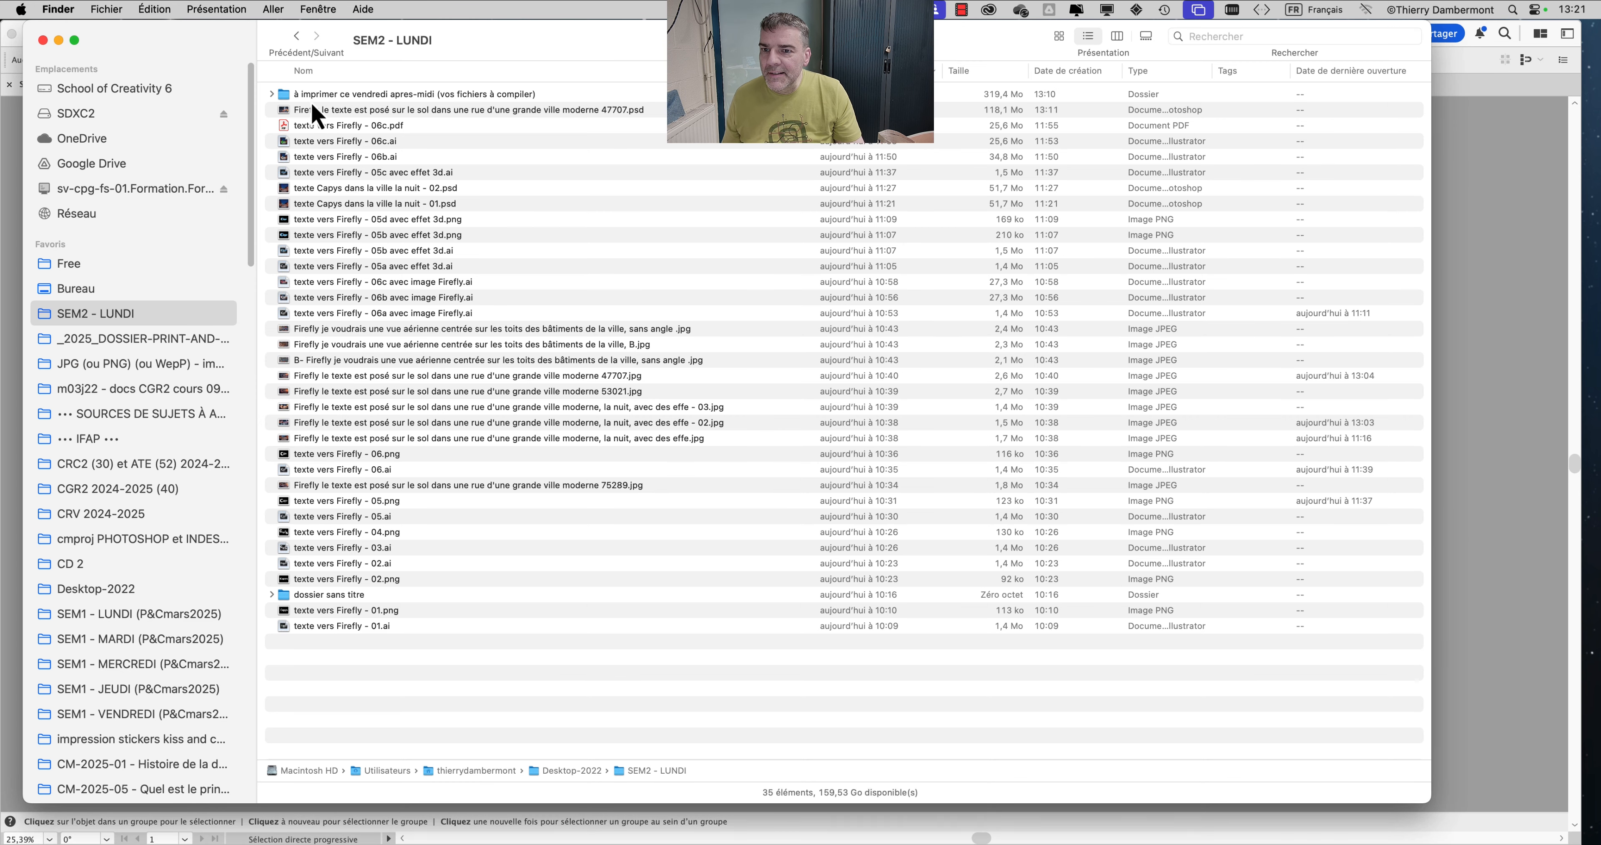
pyautogui.click(460, 93)
pyautogui.doubleClick(551, 95)
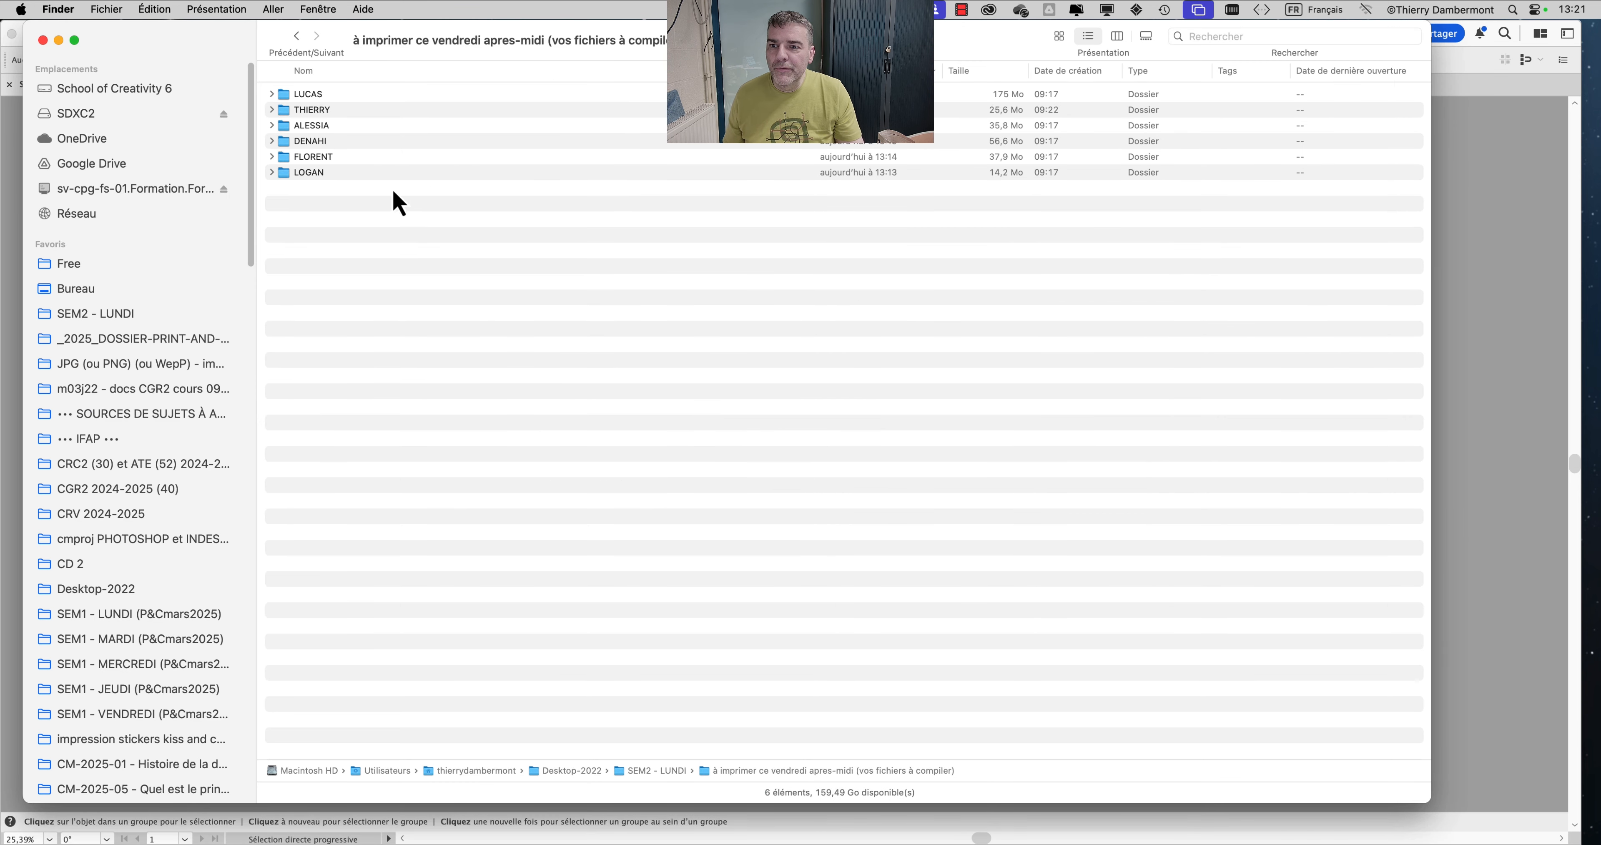
pyautogui.press('super+a')
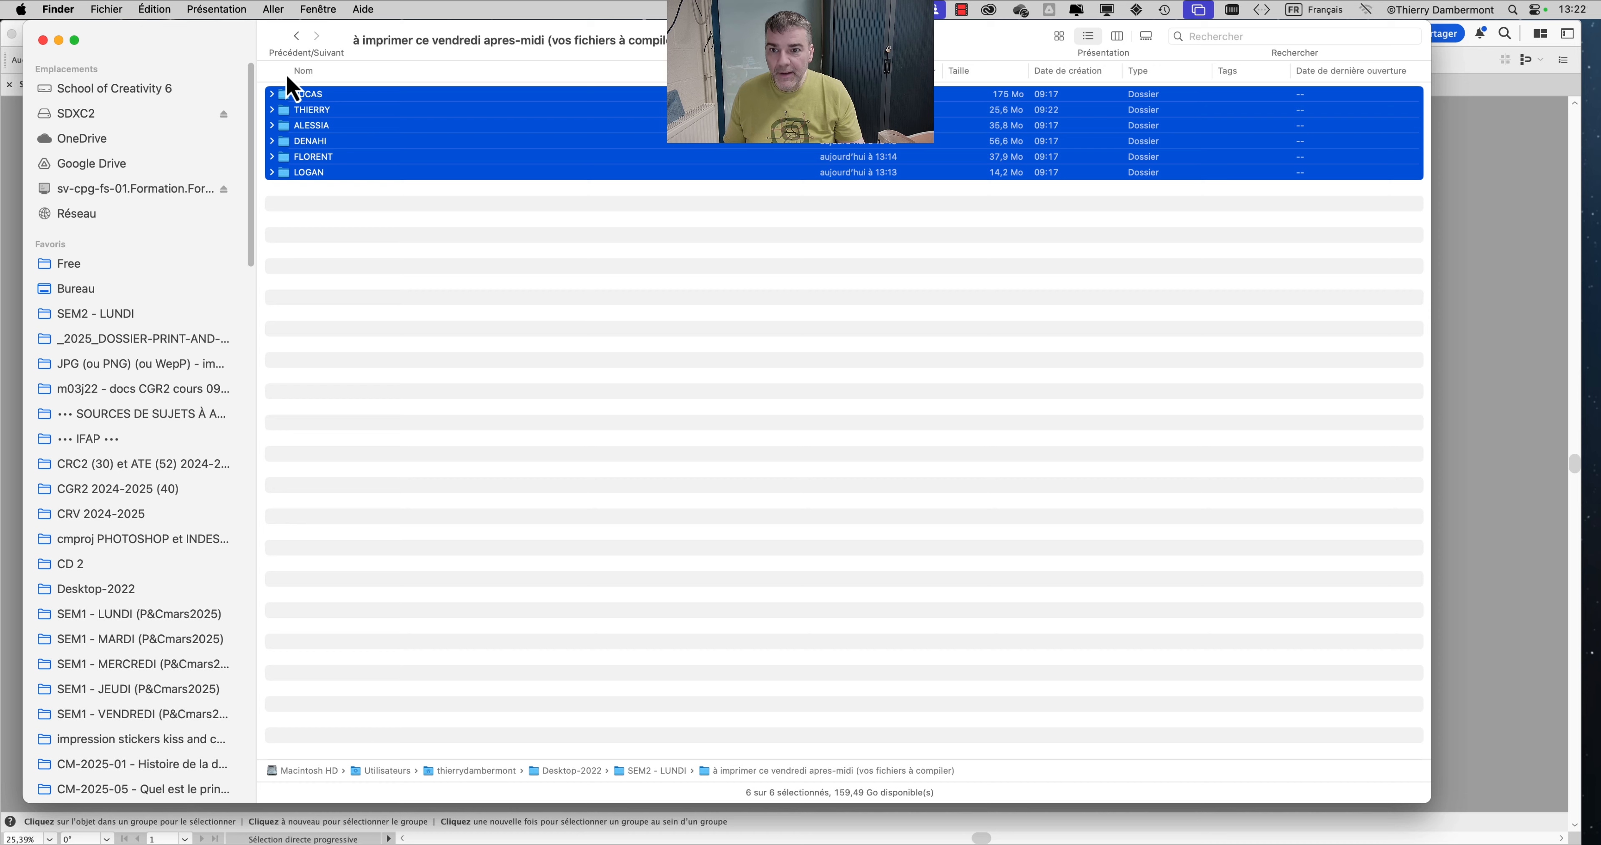
pyautogui.press('Right')
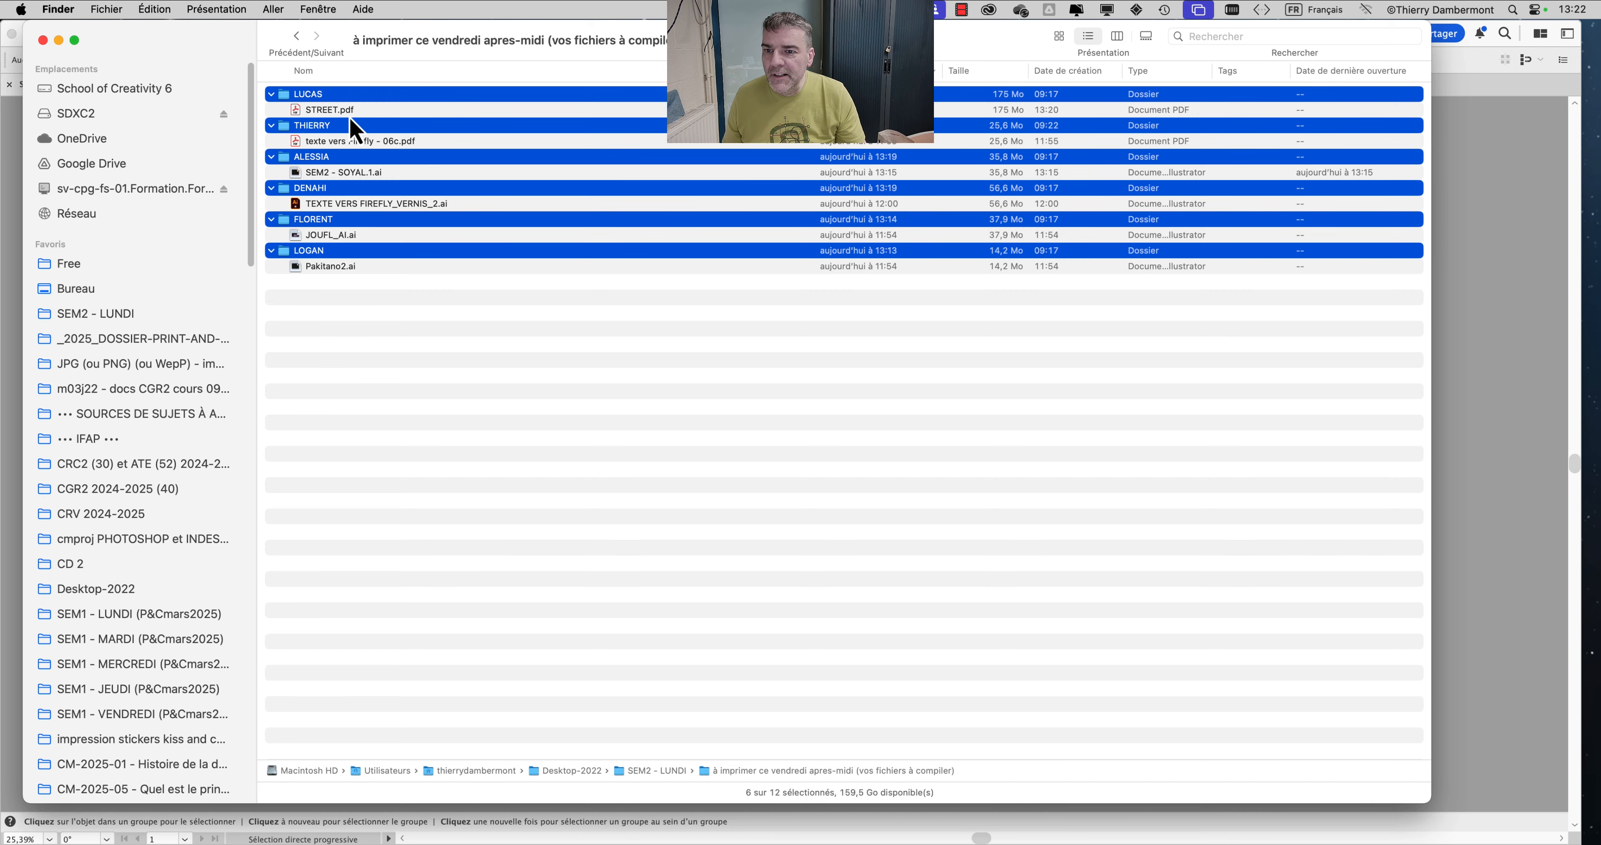
# Step: Move the Finder window aside and open STREET.pdf as its own document in Illustrator
pyautogui.click(350, 112)
pyautogui.moveTo(361, 59); pyautogui.dragTo(1116, 124)
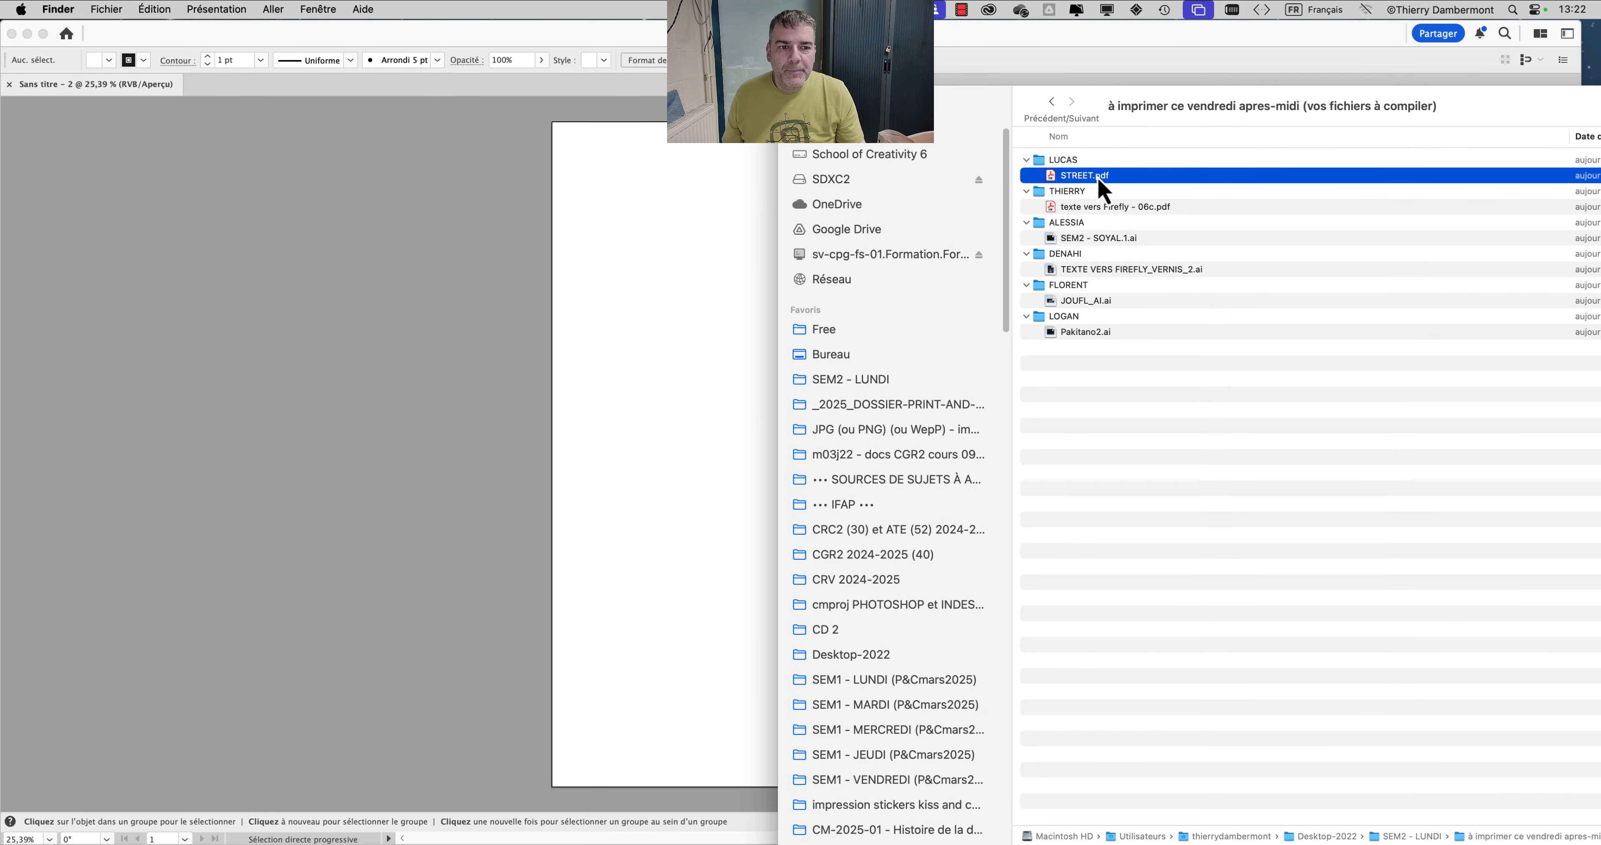
pyautogui.moveTo(1099, 180); pyautogui.dragTo(36, 375)
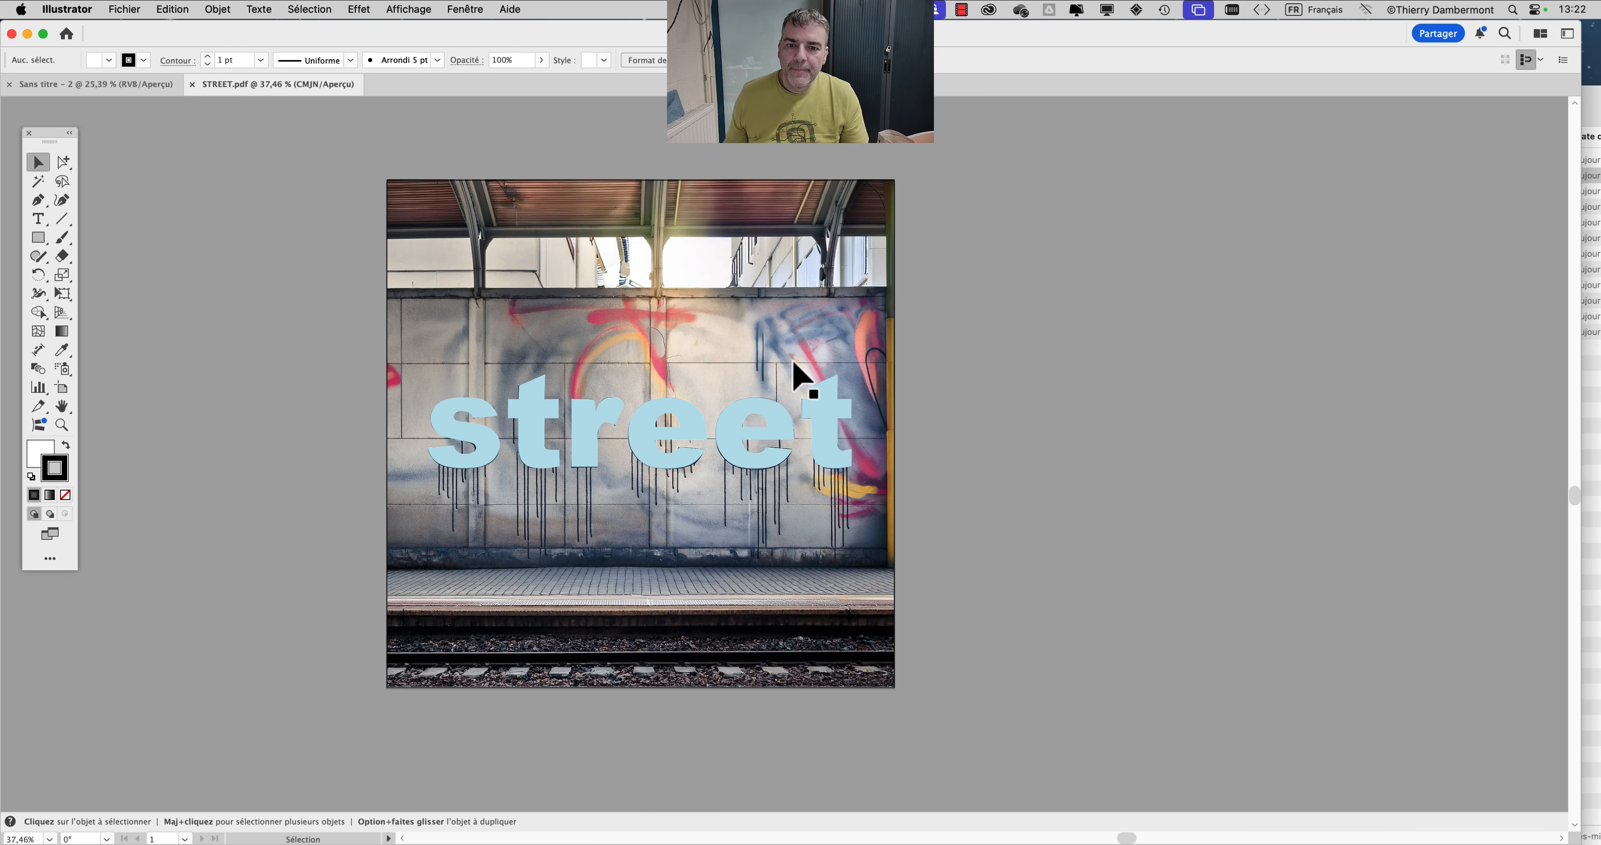
# Step: Show the Nuancier swatches and place them clear of the street artwork
pyautogui.click(487, 11)
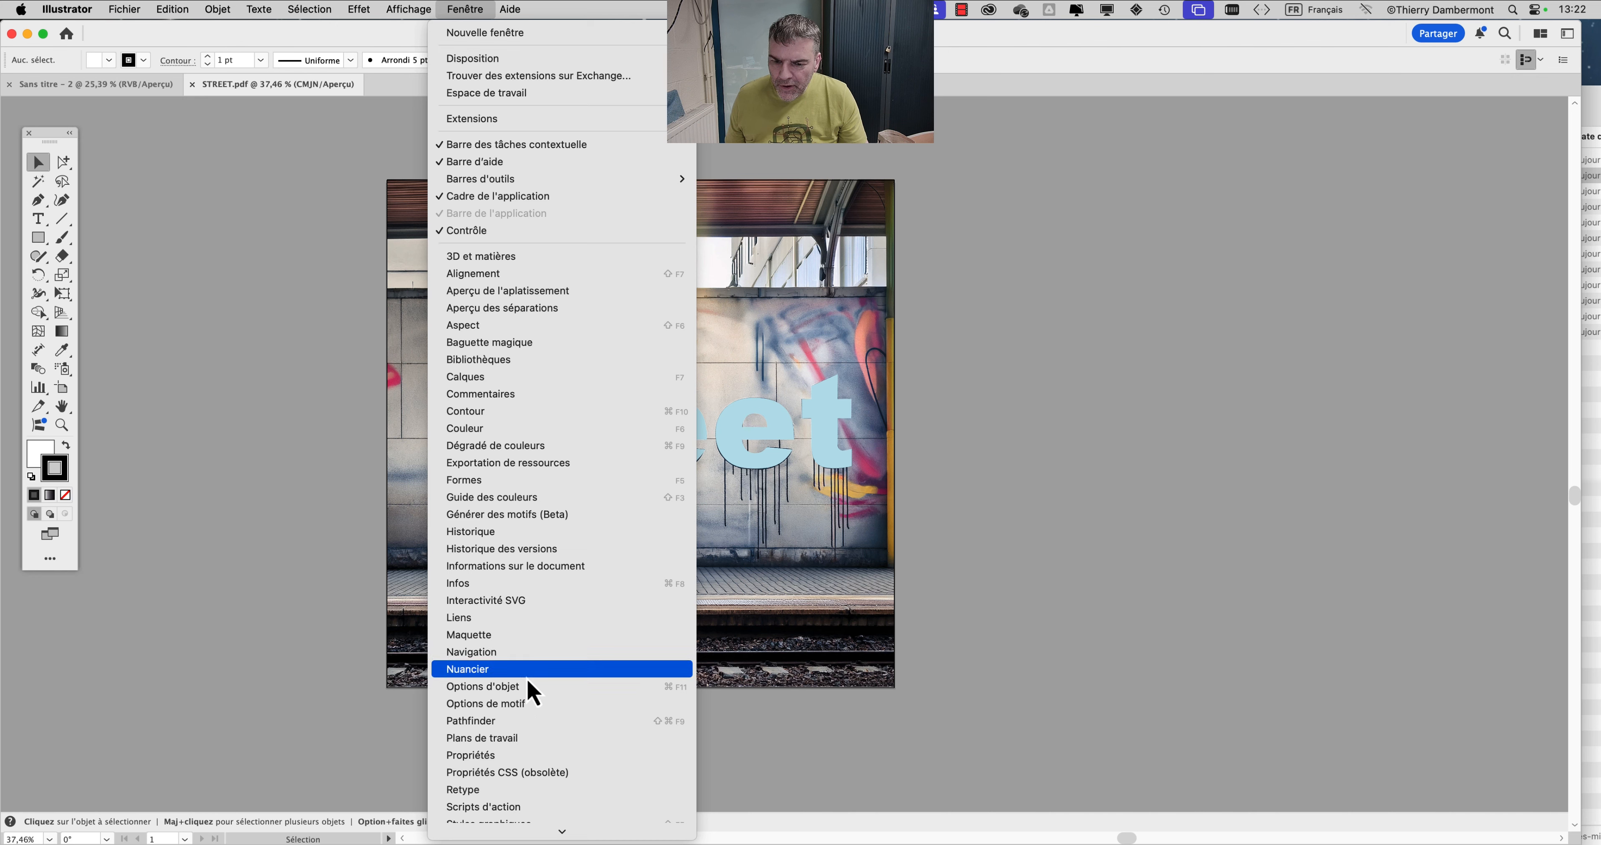
pyautogui.click(628, 669)
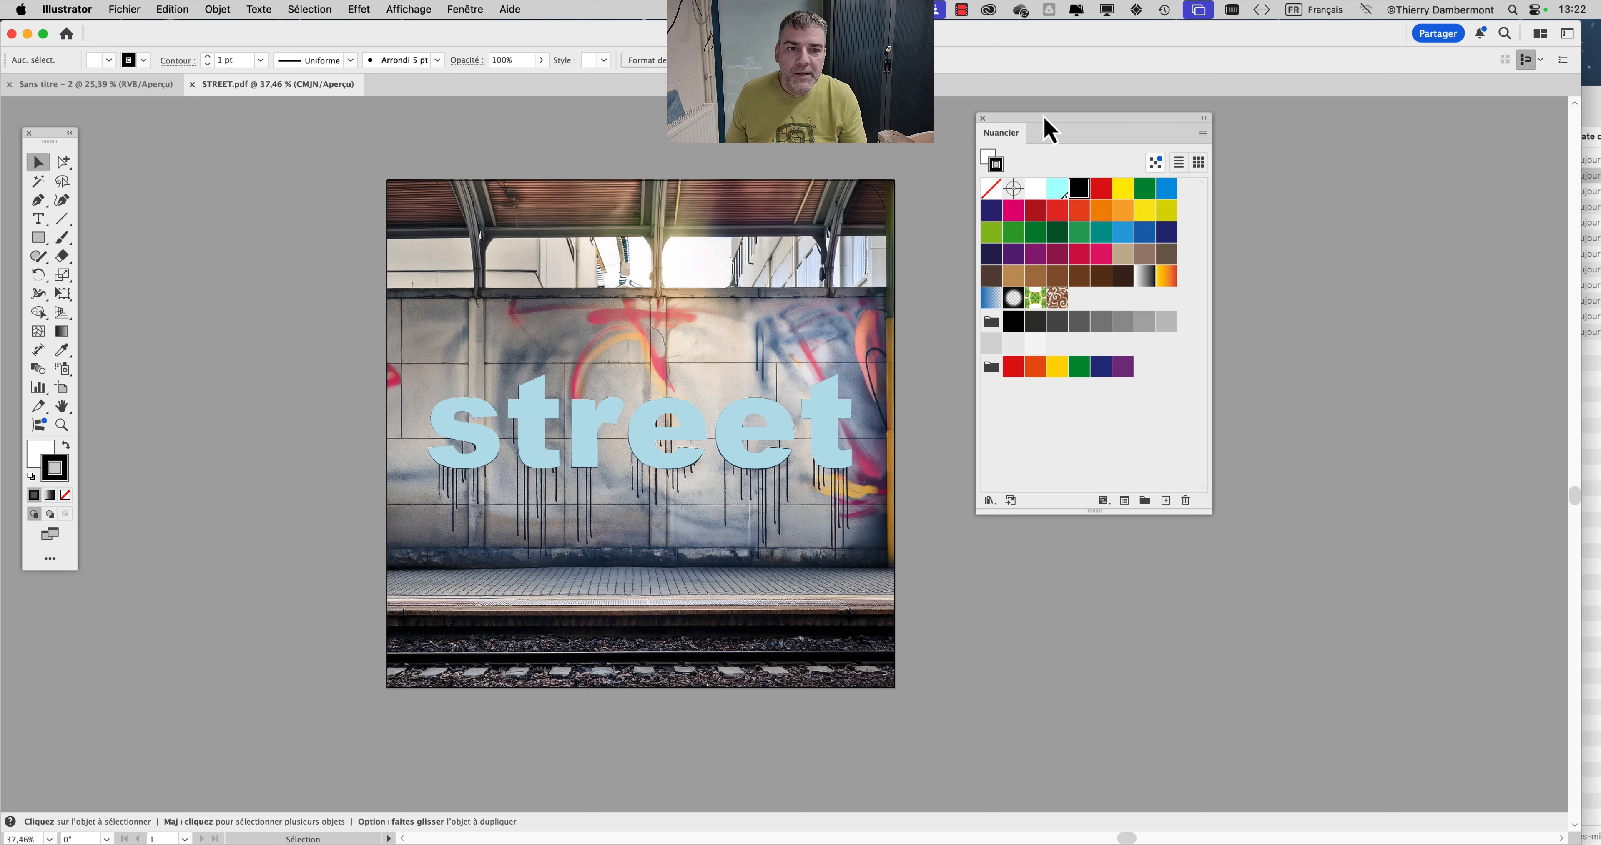
pyautogui.moveTo(1048, 128); pyautogui.dragTo(1268, 140)
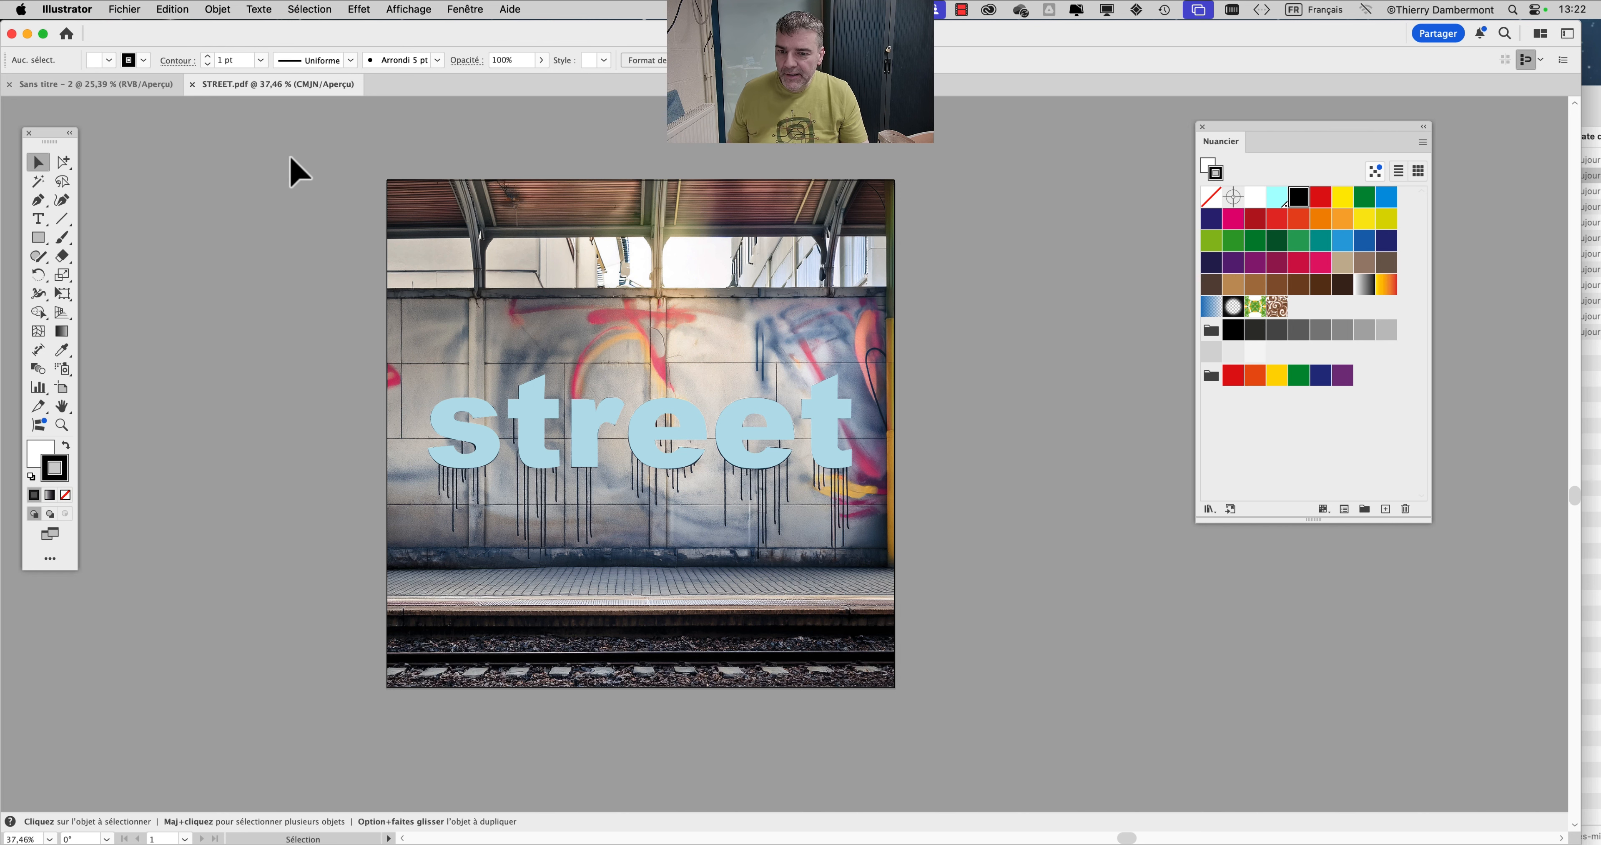
# Step: Copy all the artwork of STREET.pdf into the Sans titre - 2 document and position it near the artboard's top-left corner
pyautogui.press('super+minus')
pyautogui.press('super+a')
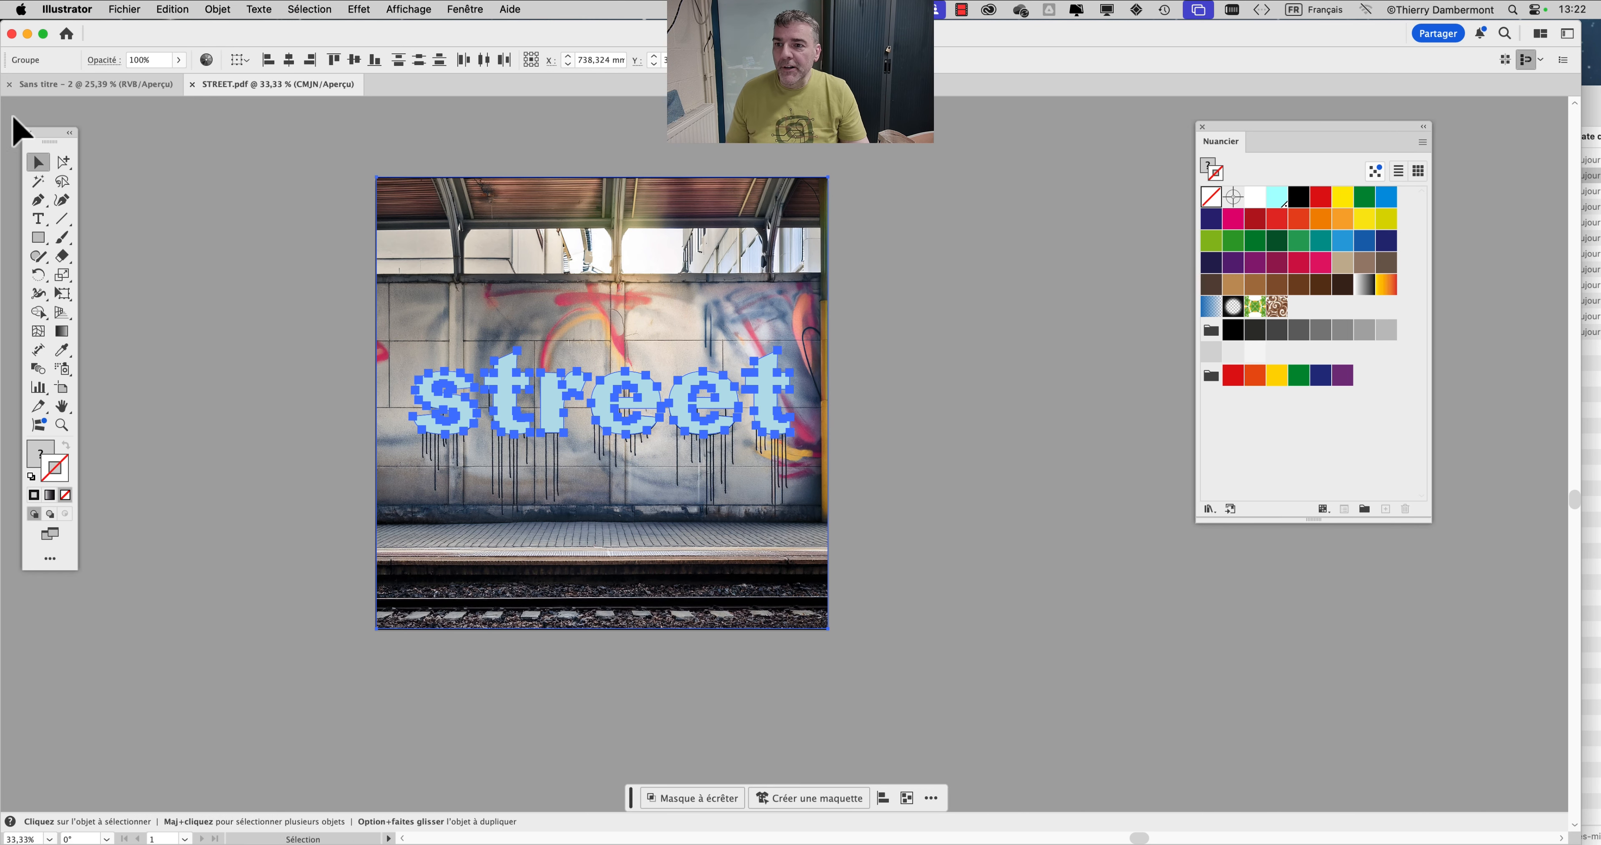
pyautogui.click(78, 85)
pyautogui.press('super+v')
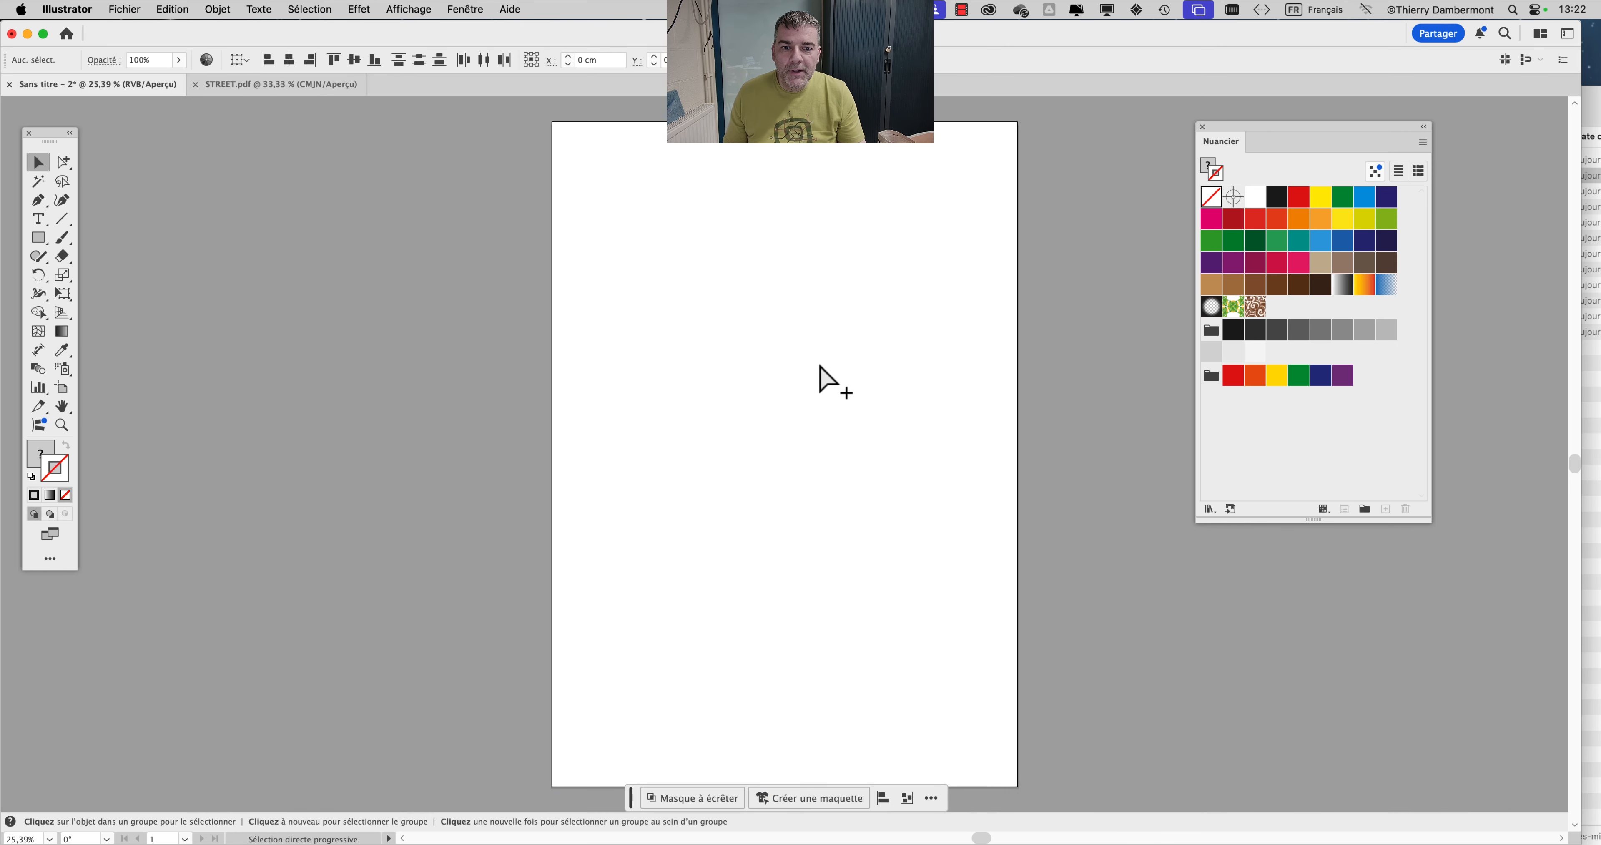
pyautogui.moveTo(814, 367); pyautogui.dragTo(763, 214)
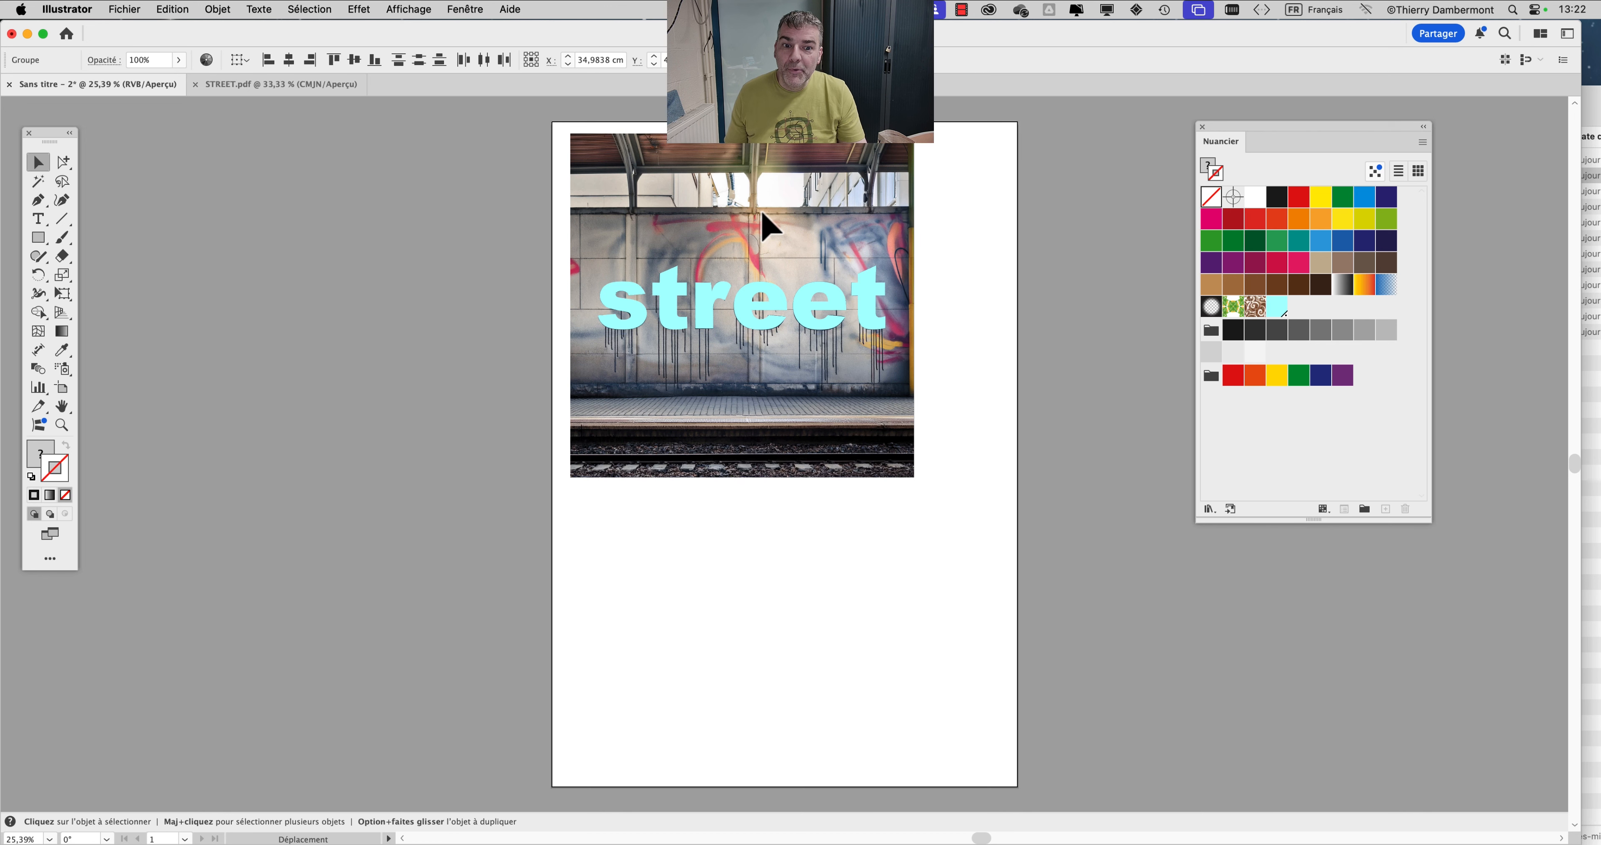
pyautogui.moveTo(764, 214); pyautogui.dragTo(763, 215)
# Step: Scale the pasted street group down proportionally with Free Transform to about 23.7 cm wide, keeping it near the artboard's top-left corner
pyautogui.press('e')
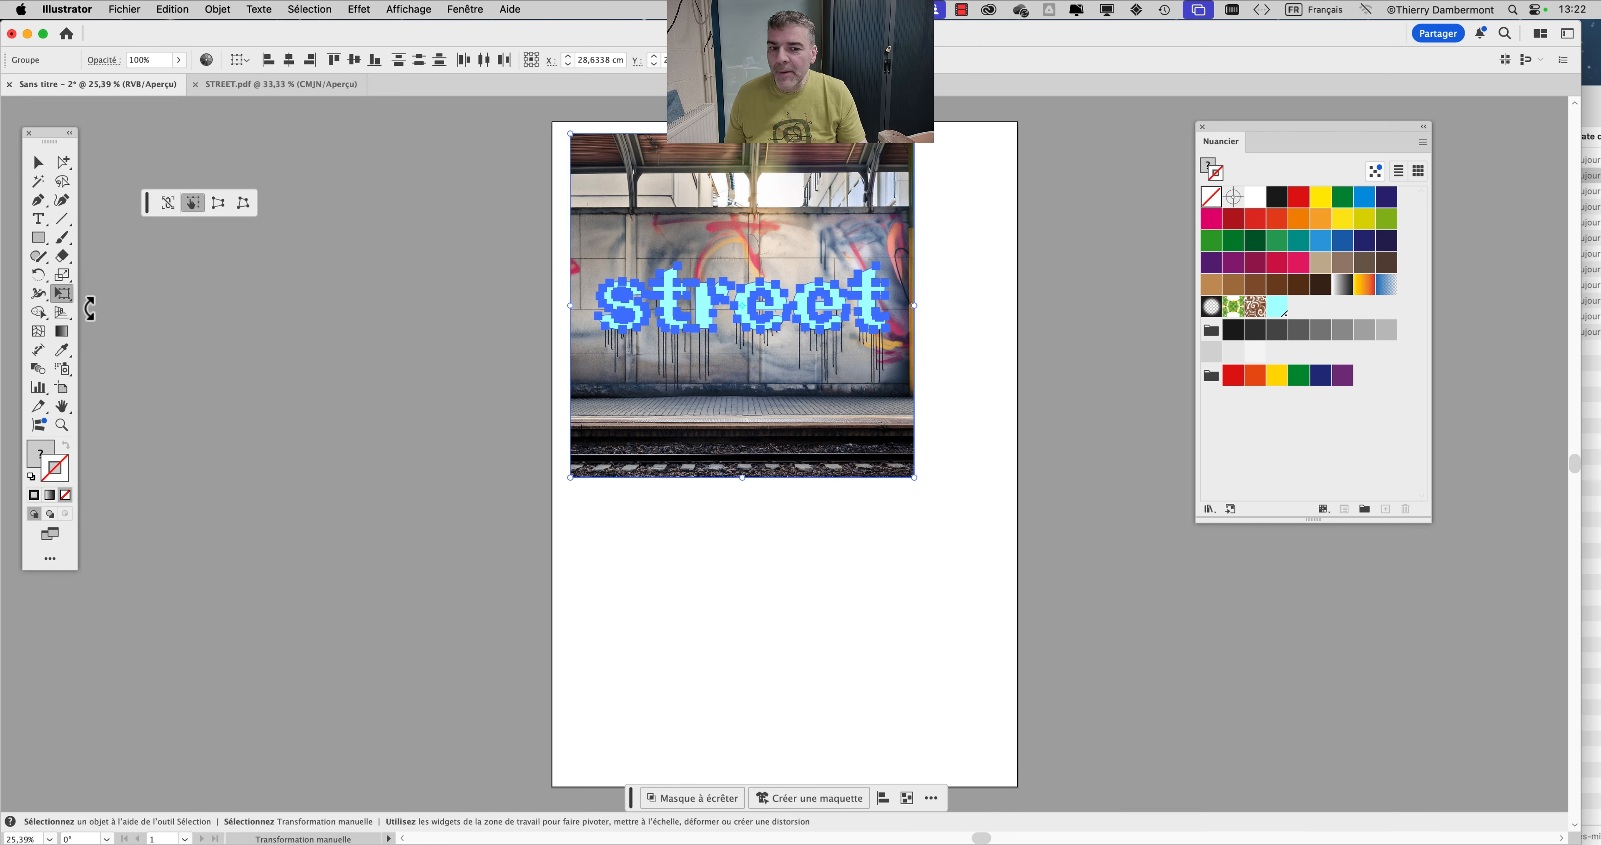
pyautogui.moveTo(914, 477); pyautogui.dragTo(748, 267)
pyautogui.keyDown('super'); pyautogui.click(659, 167); pyautogui.keyUp('super')
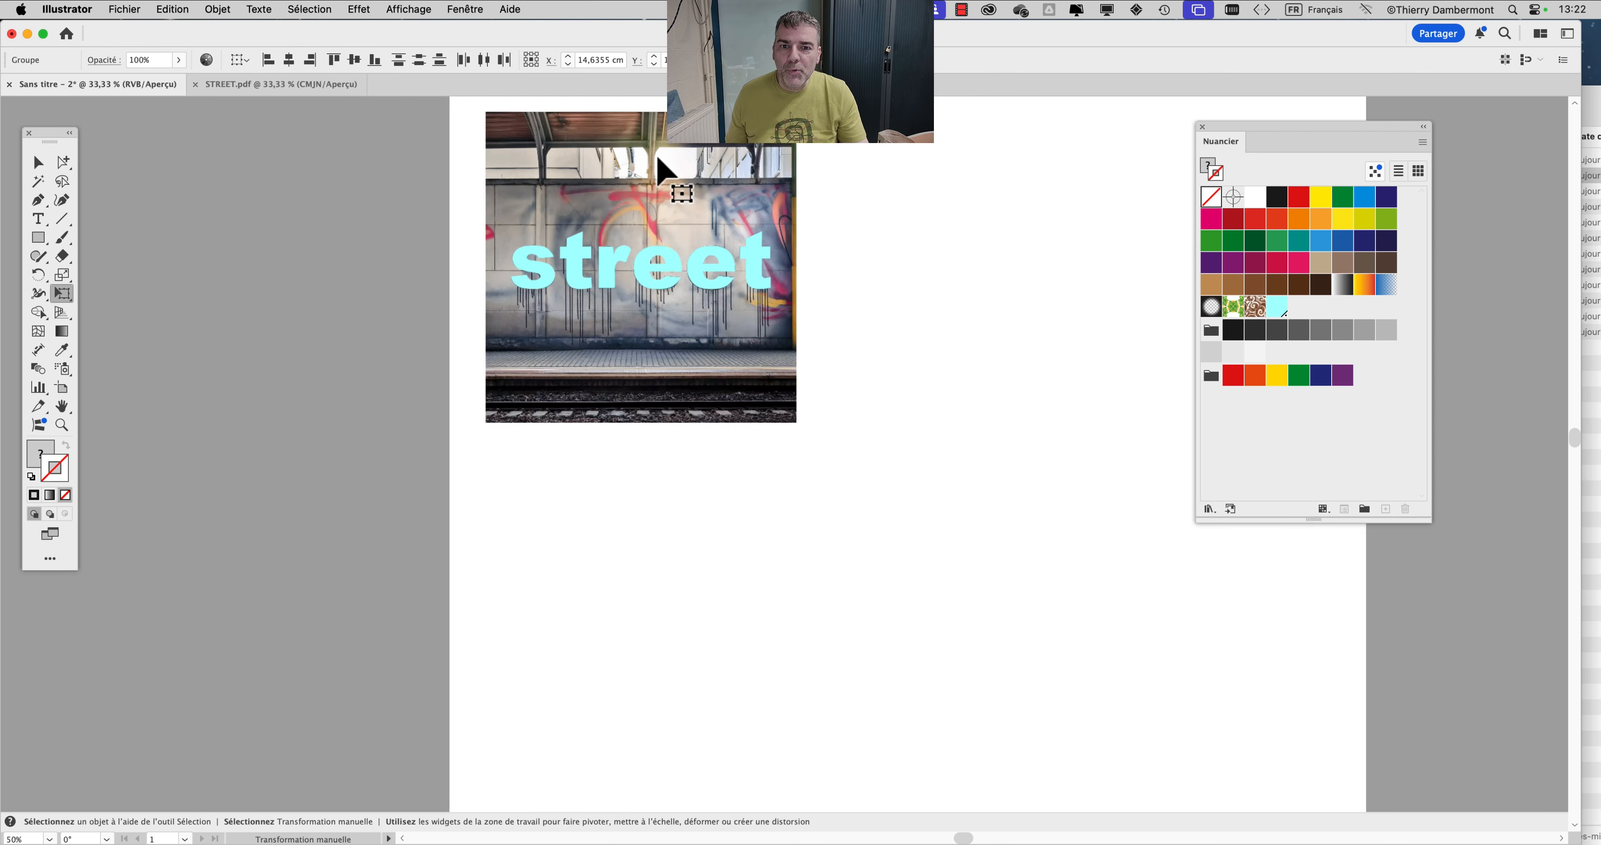
pyautogui.keyDown('super'); pyautogui.click(659, 168); pyautogui.keyUp('super')
pyautogui.moveTo(525, 236); pyautogui.dragTo(500, 292)
pyautogui.press('super+minus')
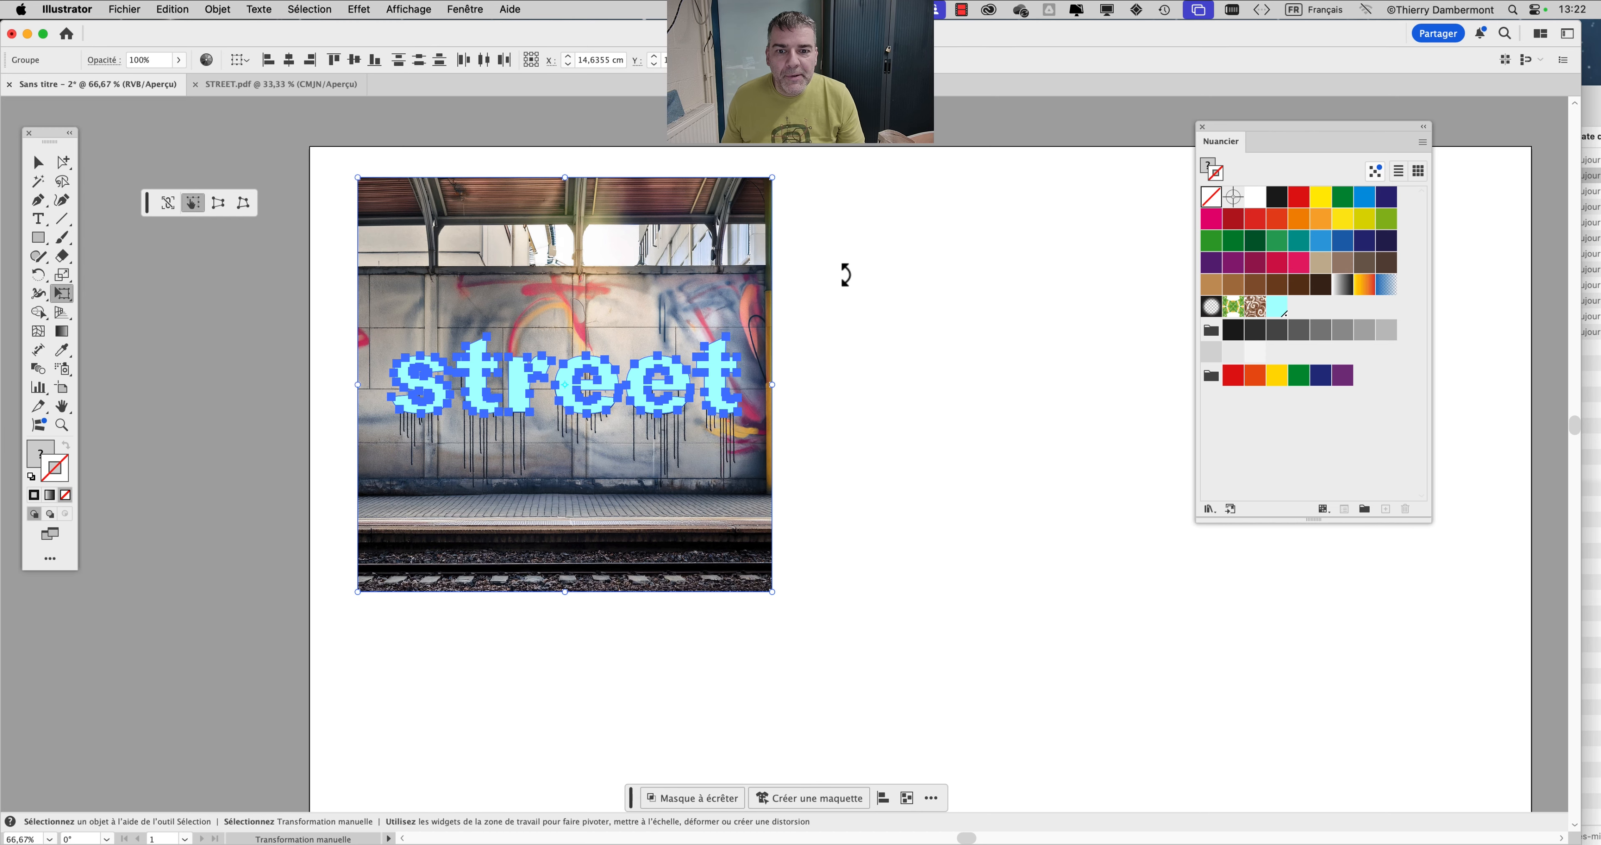
pyautogui.press('super+minus')
pyautogui.press('super+minus')
# Step: Show the Transformation settings and place them beside the street group
pyautogui.click(506, 9)
pyautogui.moveTo(465, 9)
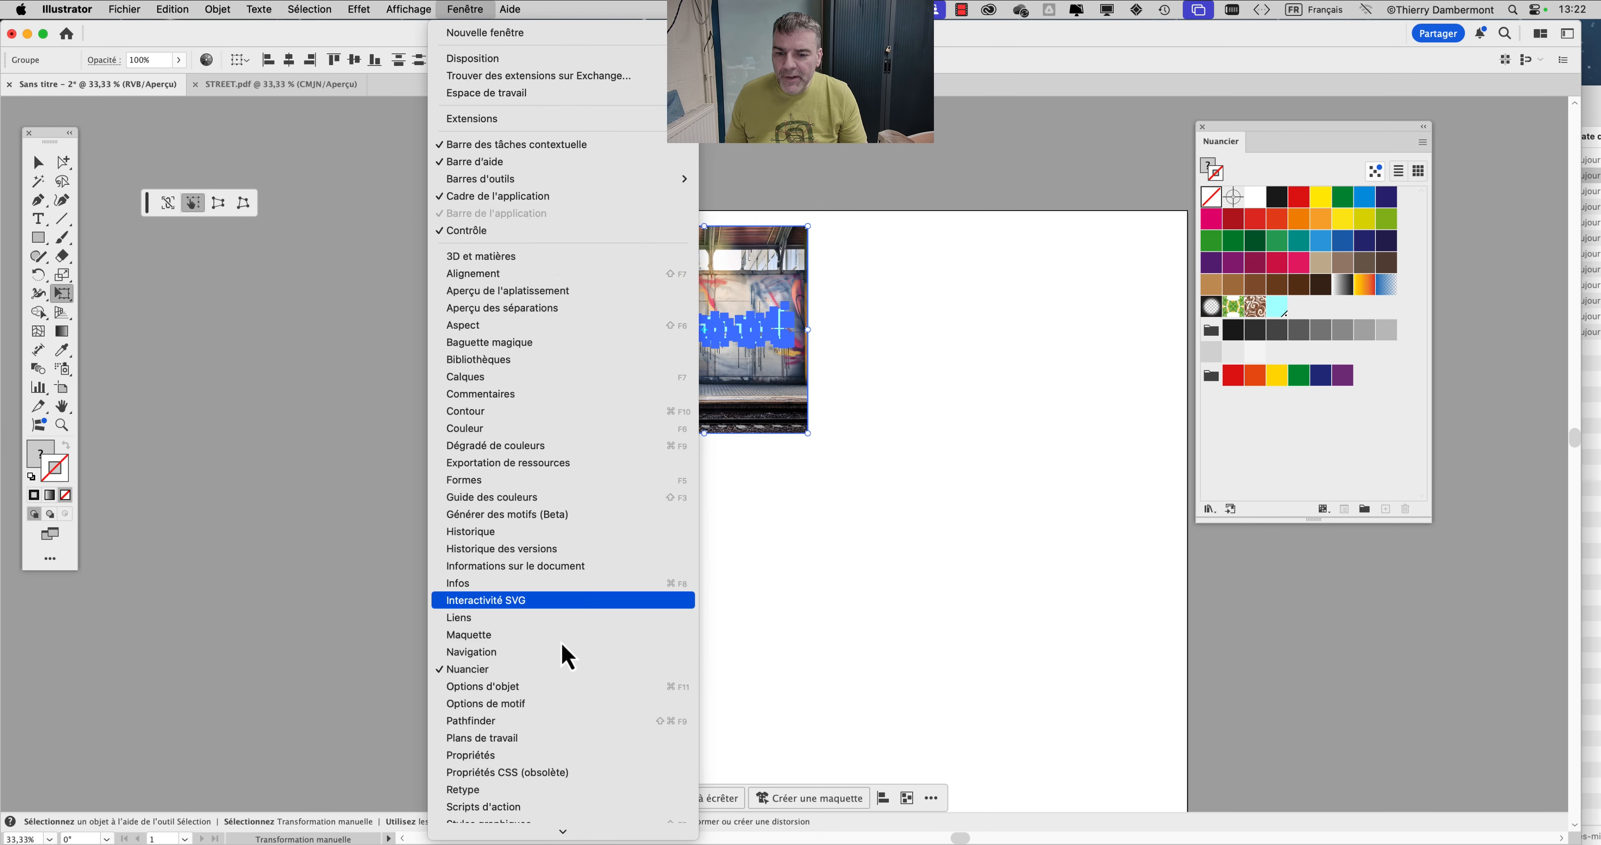
pyautogui.scroll(-5, 554, 683)
pyautogui.click(570, 708)
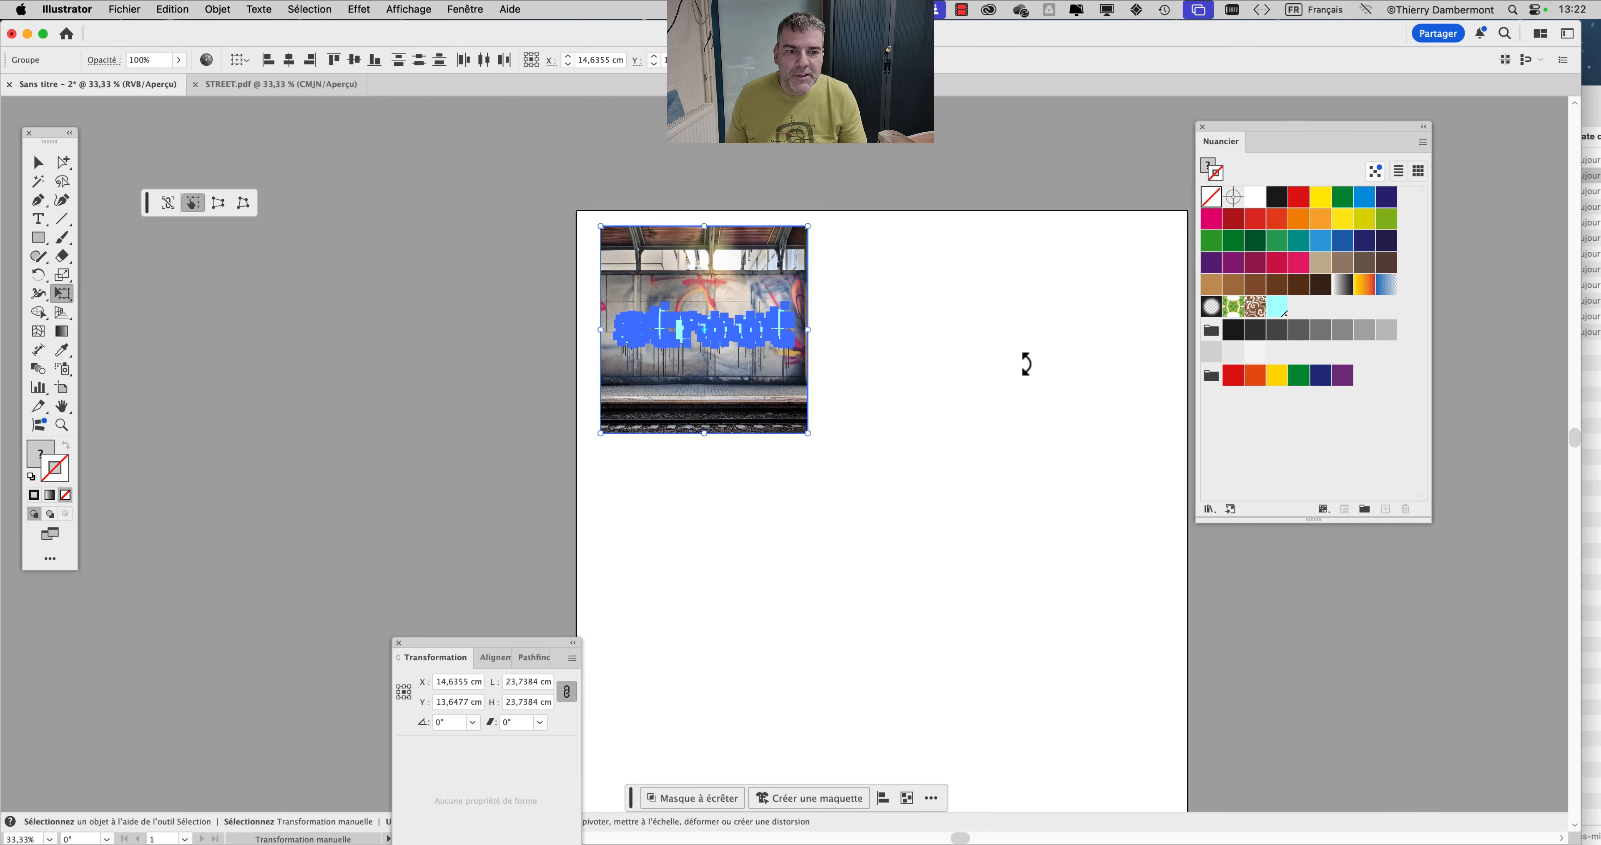
pyautogui.moveTo(452, 659); pyautogui.dragTo(891, 290)
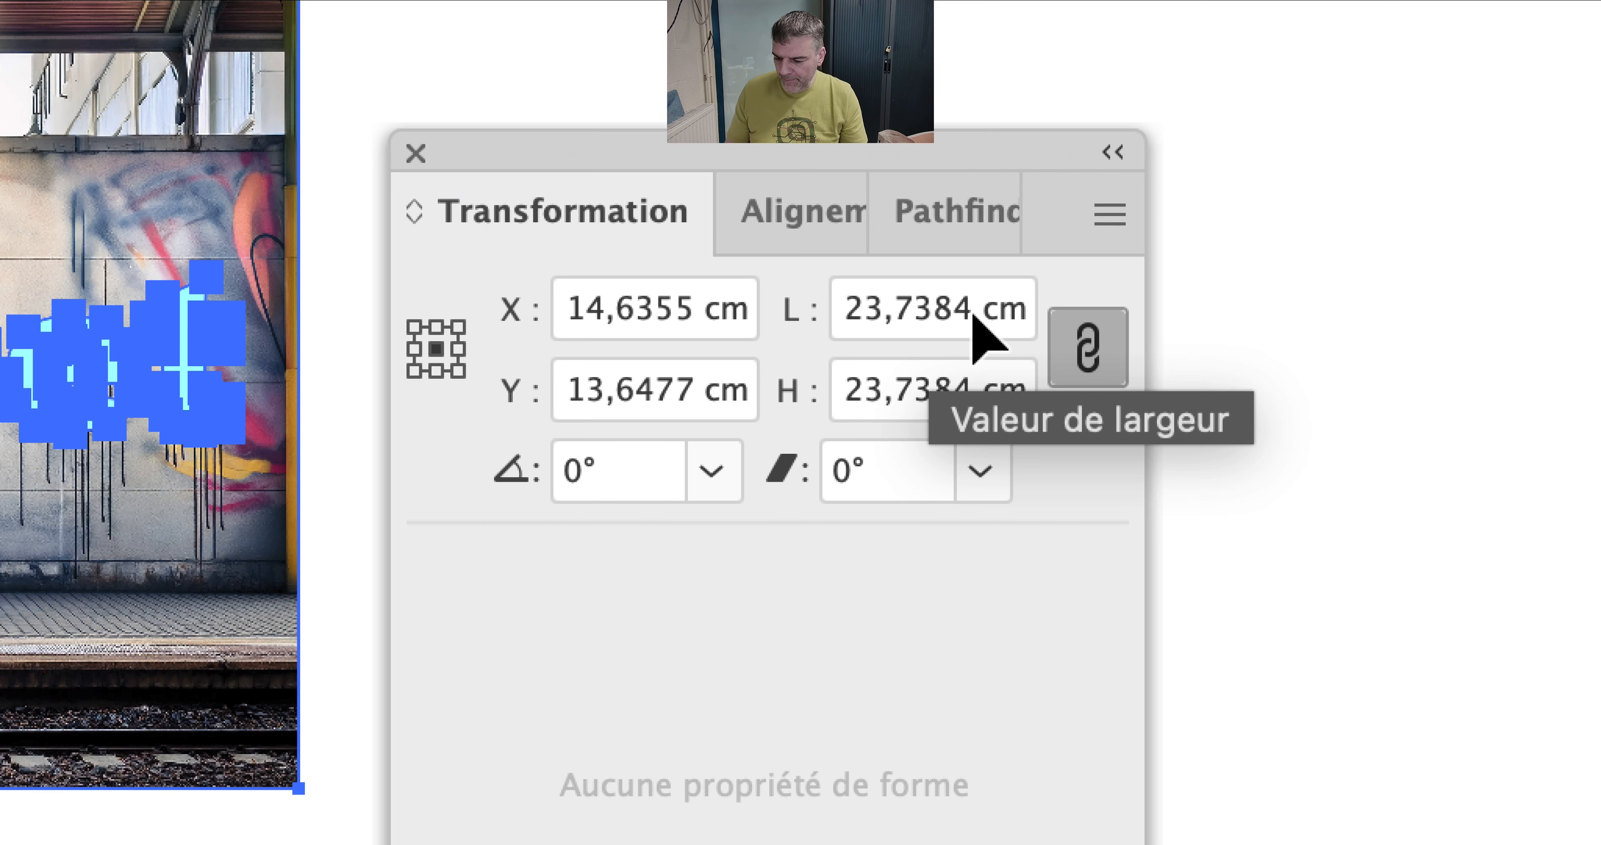
# Step: Undo the freehand scaling and halve the street group's width to 25.8675 cm with its proportions kept
pyautogui.press('super+z')
pyautogui.click(974, 313)
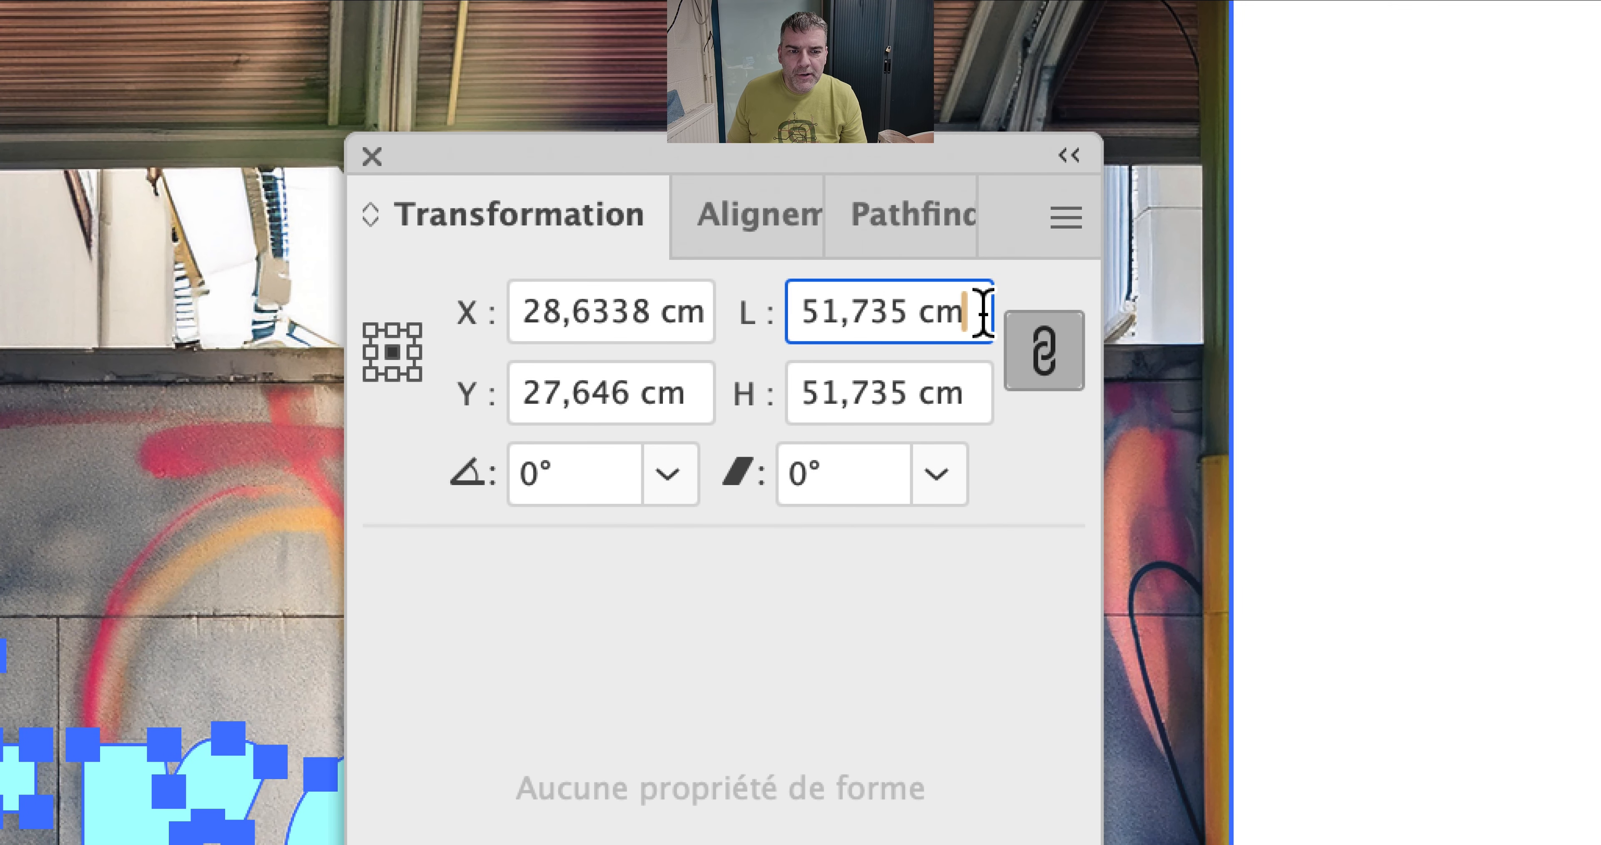
pyautogui.write('/2')
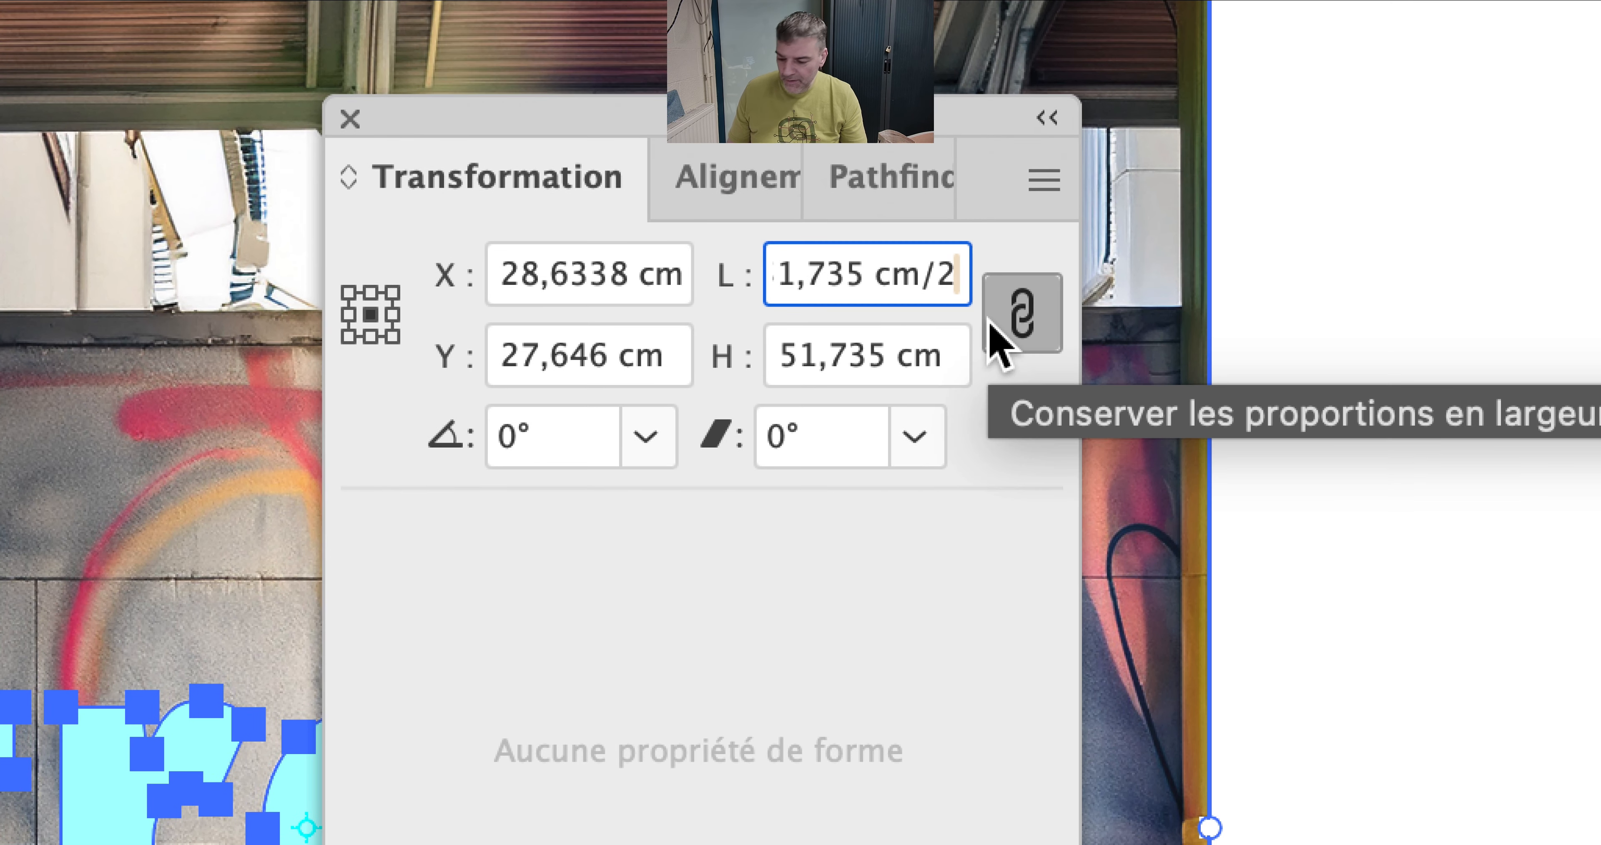
pyautogui.press('Tab')
pyautogui.write('25,8675 cm')
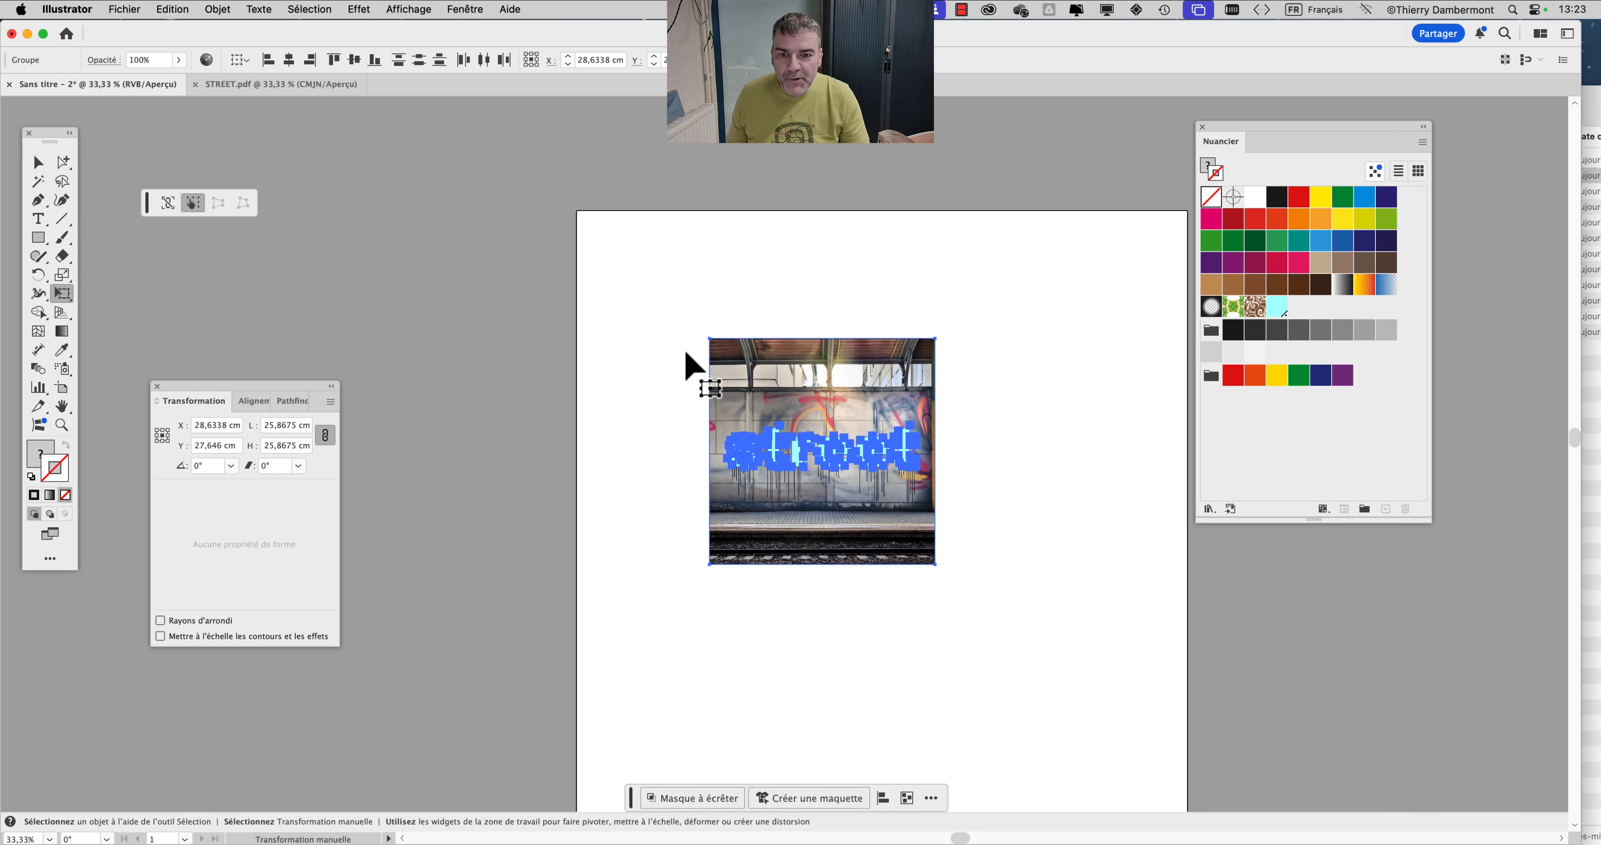
# Step: Move the street group near the artboard's top-left corner, centred at about X 16.1 cm, Y 15.5 cm, and deselect it
pyautogui.moveTo(745, 383); pyautogui.dragTo(633, 269)
pyautogui.click(38, 163)
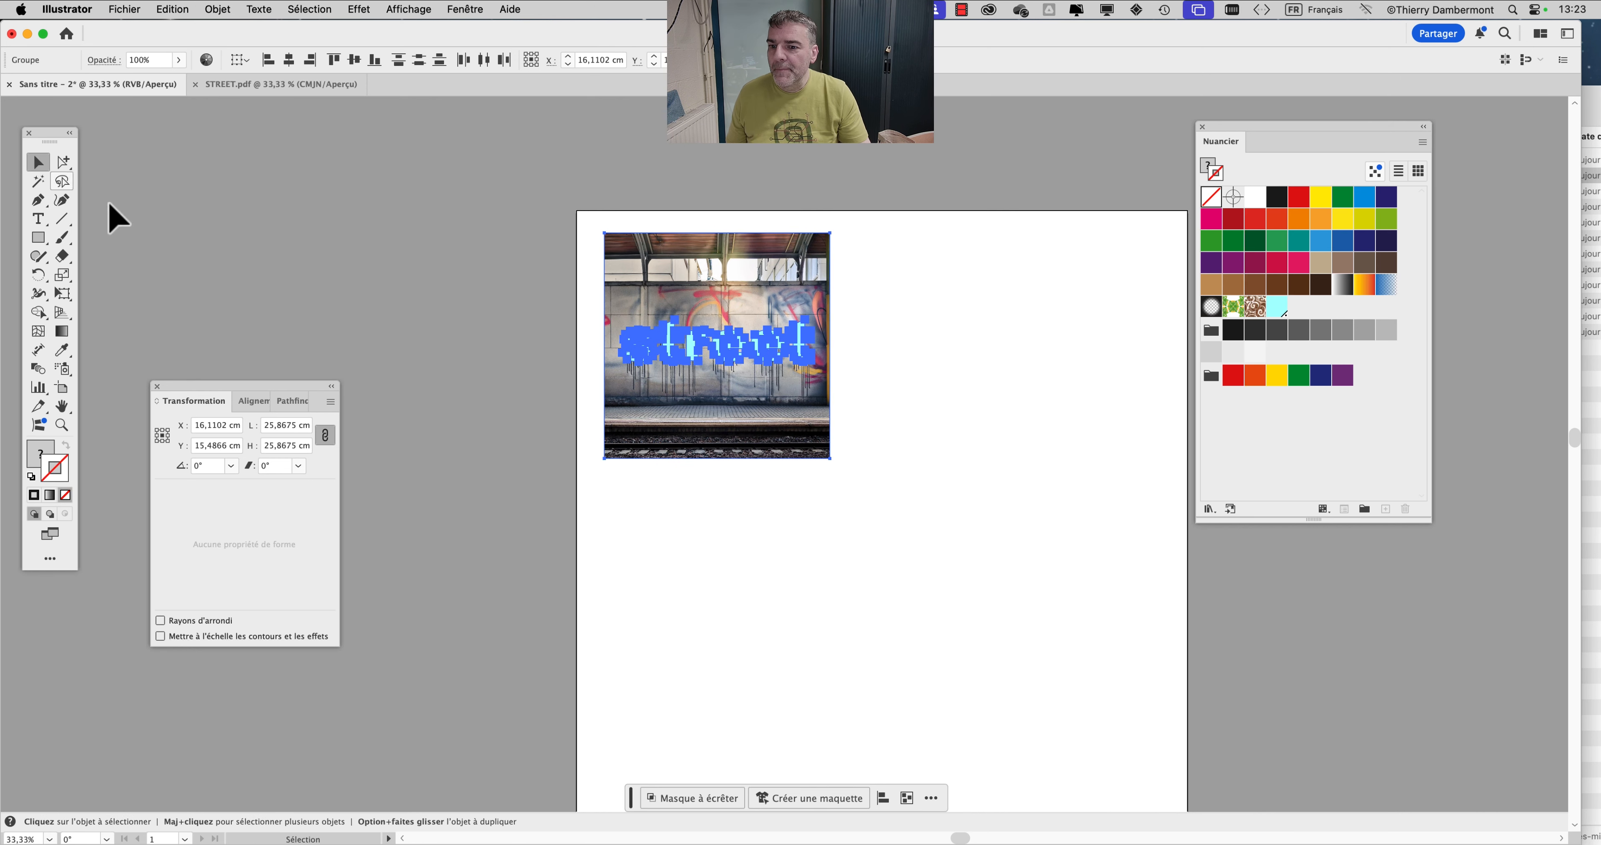
pyautogui.click(638, 461)
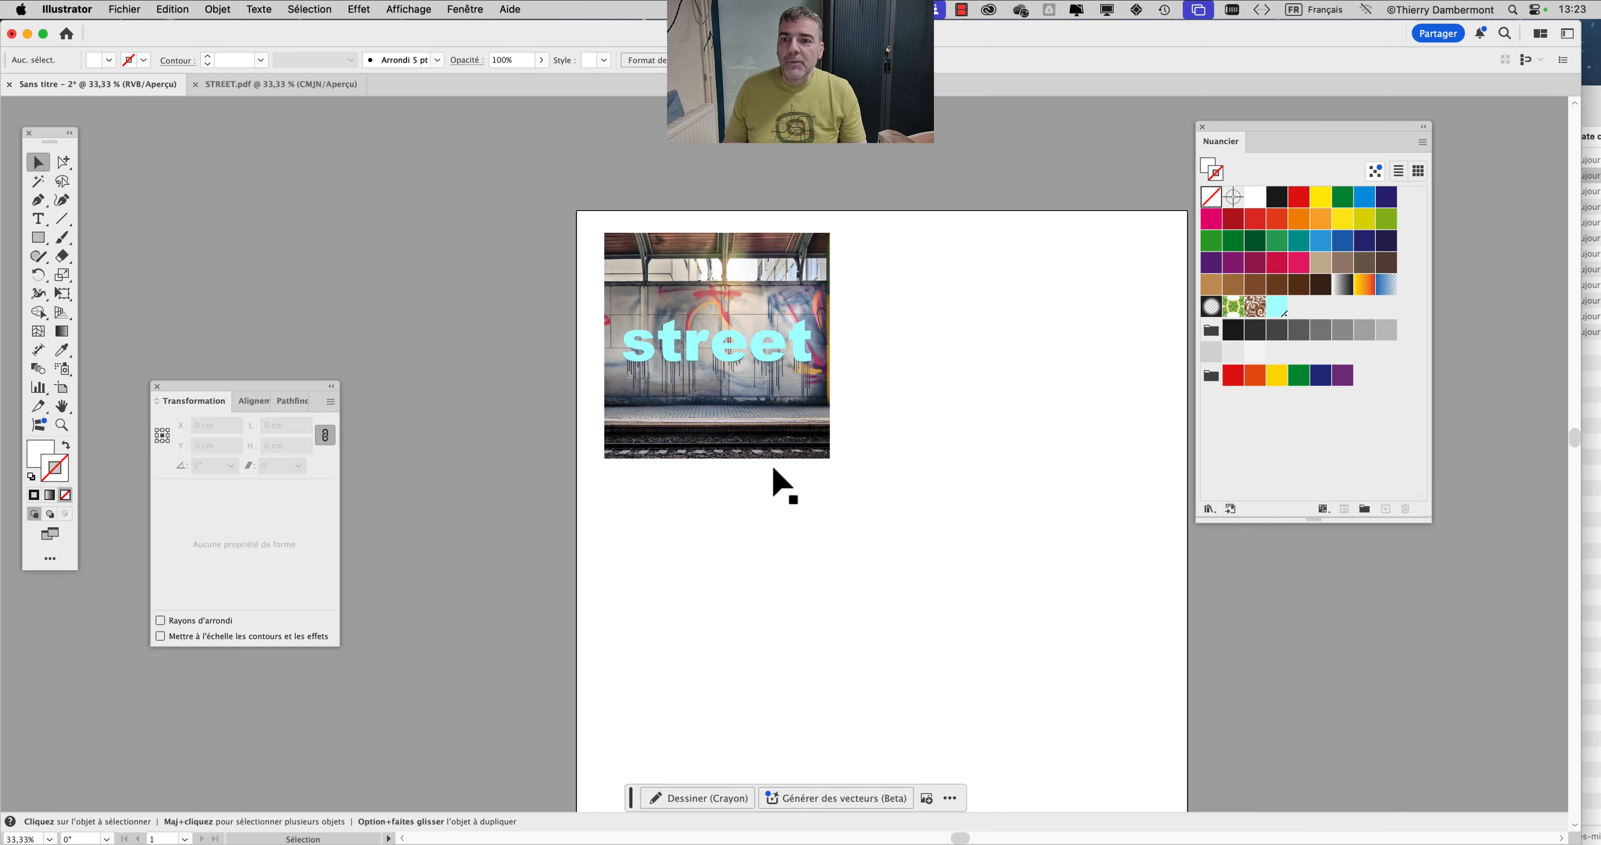
# Step: Open SEM2 - SOYAL.1.ai from the Finder folder of files to compile in Illustrator
pyautogui.press('super+Tab')
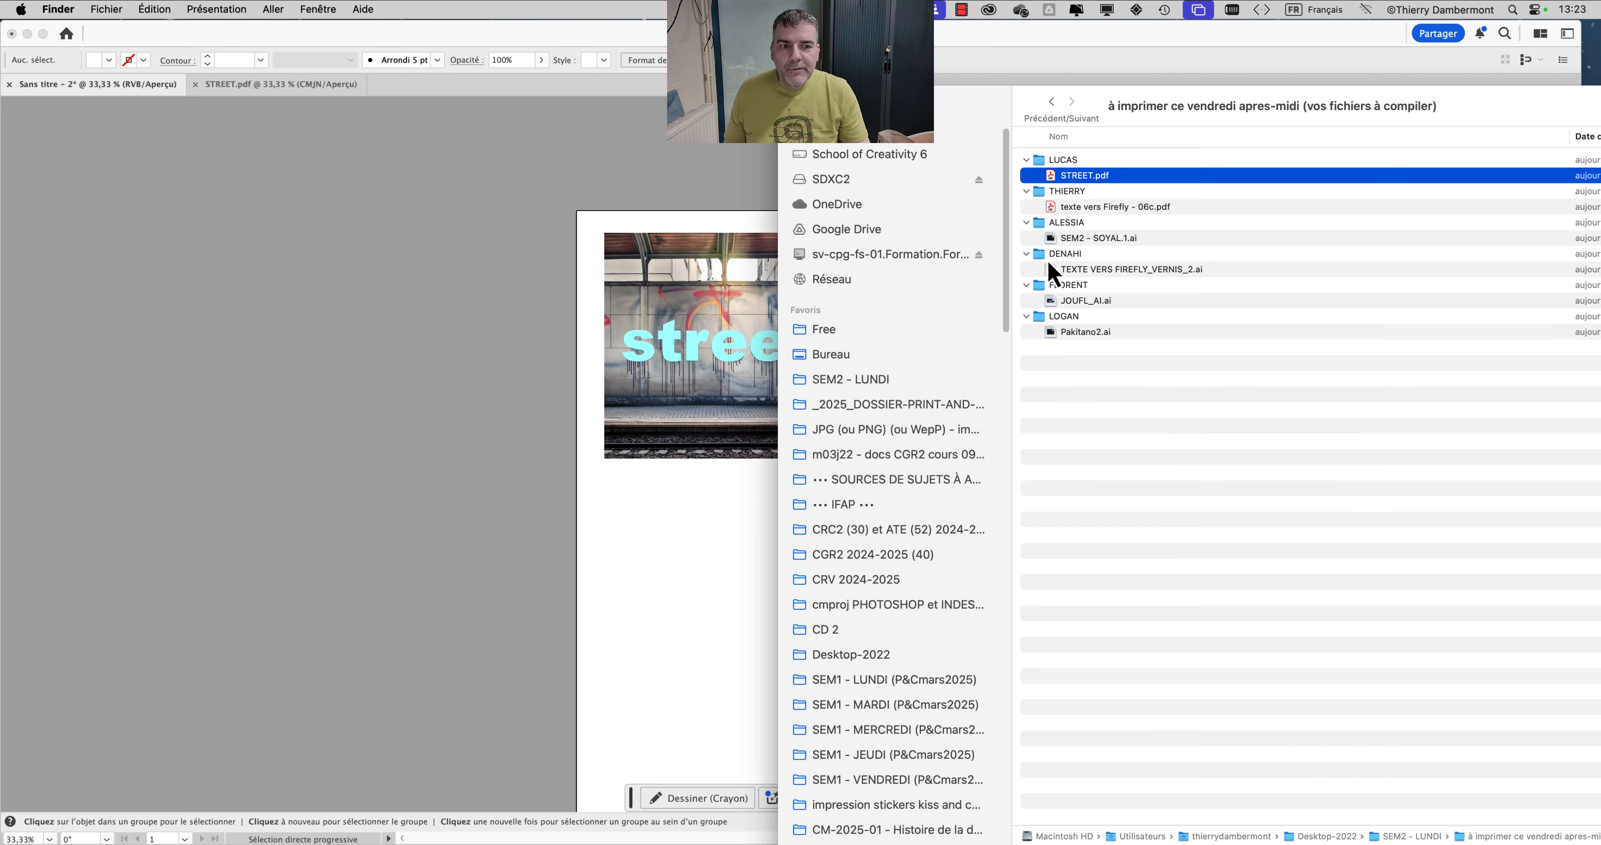
pyautogui.click(1057, 214)
pyautogui.moveTo(1071, 238); pyautogui.dragTo(18, 373)
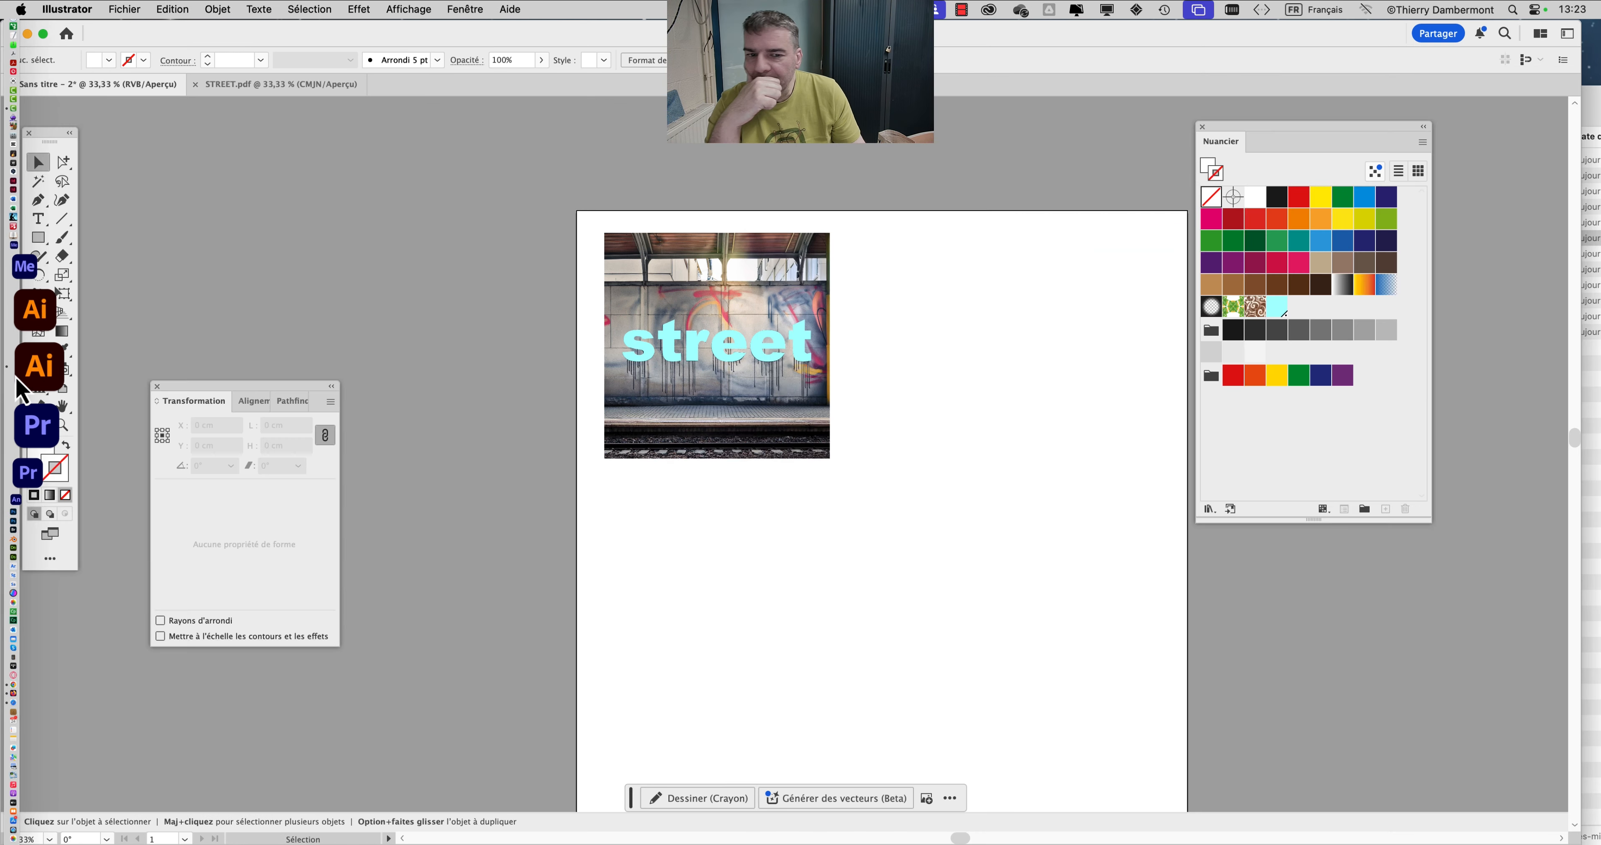
pyautogui.press('super+minus')
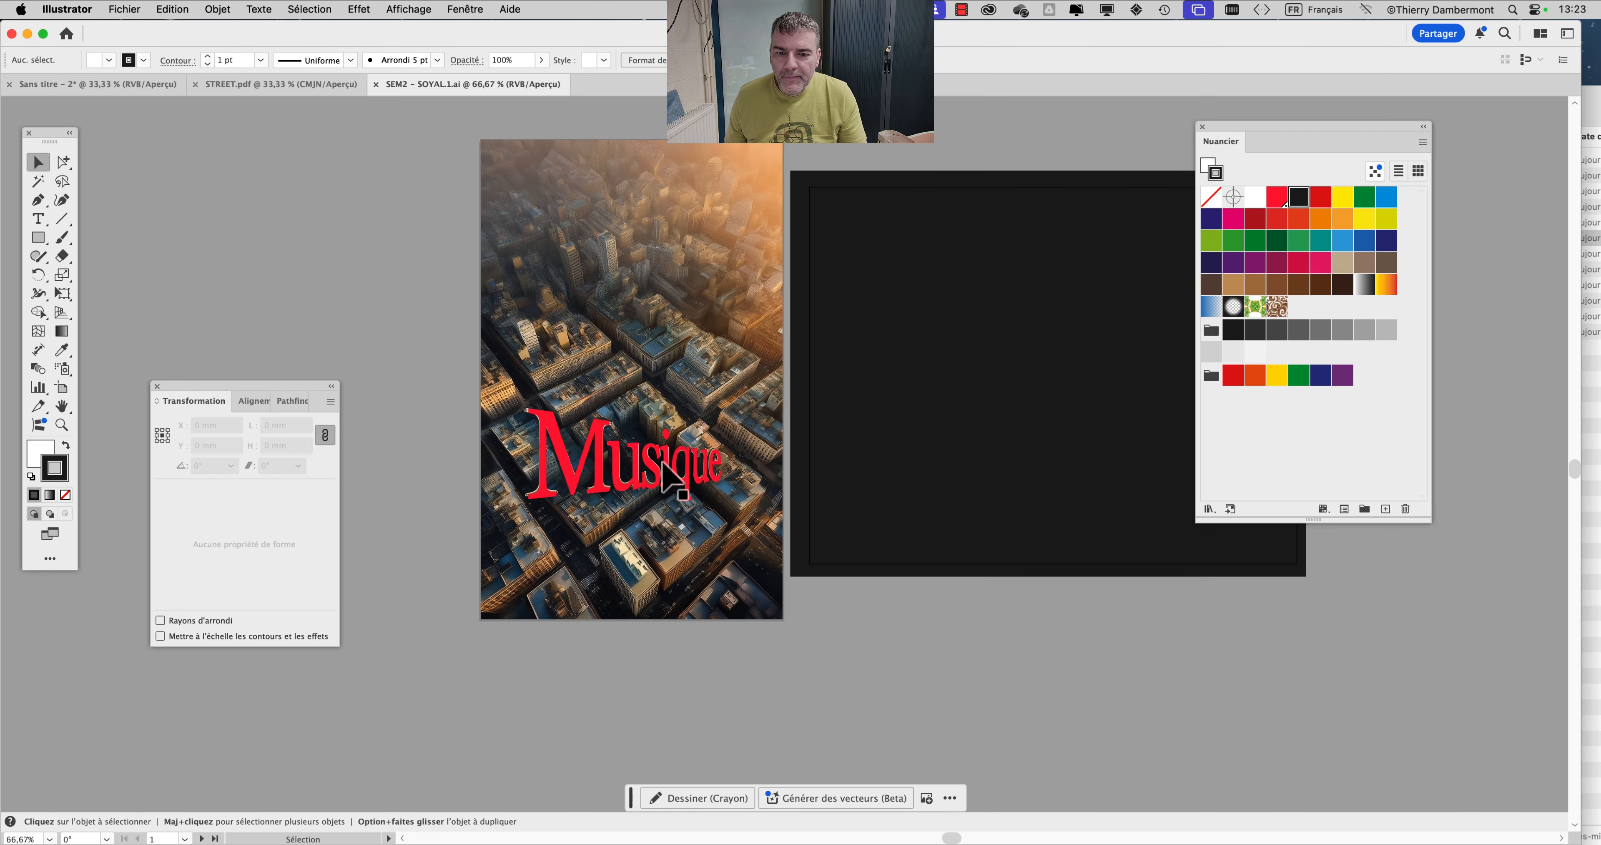
pyautogui.moveTo(668, 430); pyautogui.dragTo(685, 518)
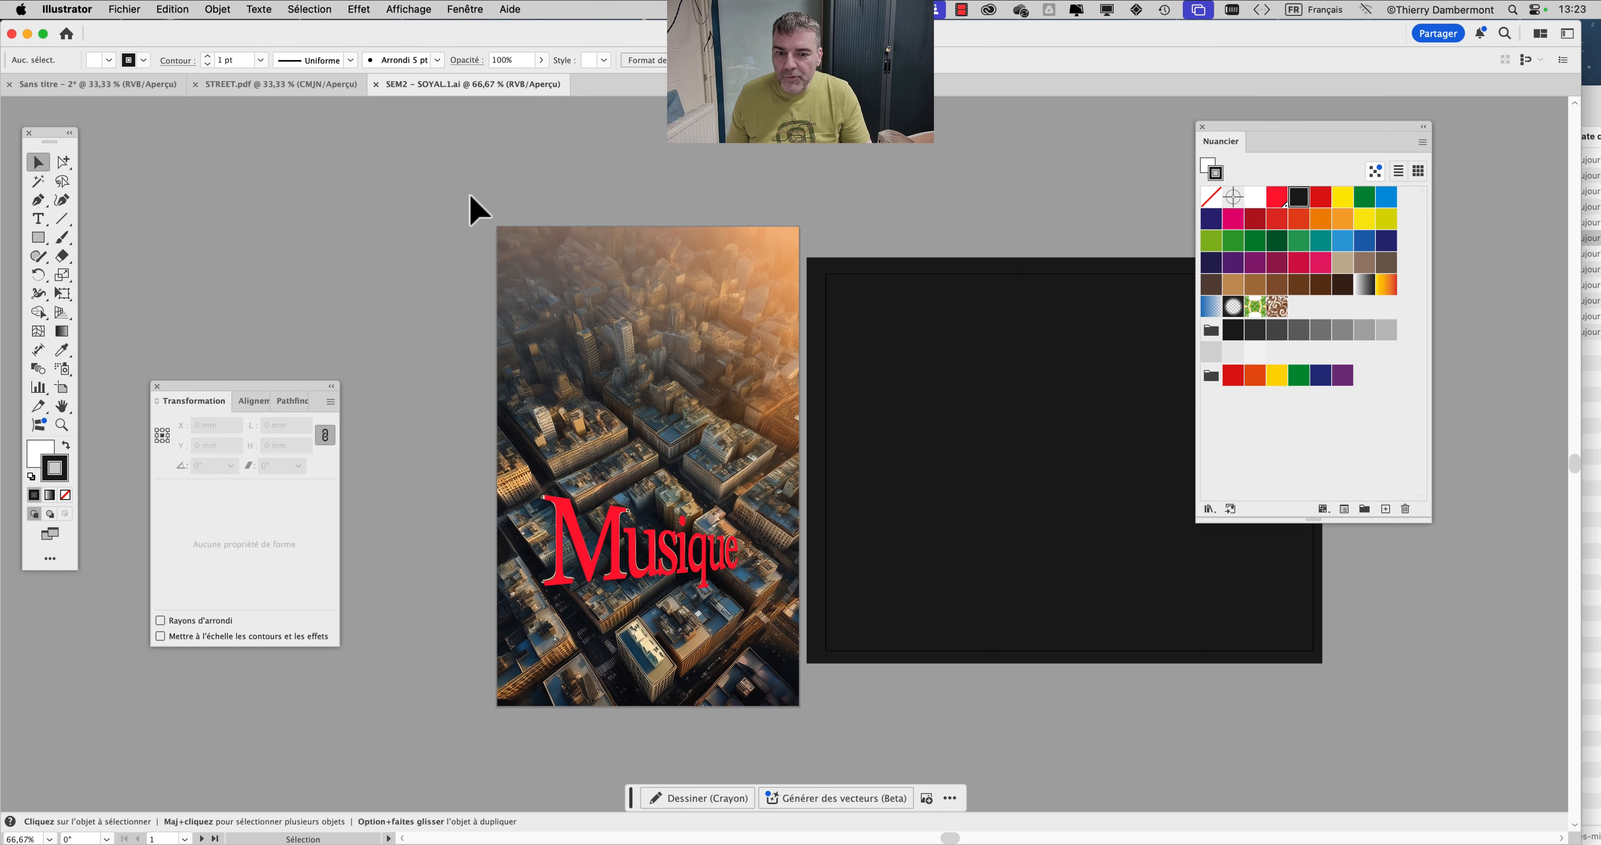
# Step: Try to copy the Musique artwork selected in SEM2 - SOYAL.1.ai into Sans titre - 2, then undo the paste
pyautogui.moveTo(469, 185); pyautogui.dragTo(655, 649)
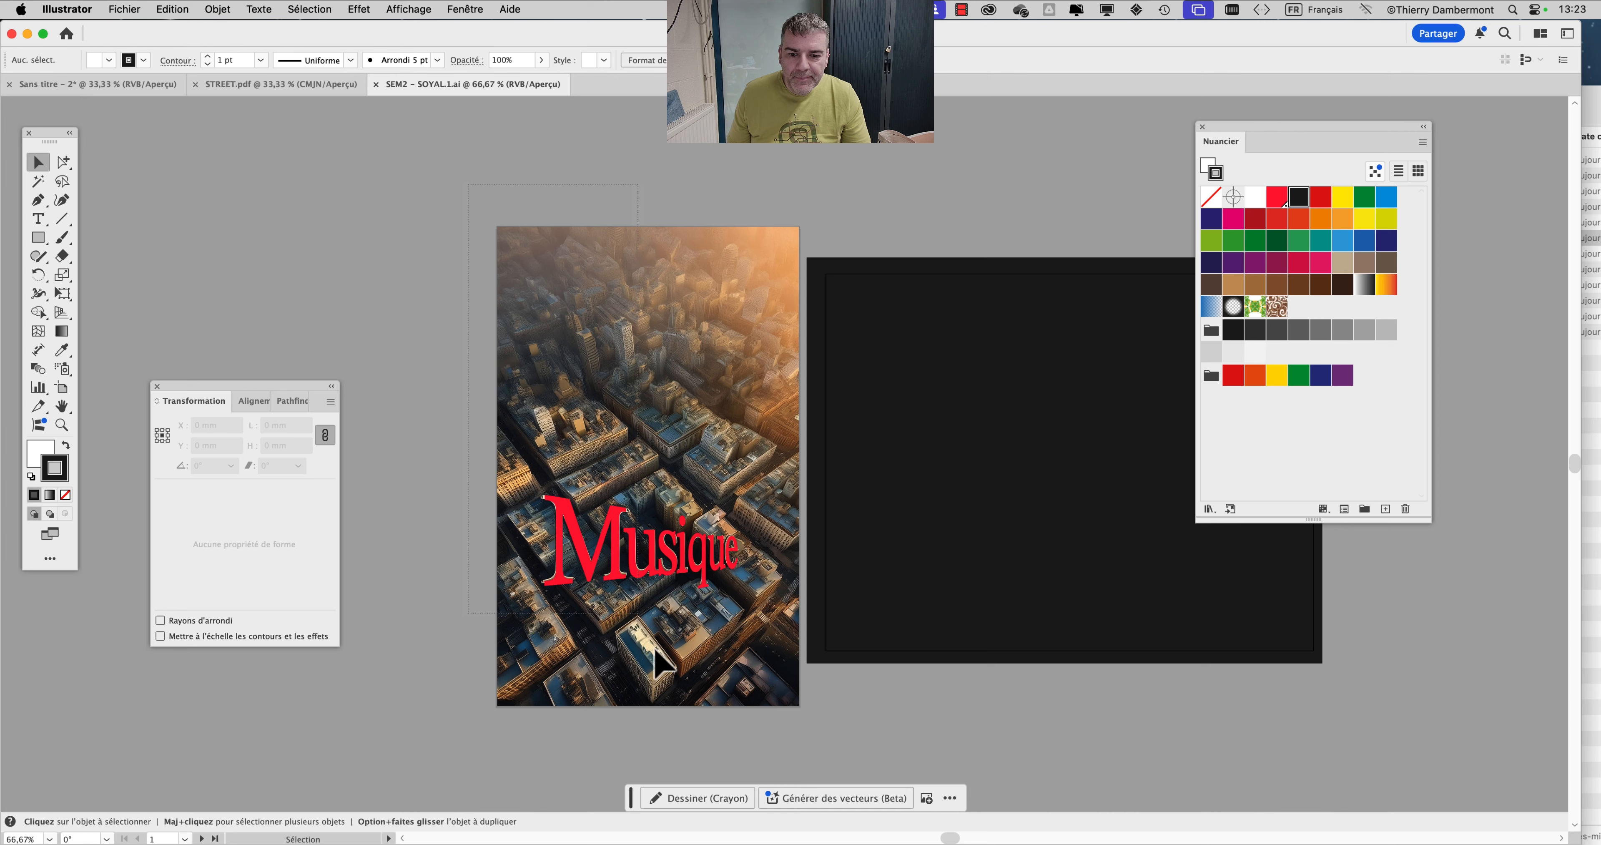
pyautogui.click(1276, 207)
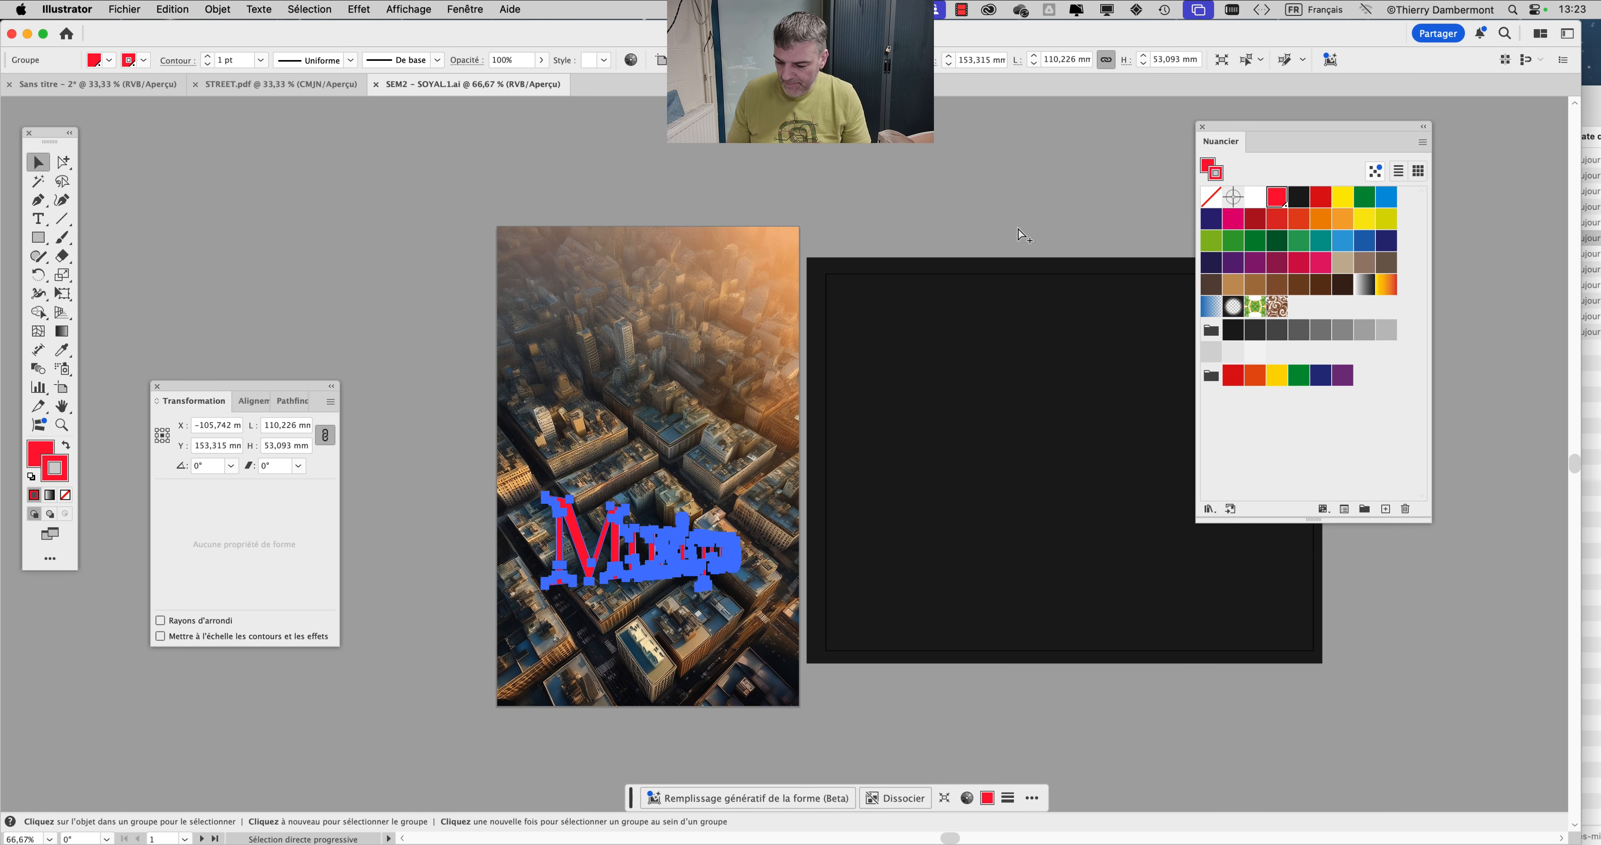
pyautogui.click(112, 86)
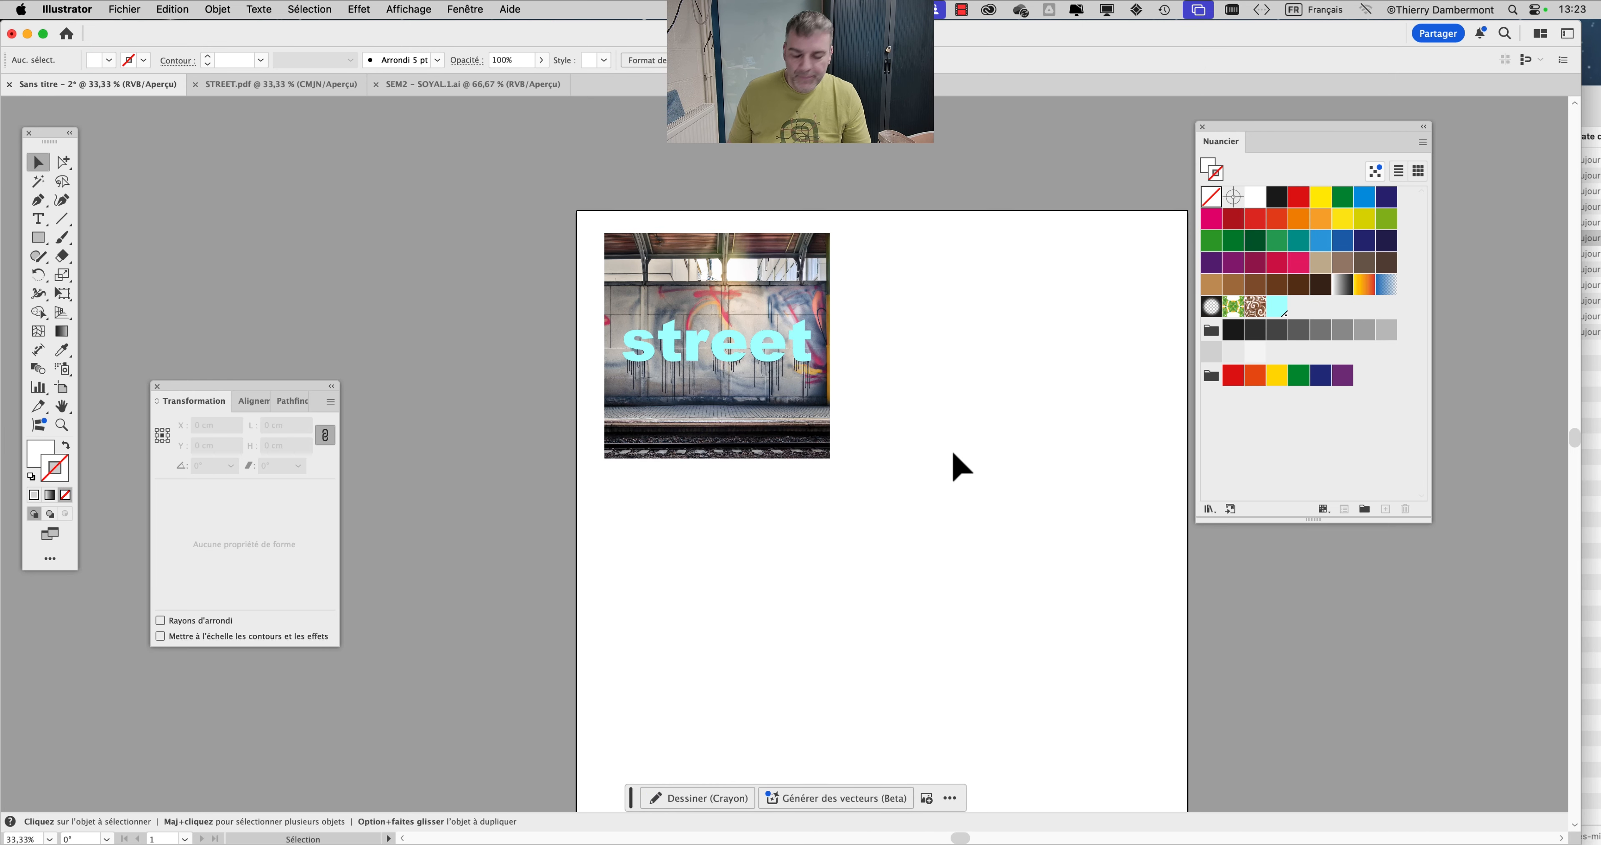
pyautogui.press('super+z')
pyautogui.press('super+z')
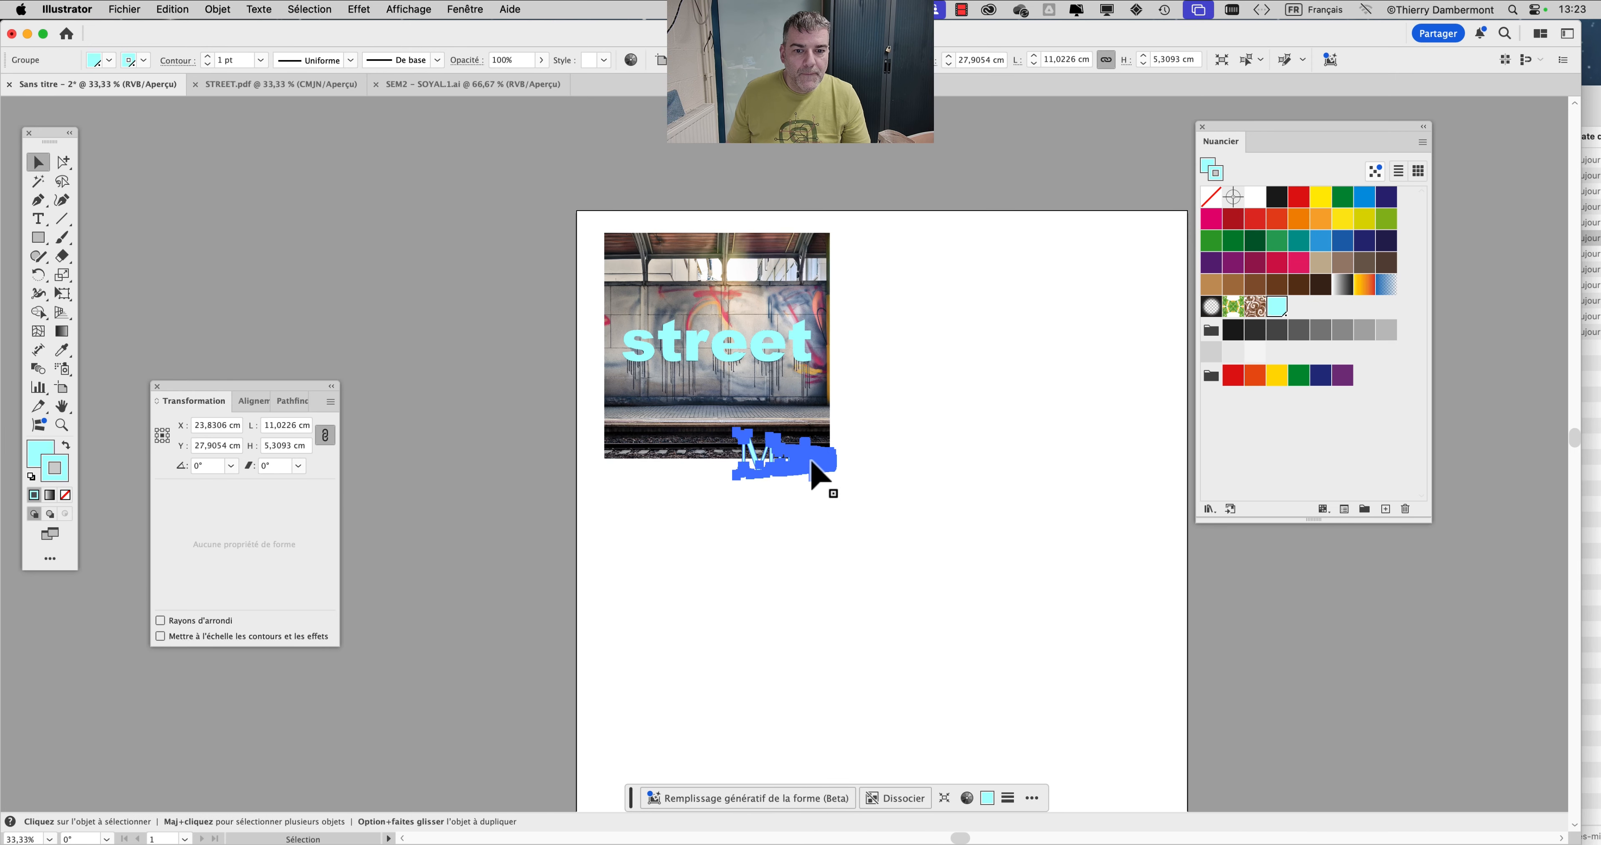
pyautogui.press('super+z')
# Step: Show the layers of SEM2 - SOYAL.1.ai, unlock the aerial city image and select it together with the Musique lettering
pyautogui.click(323, 90)
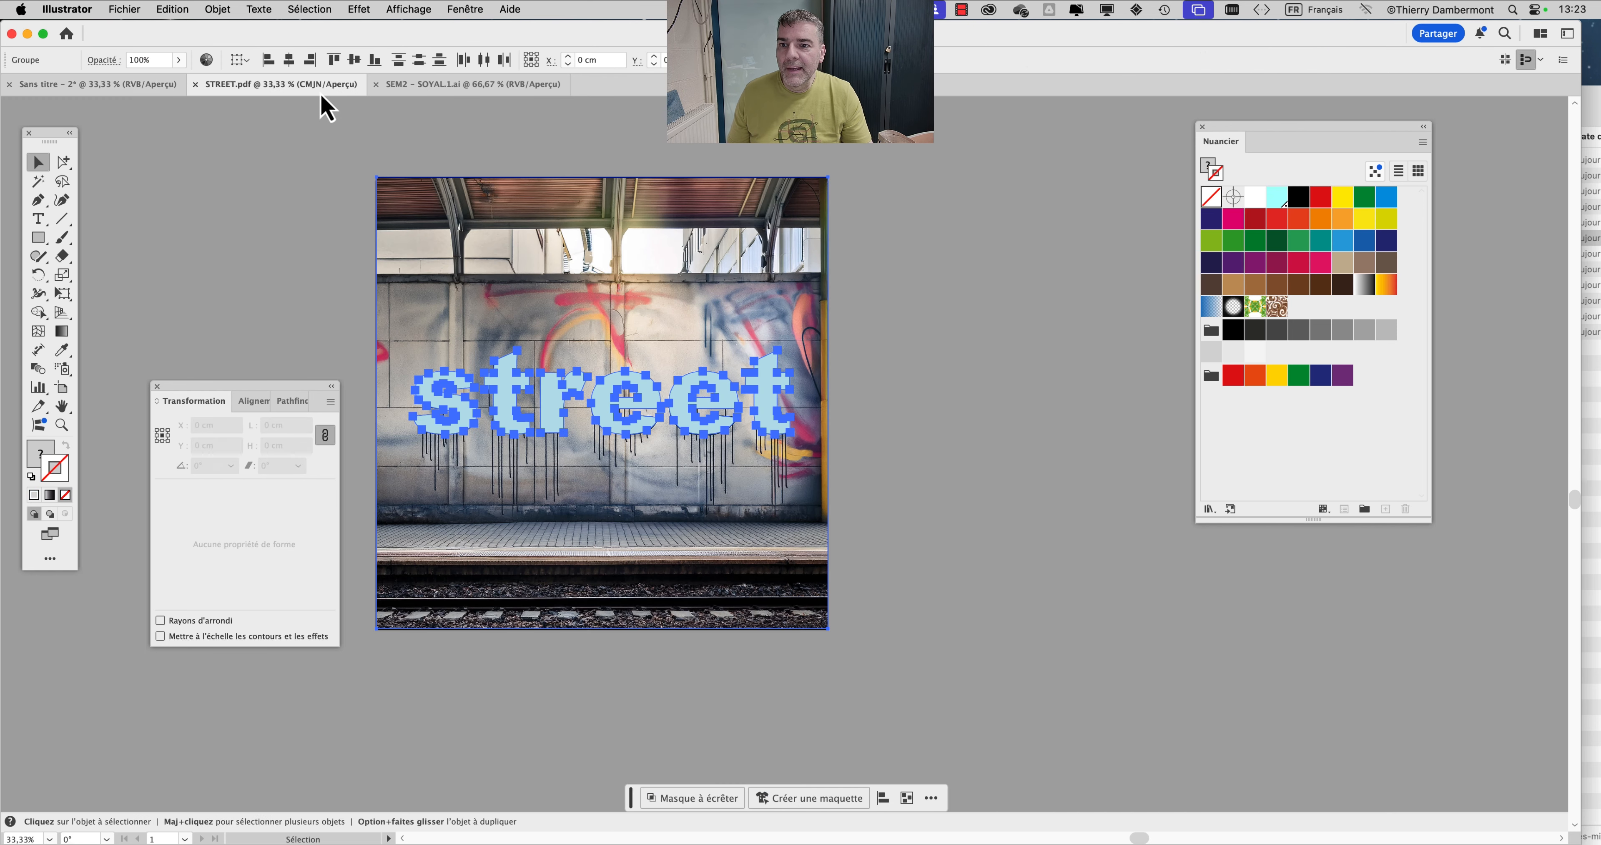
pyautogui.click(460, 88)
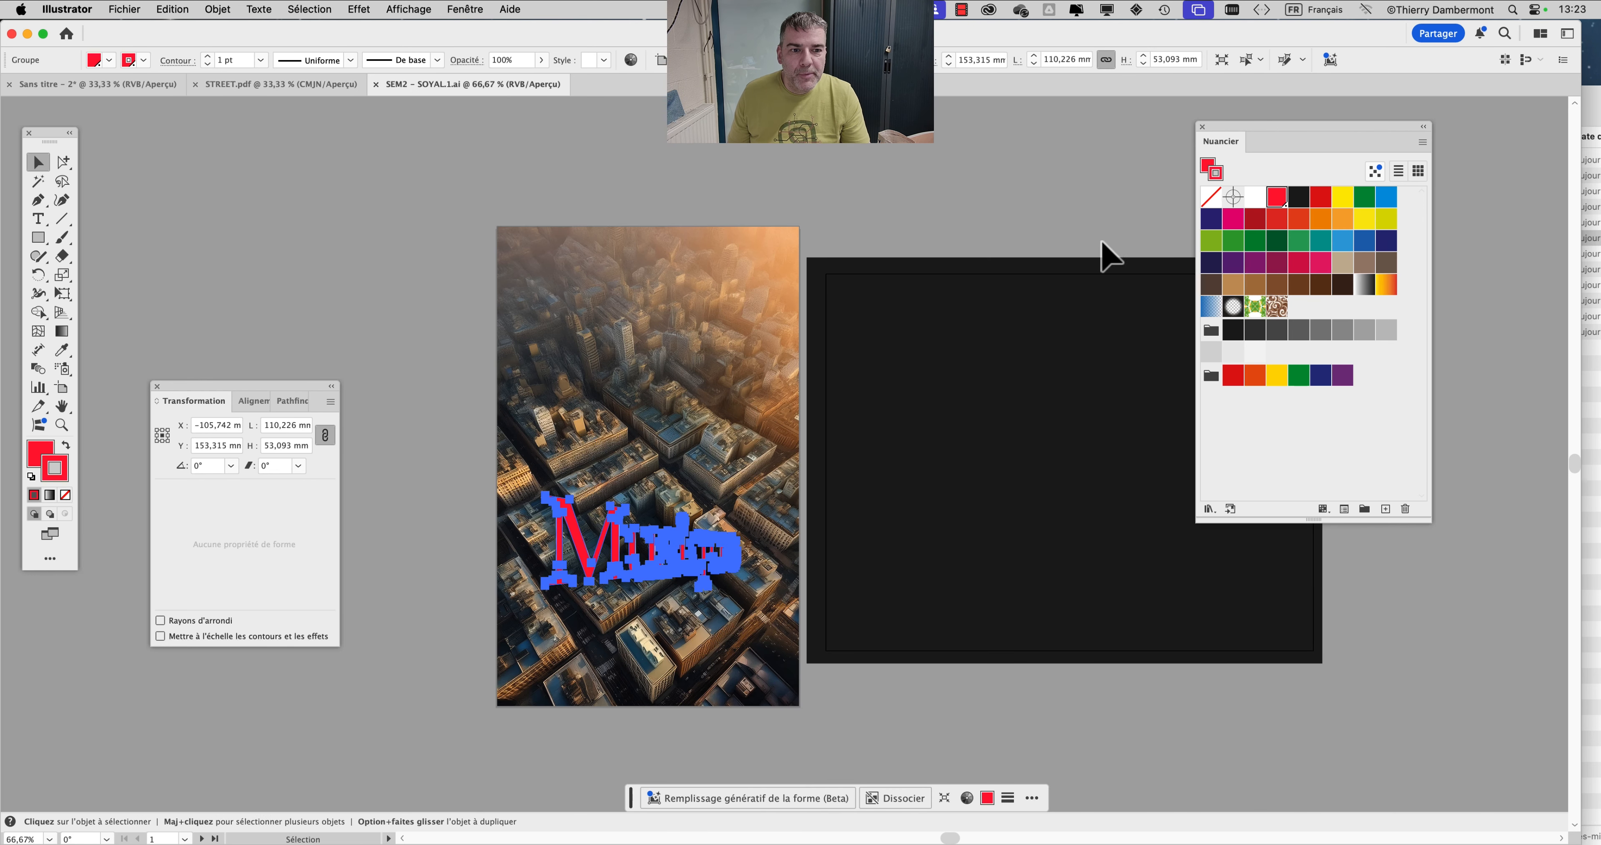
pyautogui.click(470, 16)
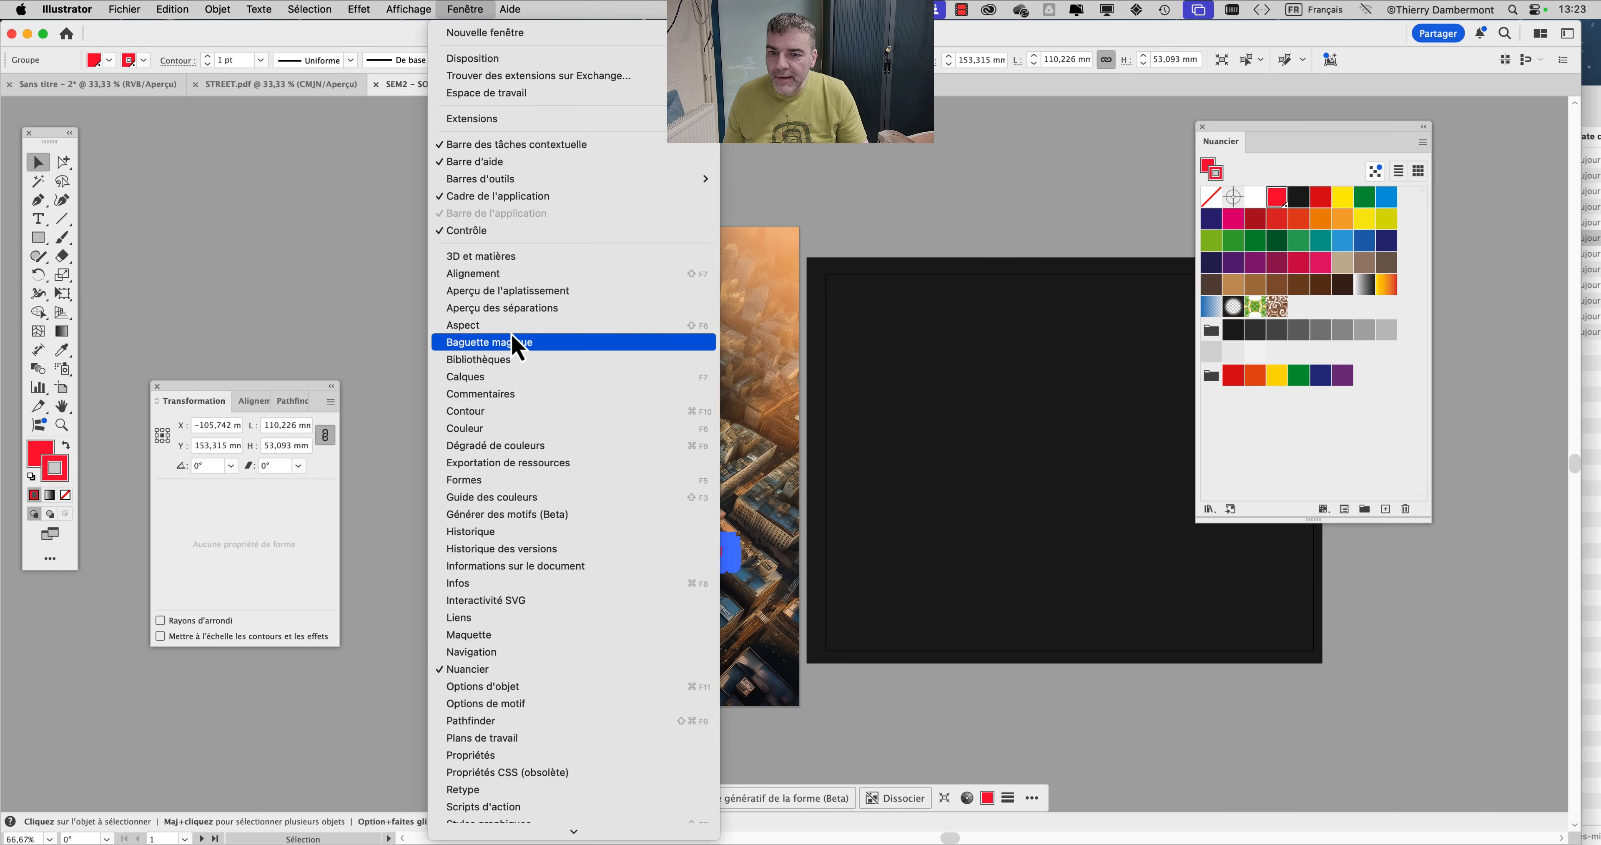
pyautogui.click(516, 377)
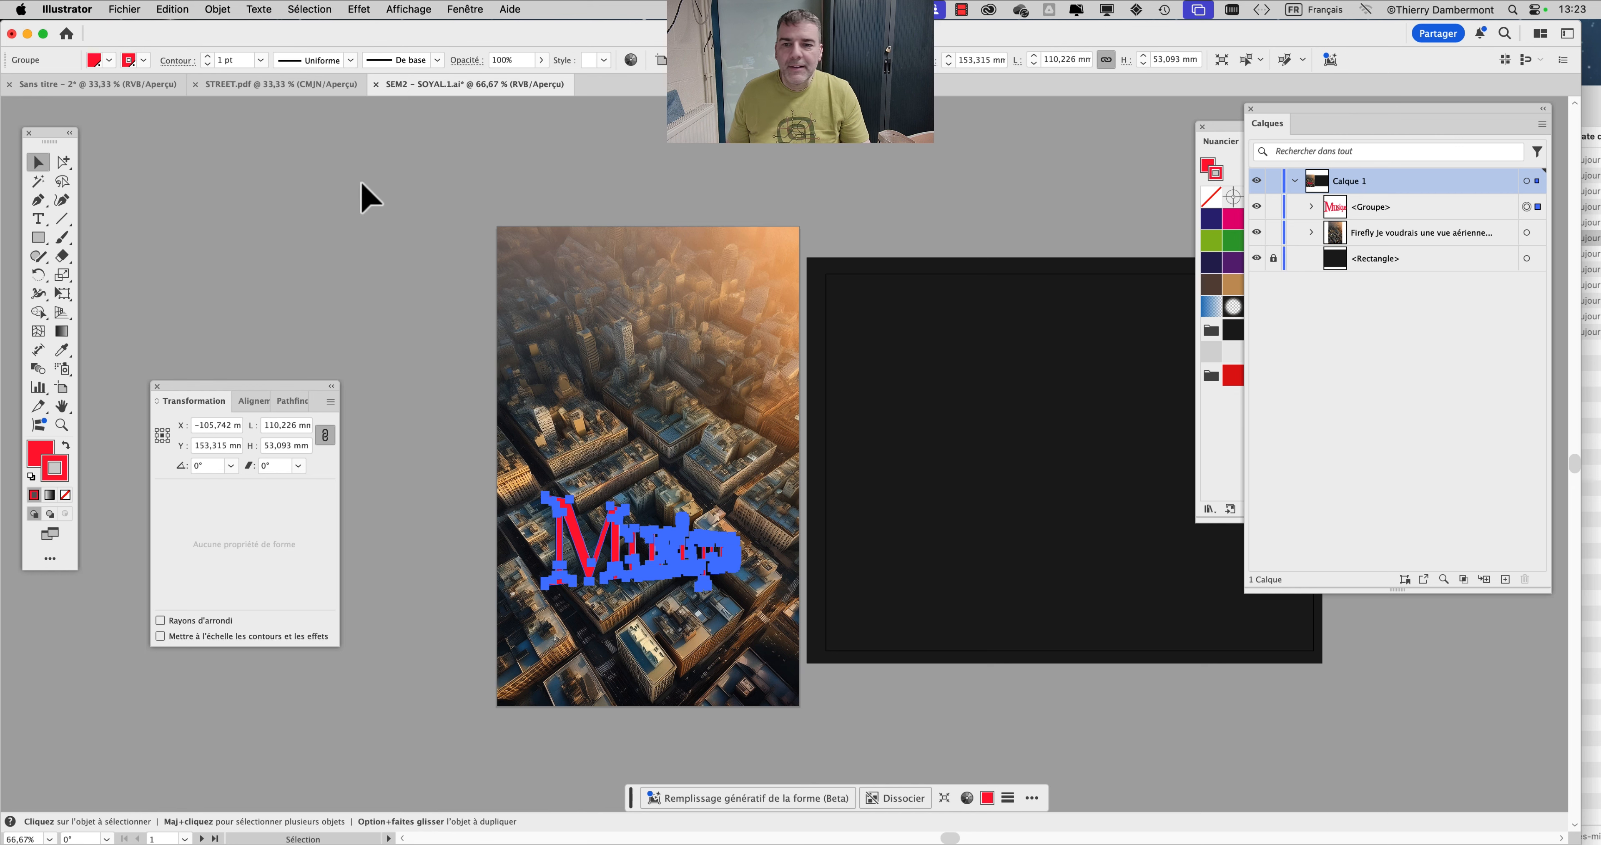
pyautogui.click(428, 177)
pyautogui.press('super+a')
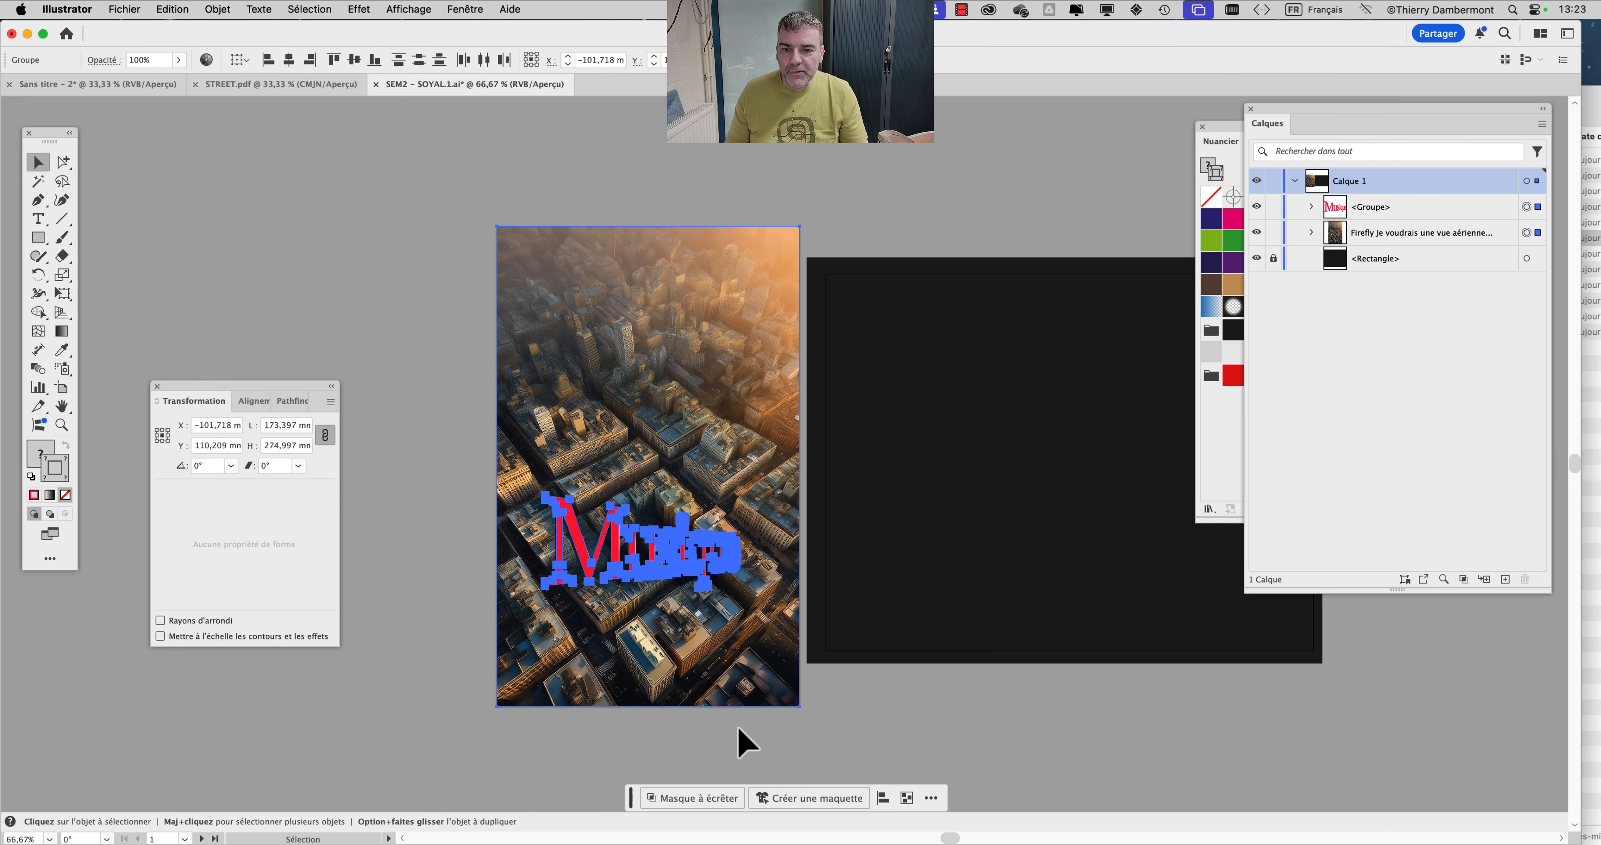
# Step: Paste the city image with its Musique lettering into Sans titre - 2 and place it just right of the street group
pyautogui.click(118, 87)
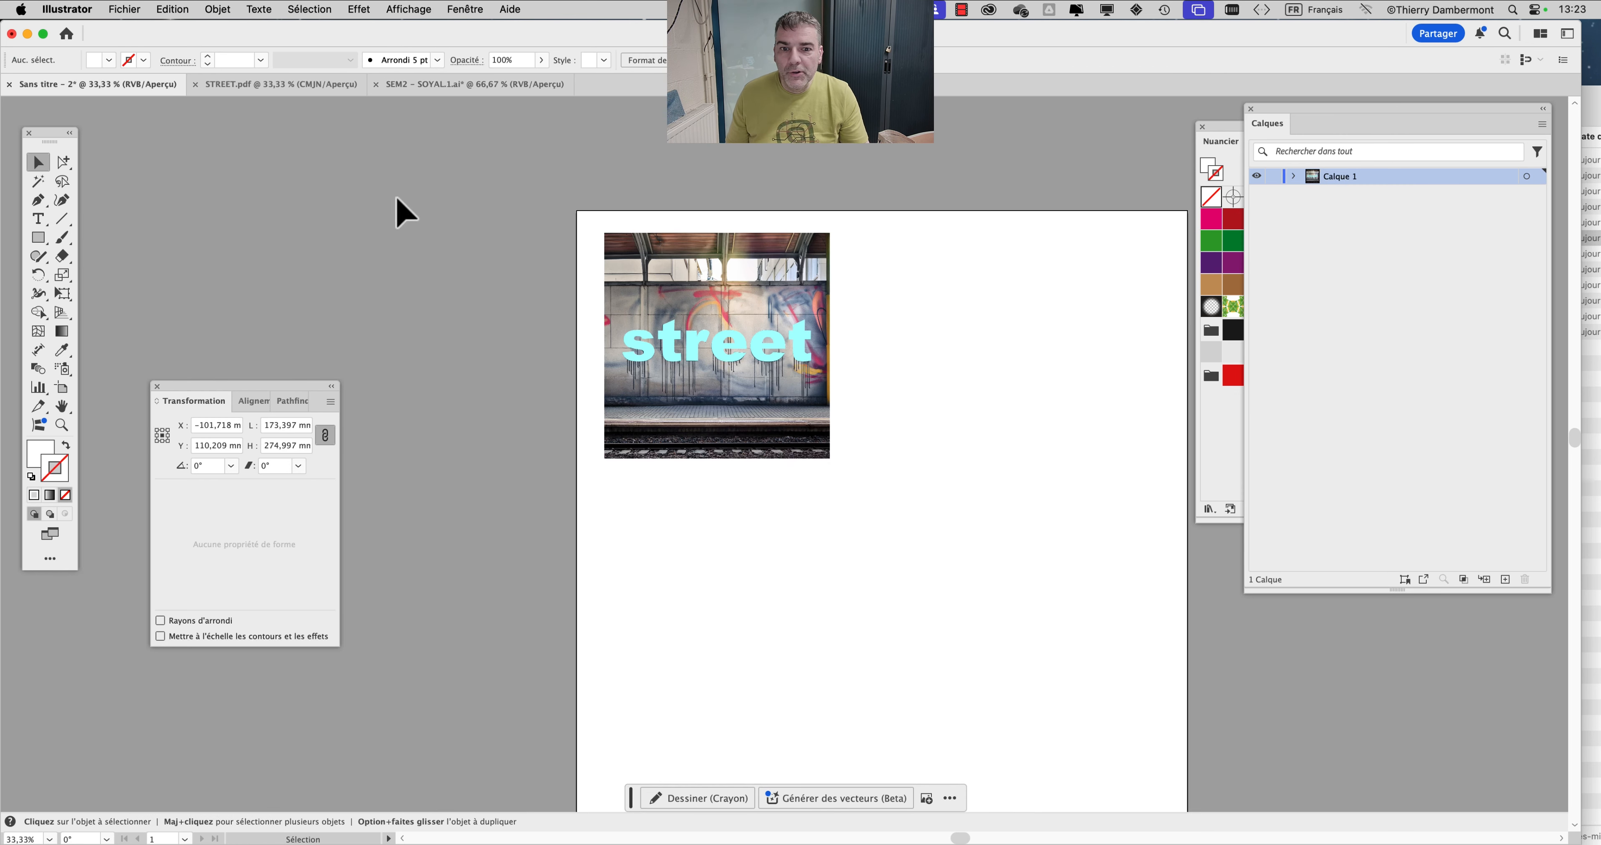
pyautogui.press('super+v')
pyautogui.moveTo(820, 406); pyautogui.dragTo(954, 307)
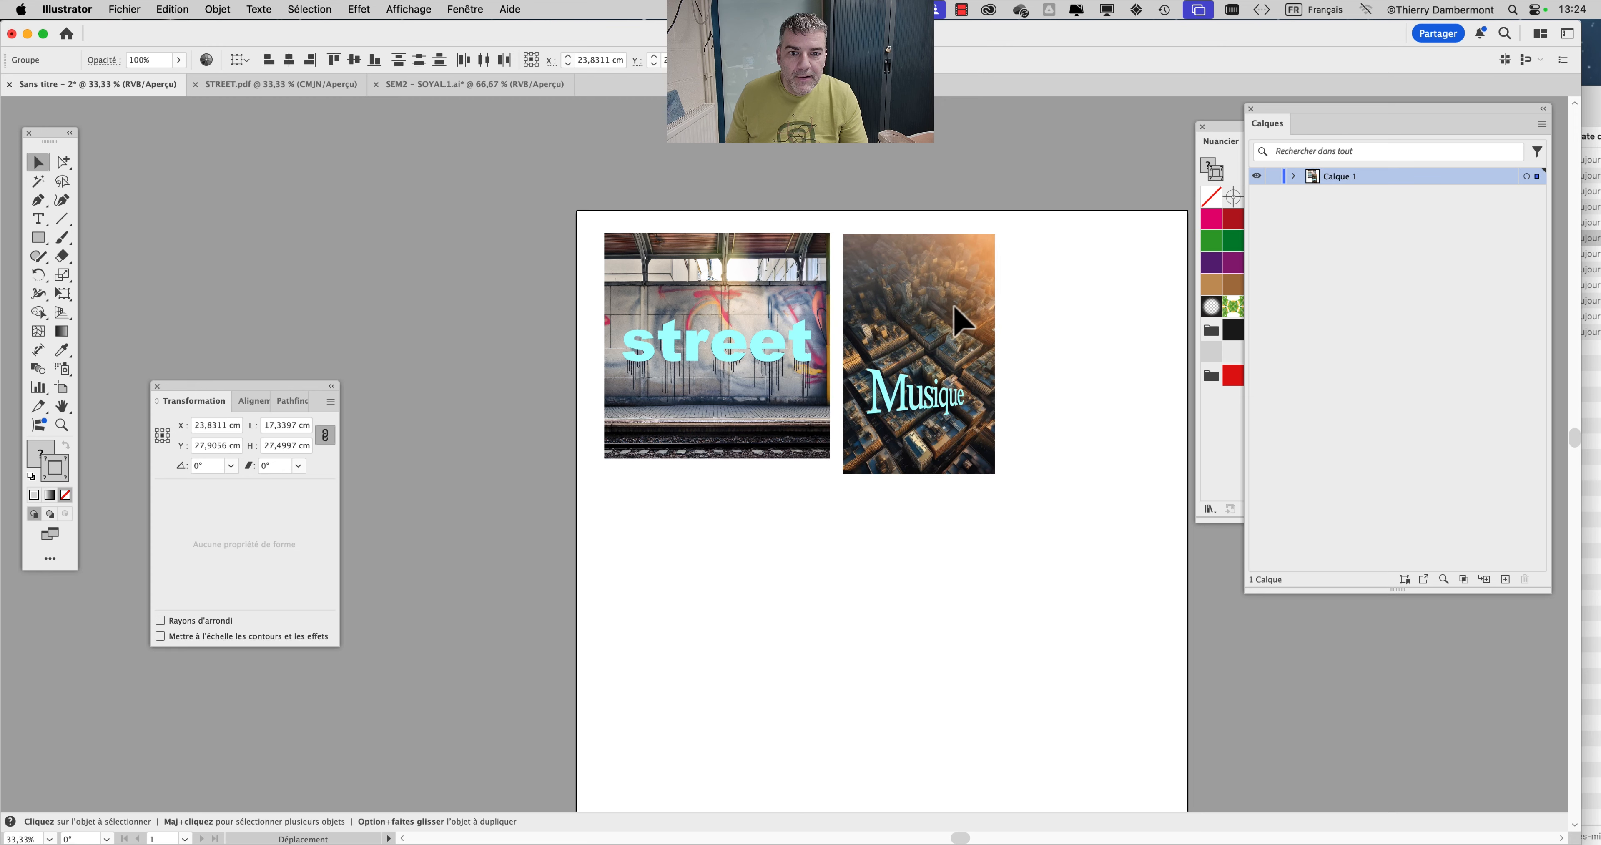
# Step: Examine the pasted Musique lettering's colour up close against the street lettering and the document's swatches
pyautogui.click(1239, 368)
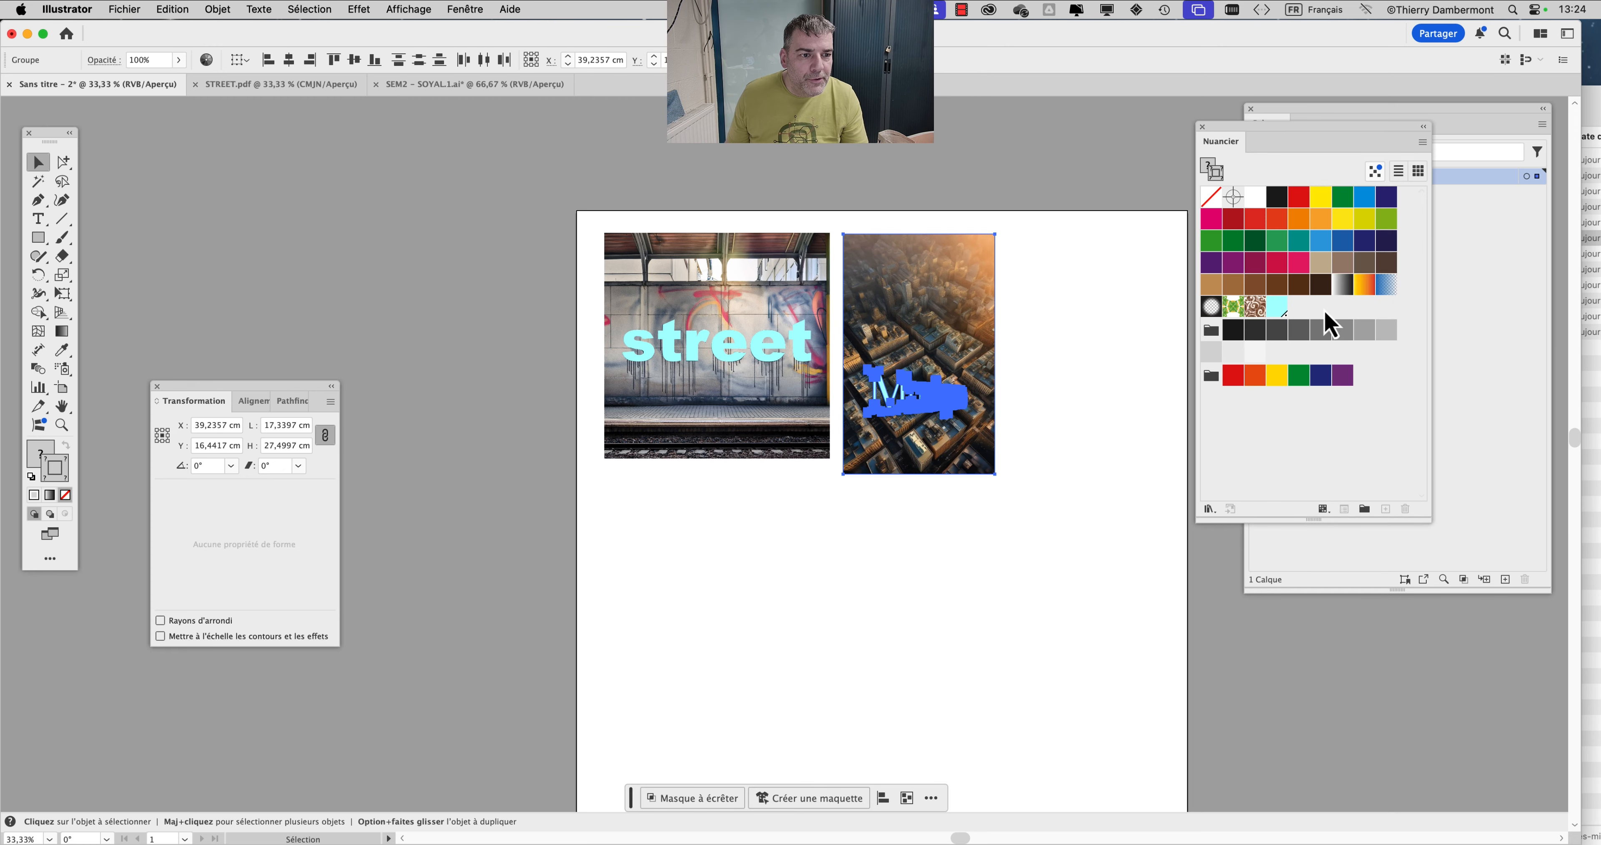
pyautogui.press('super+equal')
pyautogui.press('super+equal')
pyautogui.press('super+equal')
pyautogui.press('super+equal')
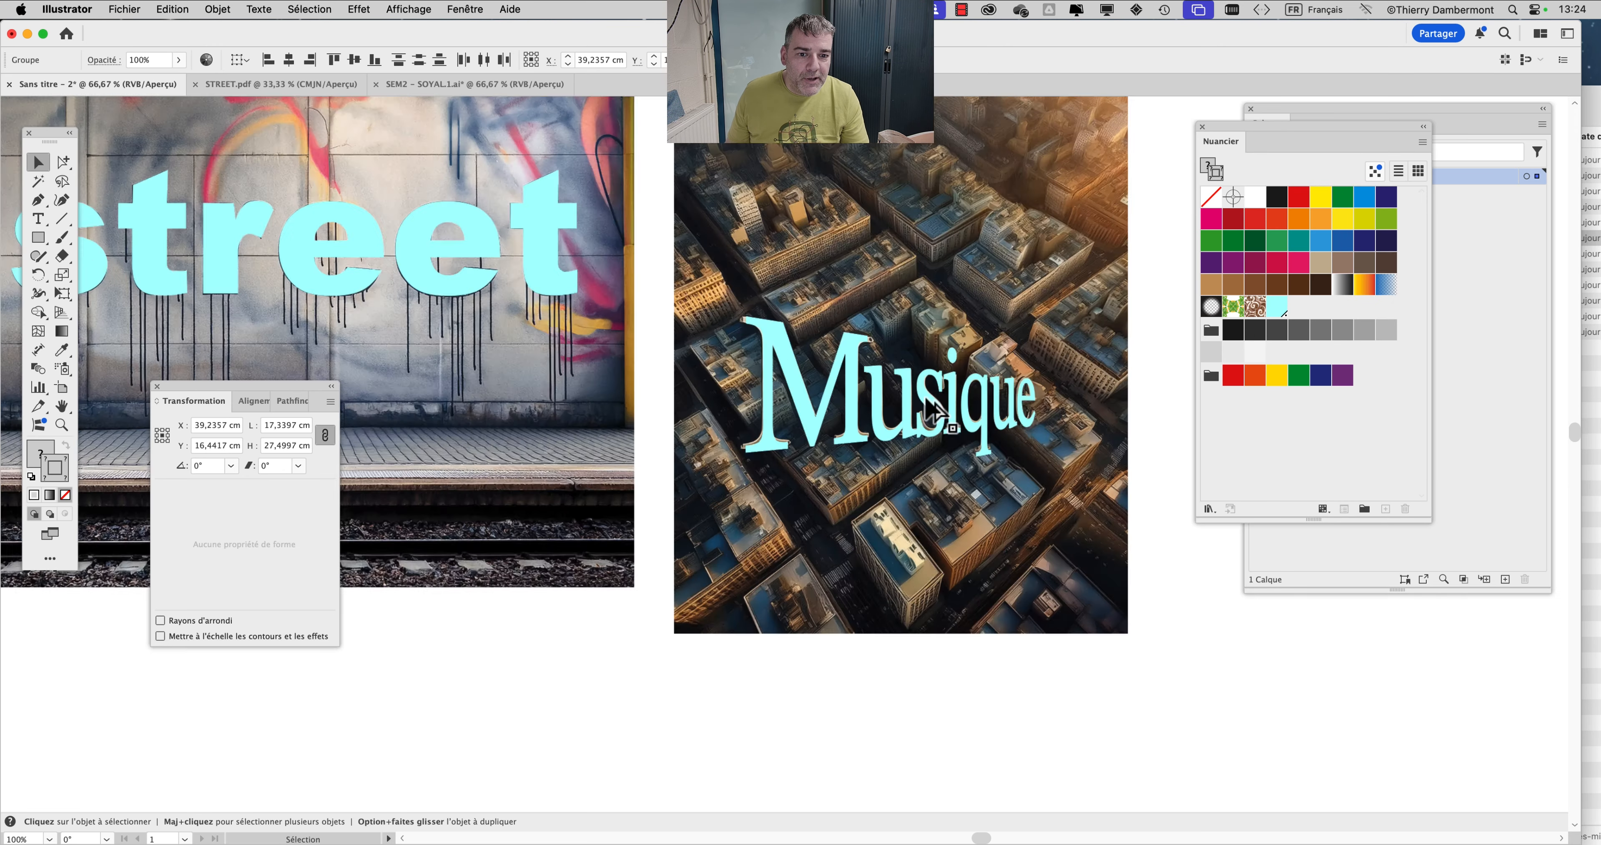
pyautogui.hscroll(4, 961, 466)
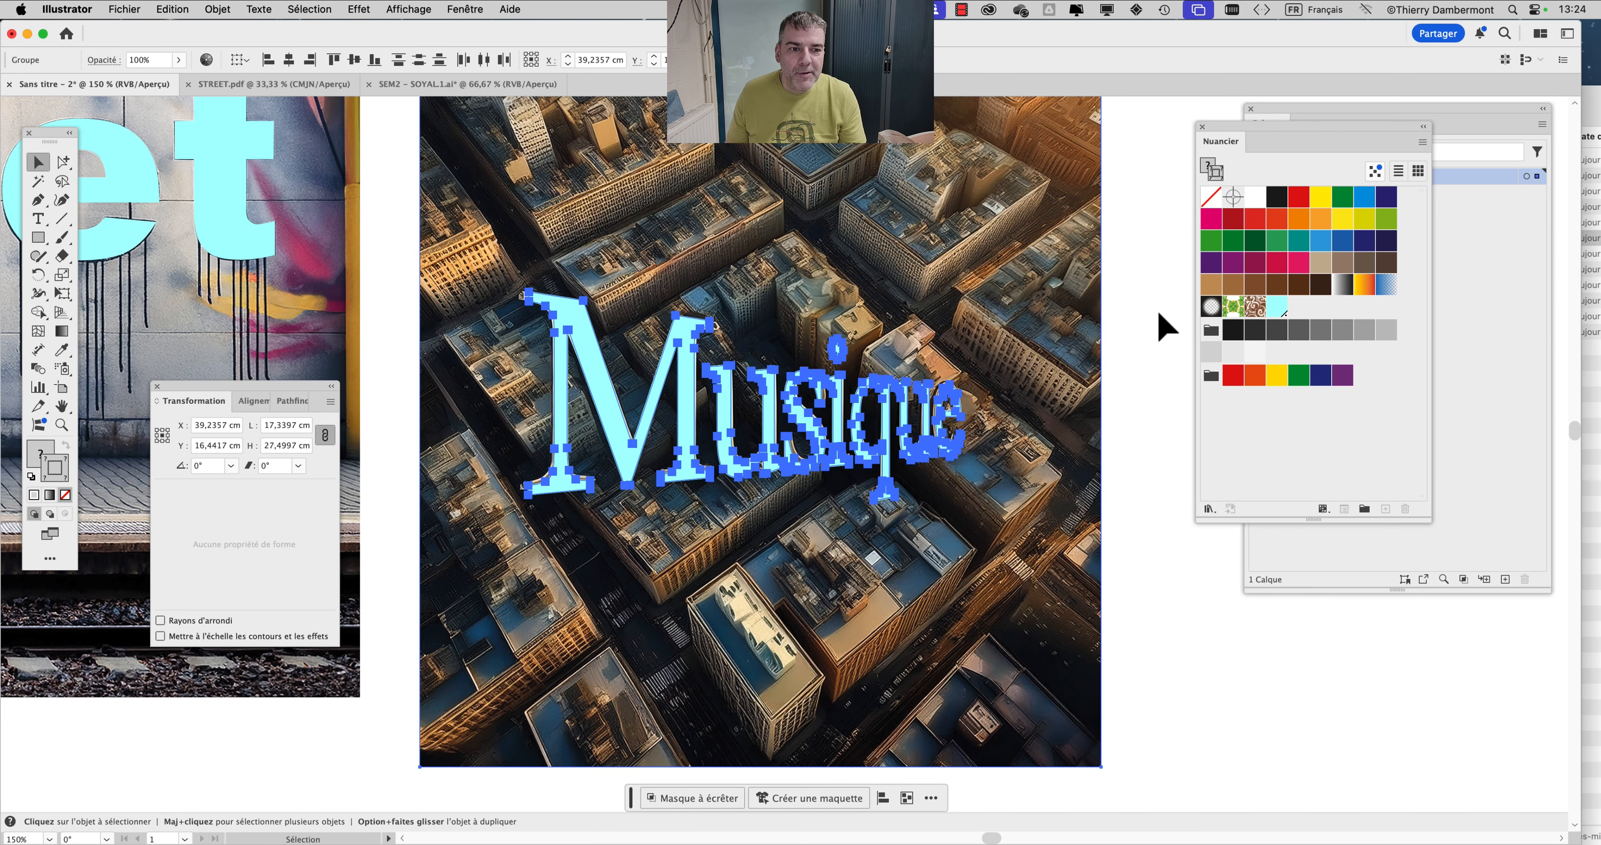
pyautogui.click(805, 360)
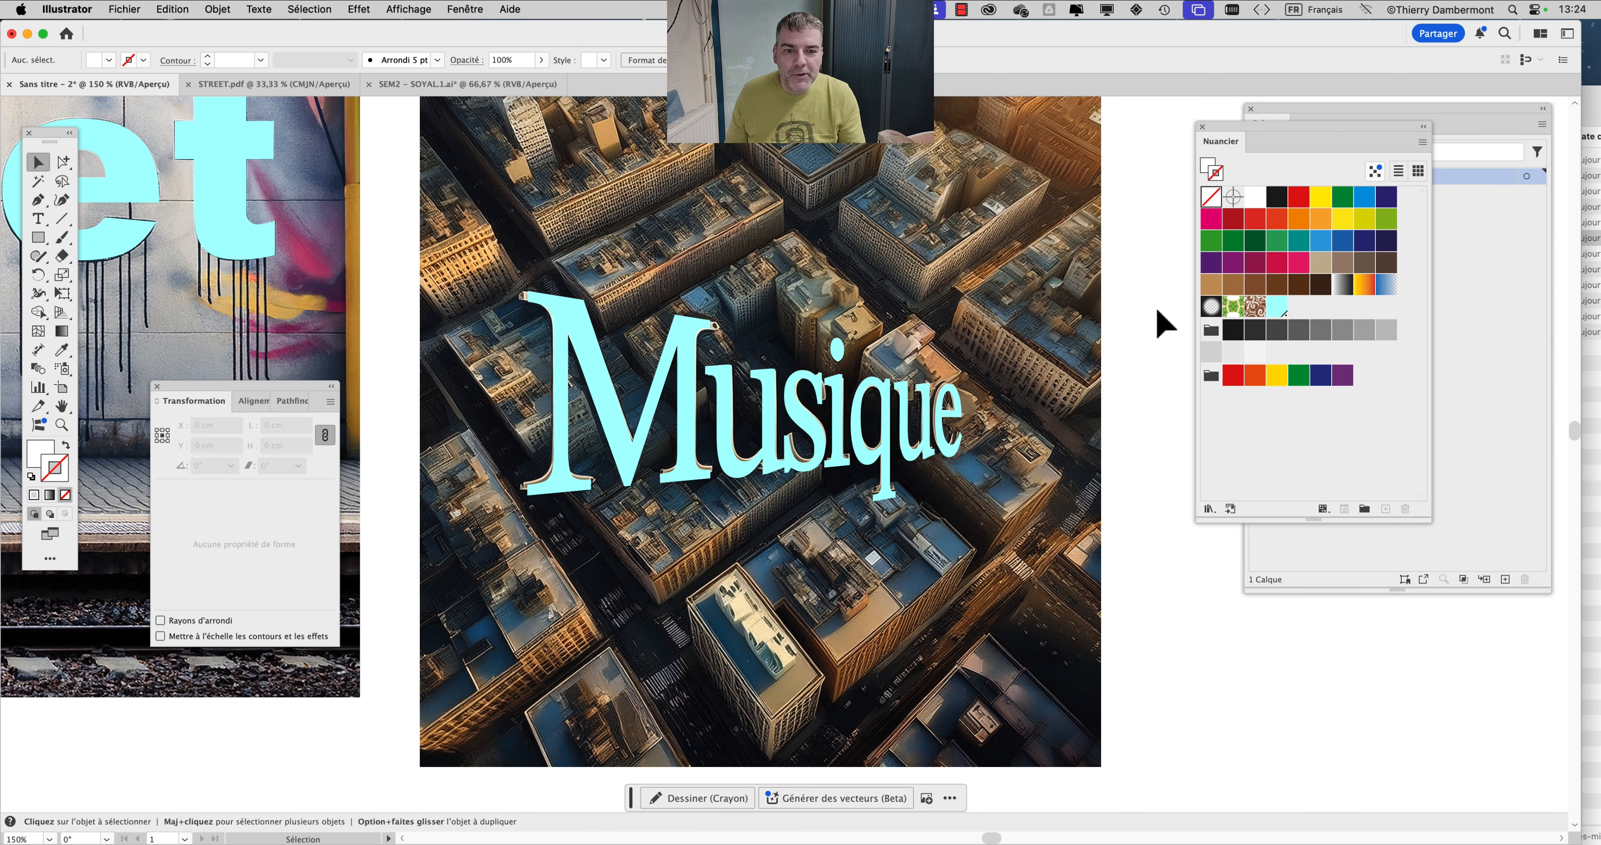
pyautogui.press('super+minus')
pyautogui.press('super+minus')
pyautogui.press('super+minus')
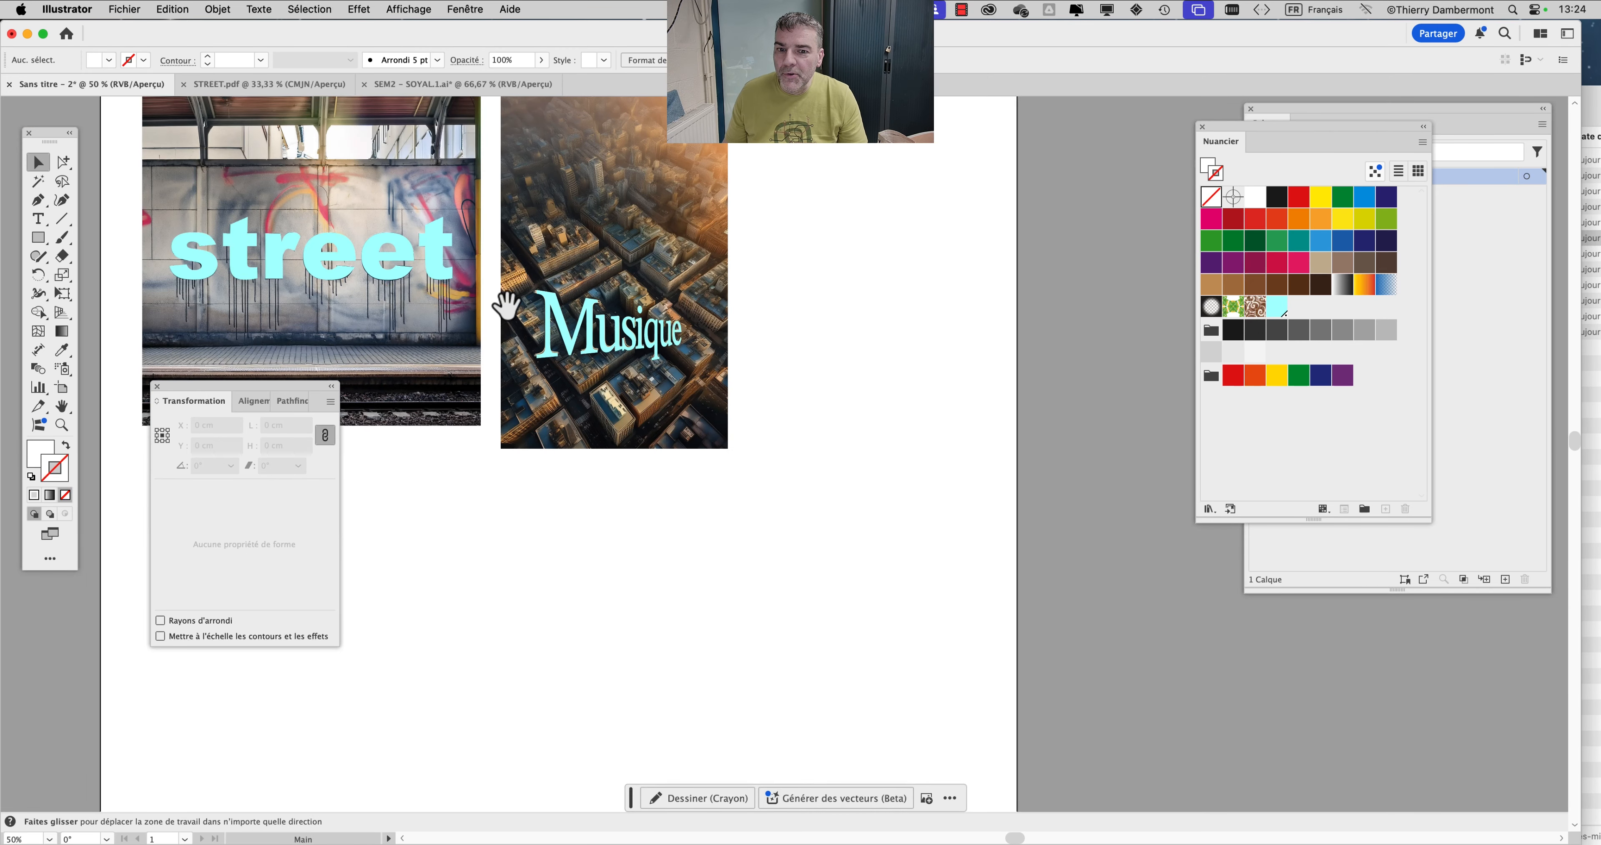
pyautogui.moveTo(504, 307); pyautogui.dragTo(645, 340)
# Step: Save the document as Sans titre - 2.ai in a new folder named "fichier compilé" inside the folder of files to compile for Friday's print
pyautogui.press('super+s')
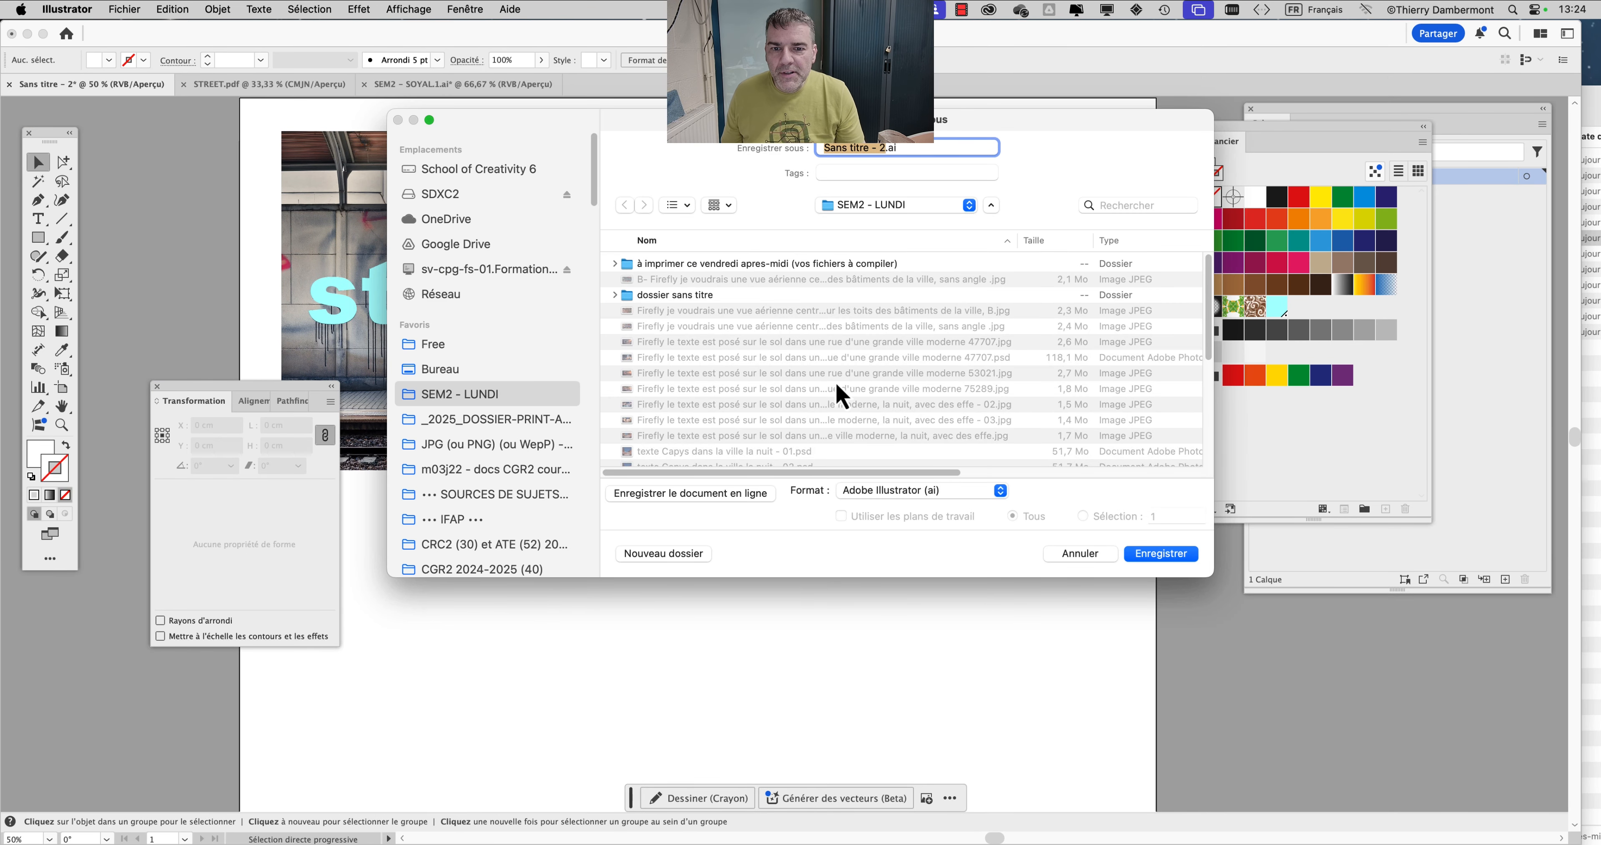
pyautogui.doubleClick(834, 269)
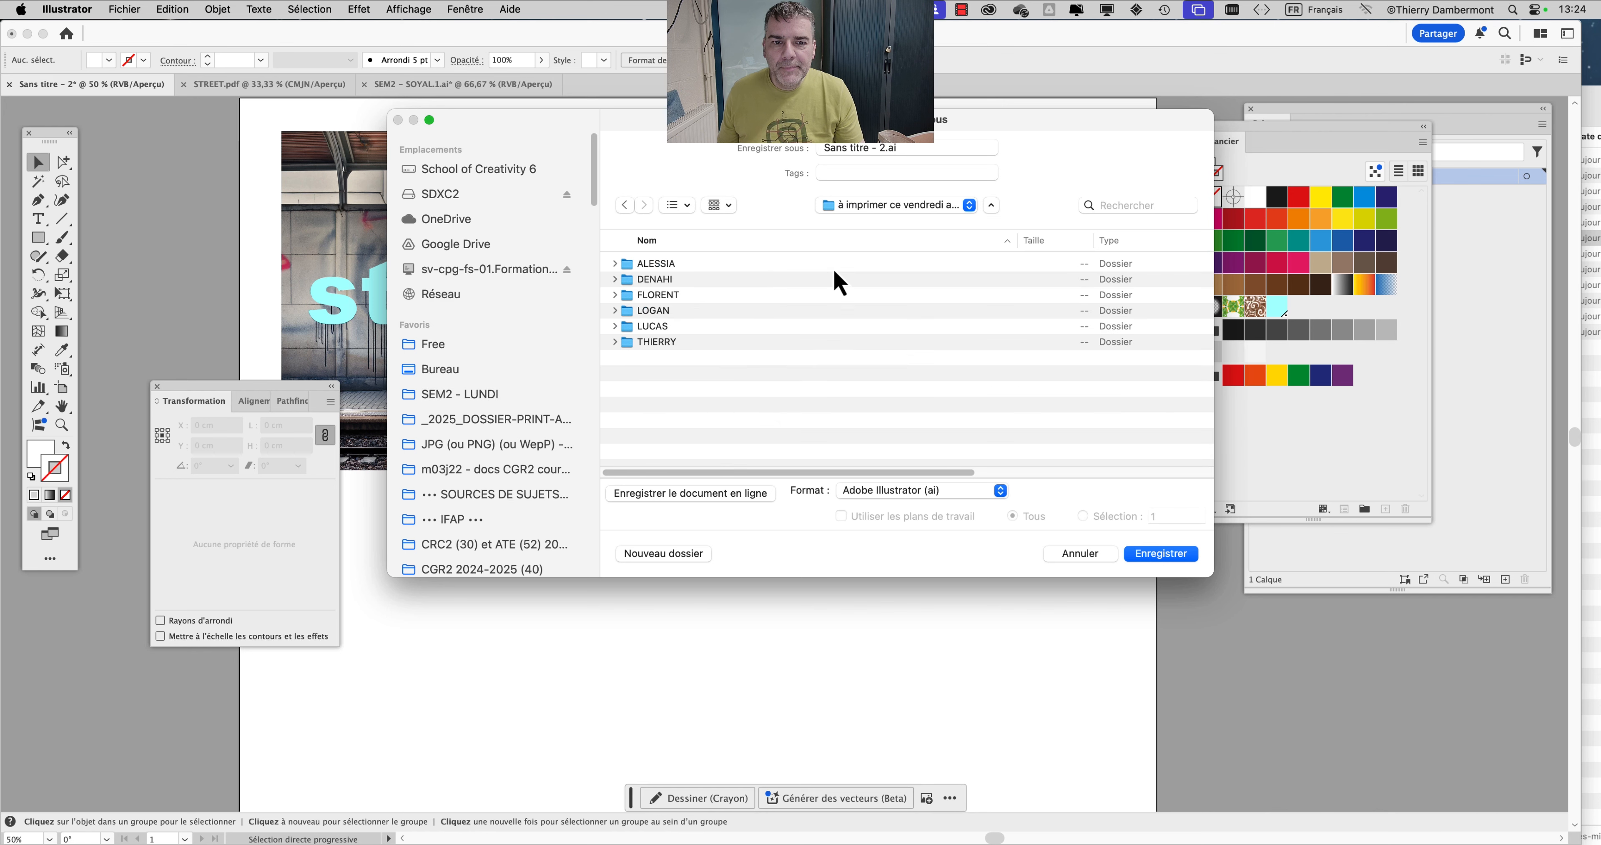
pyautogui.click(670, 561)
pyautogui.write('fichier compilé')
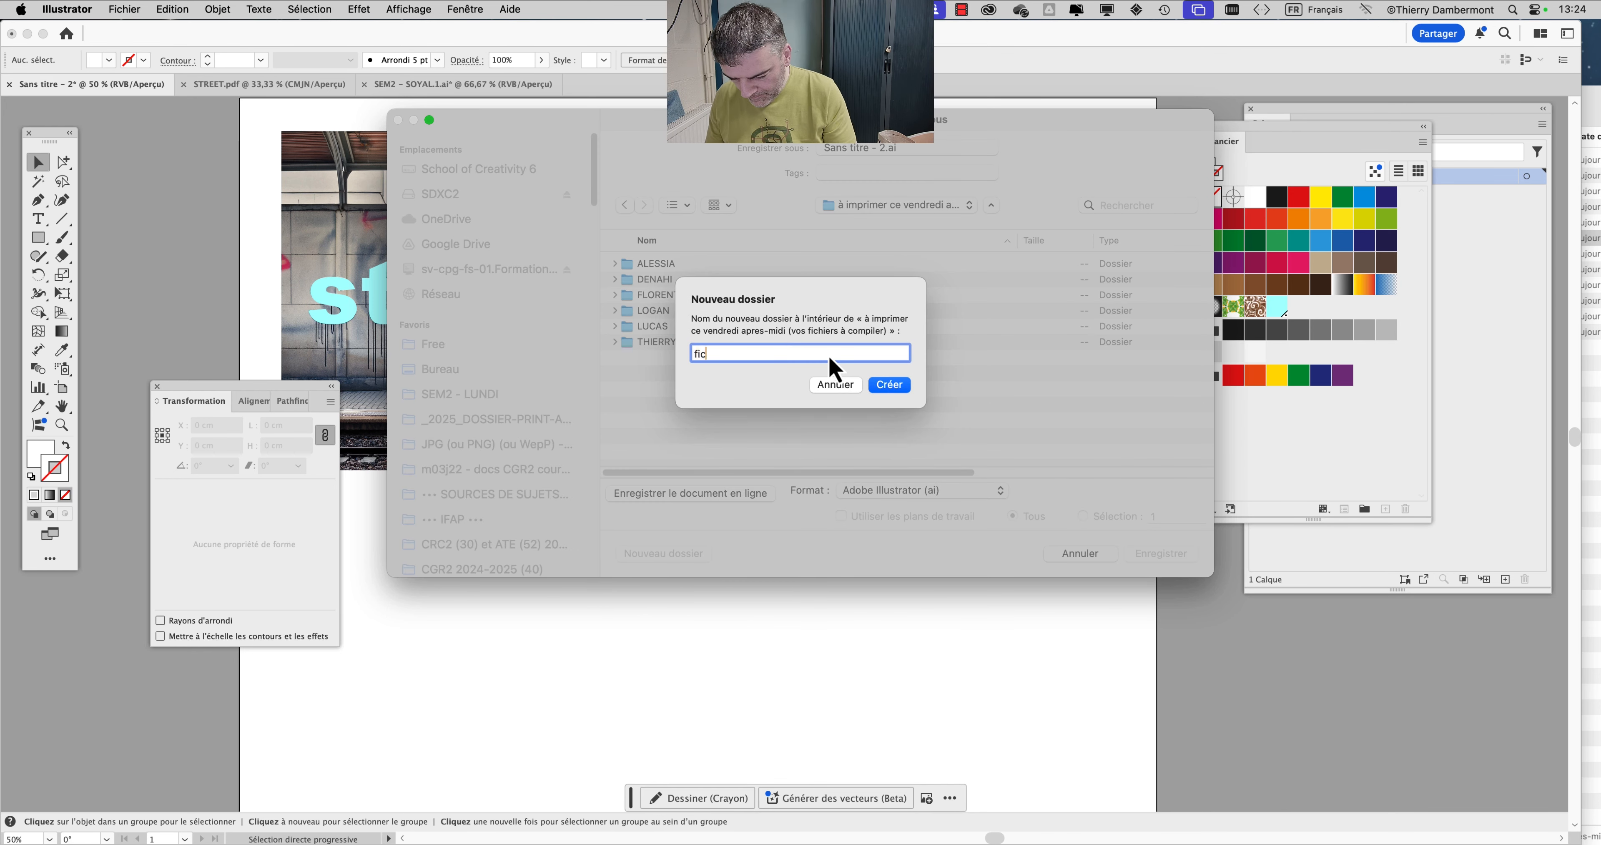
pyautogui.click(891, 386)
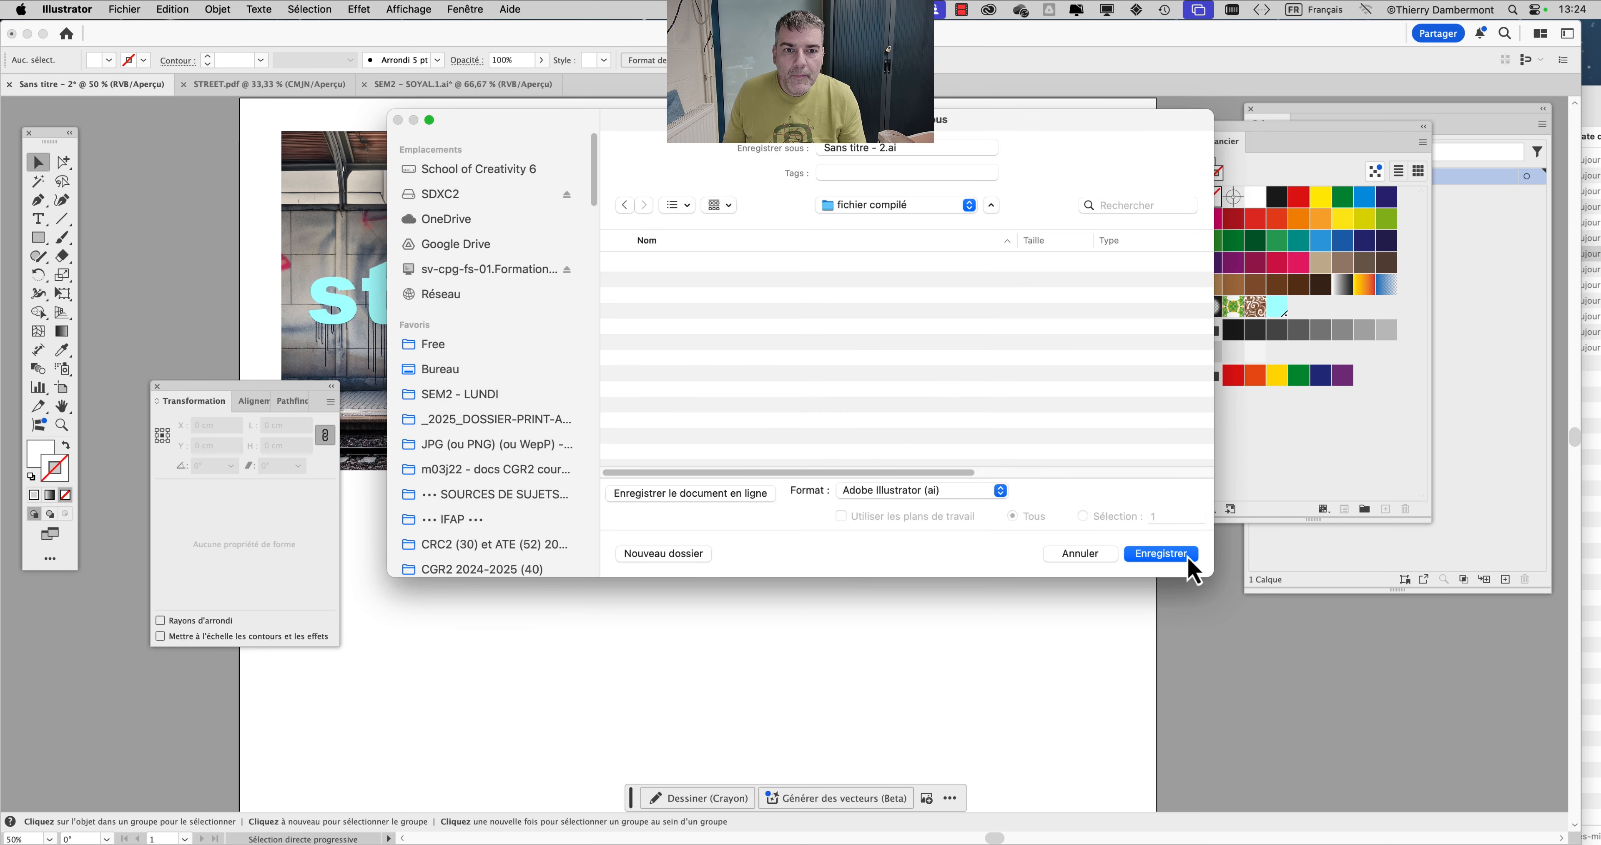
pyautogui.click(1178, 556)
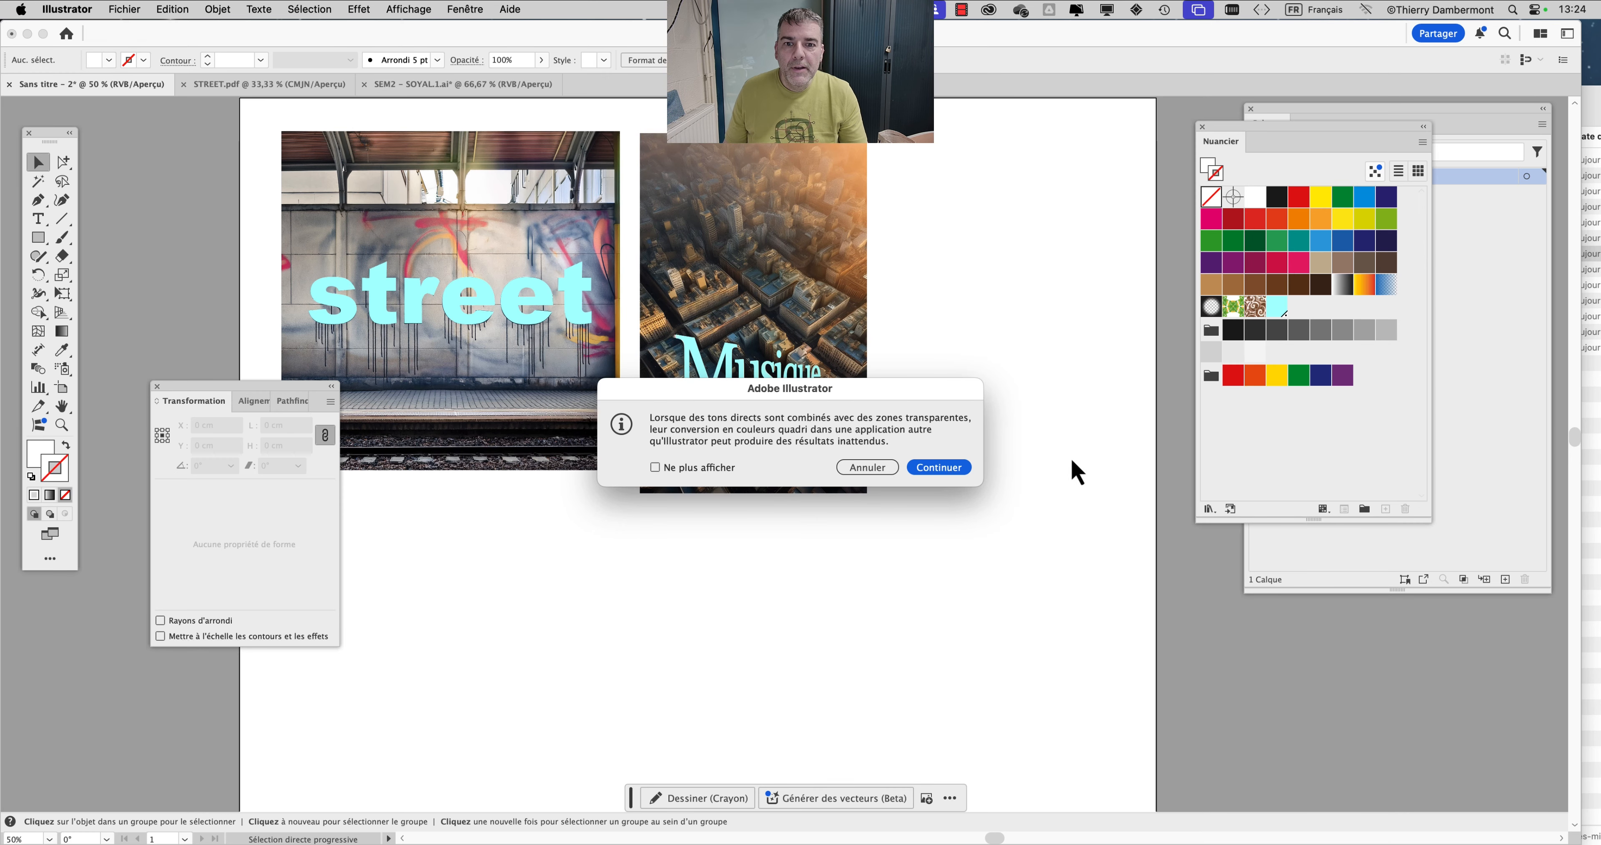
pyautogui.click(940, 468)
pyautogui.click(1032, 631)
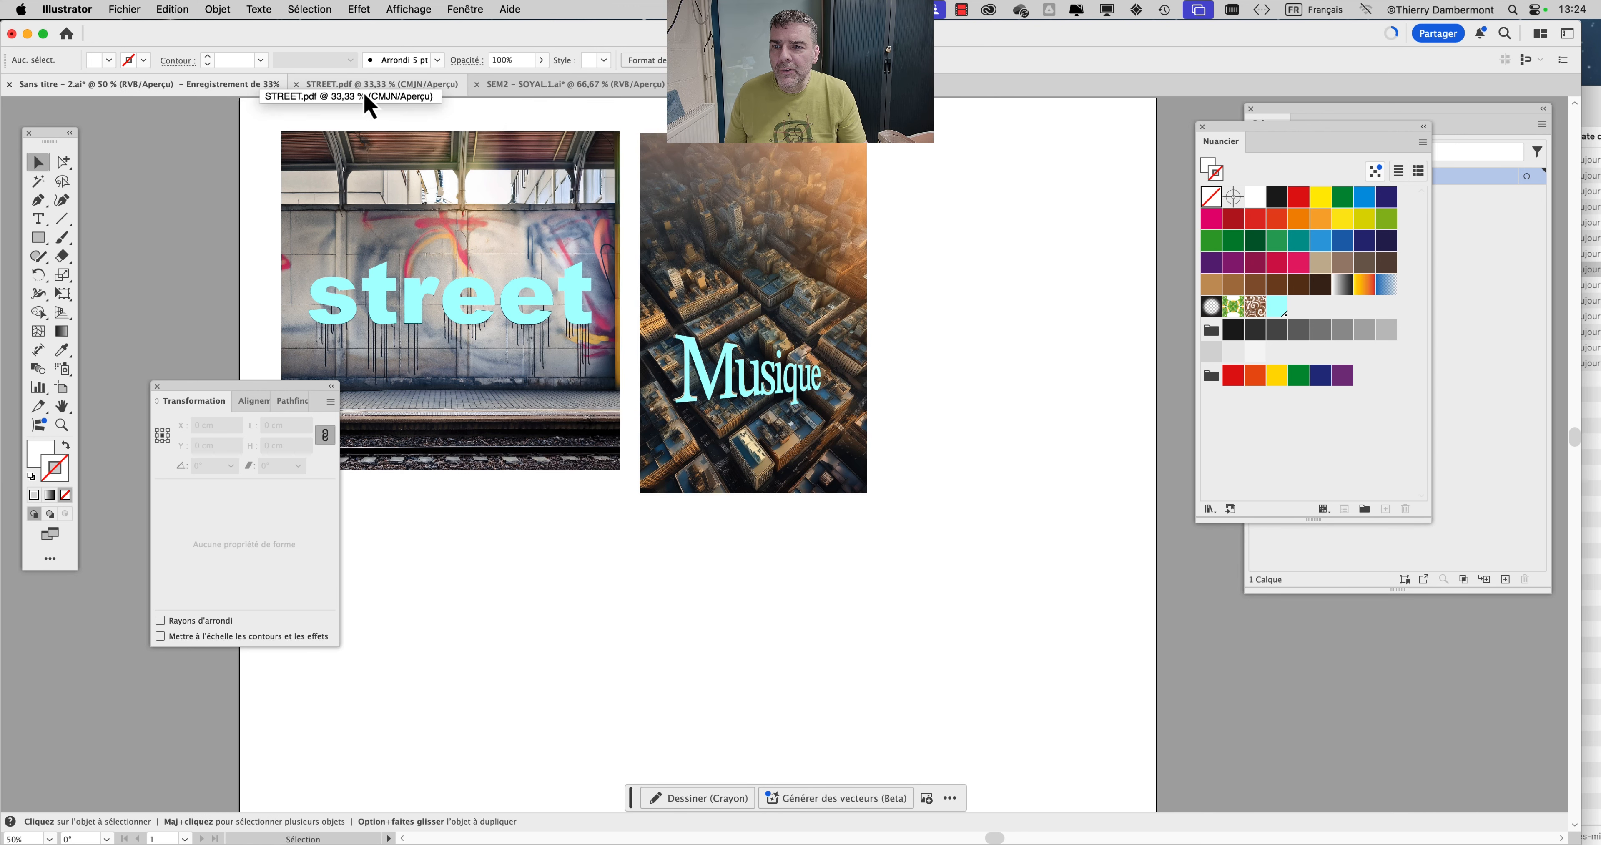
# Step: Show the list of linked images for SEM2 - SOYAL.1.ai and place it beside the swatches
pyautogui.click(438, 87)
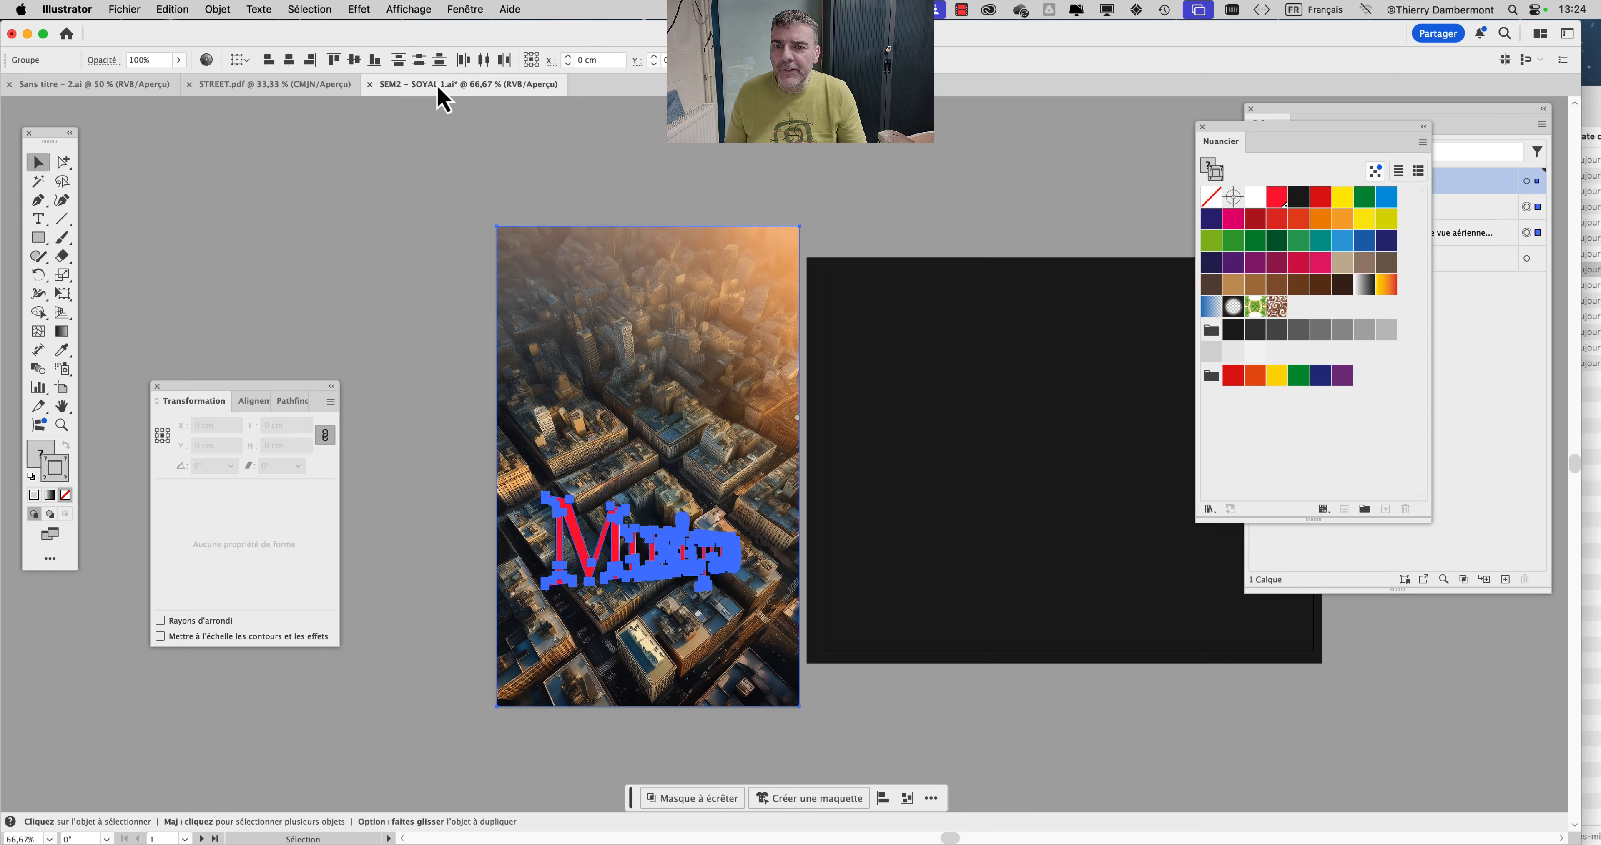
pyautogui.scroll(3, 674, 357)
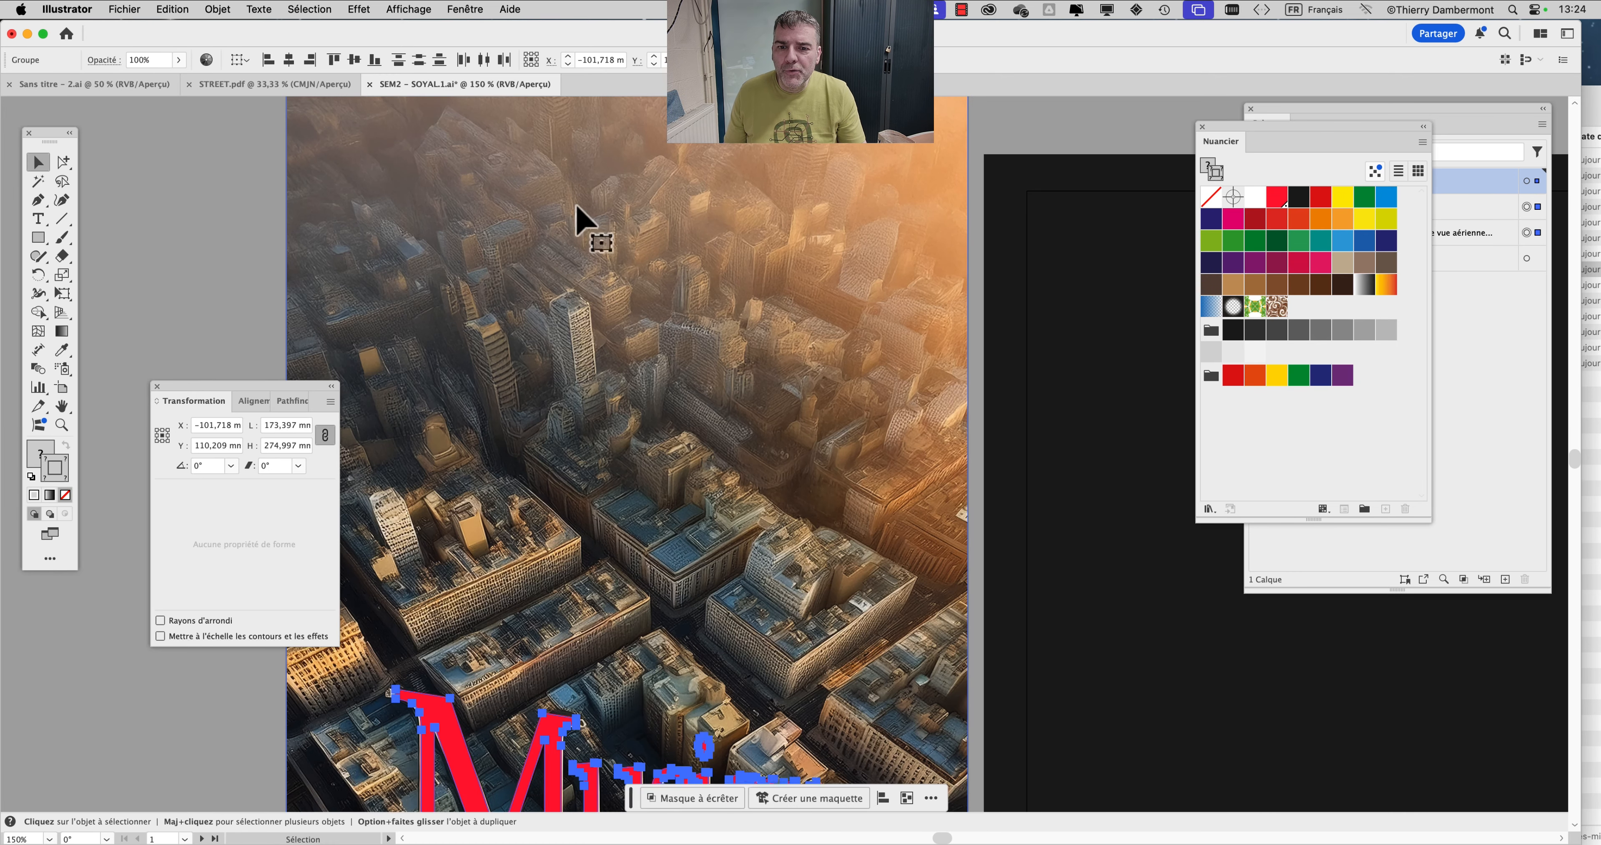
pyautogui.click(473, 10)
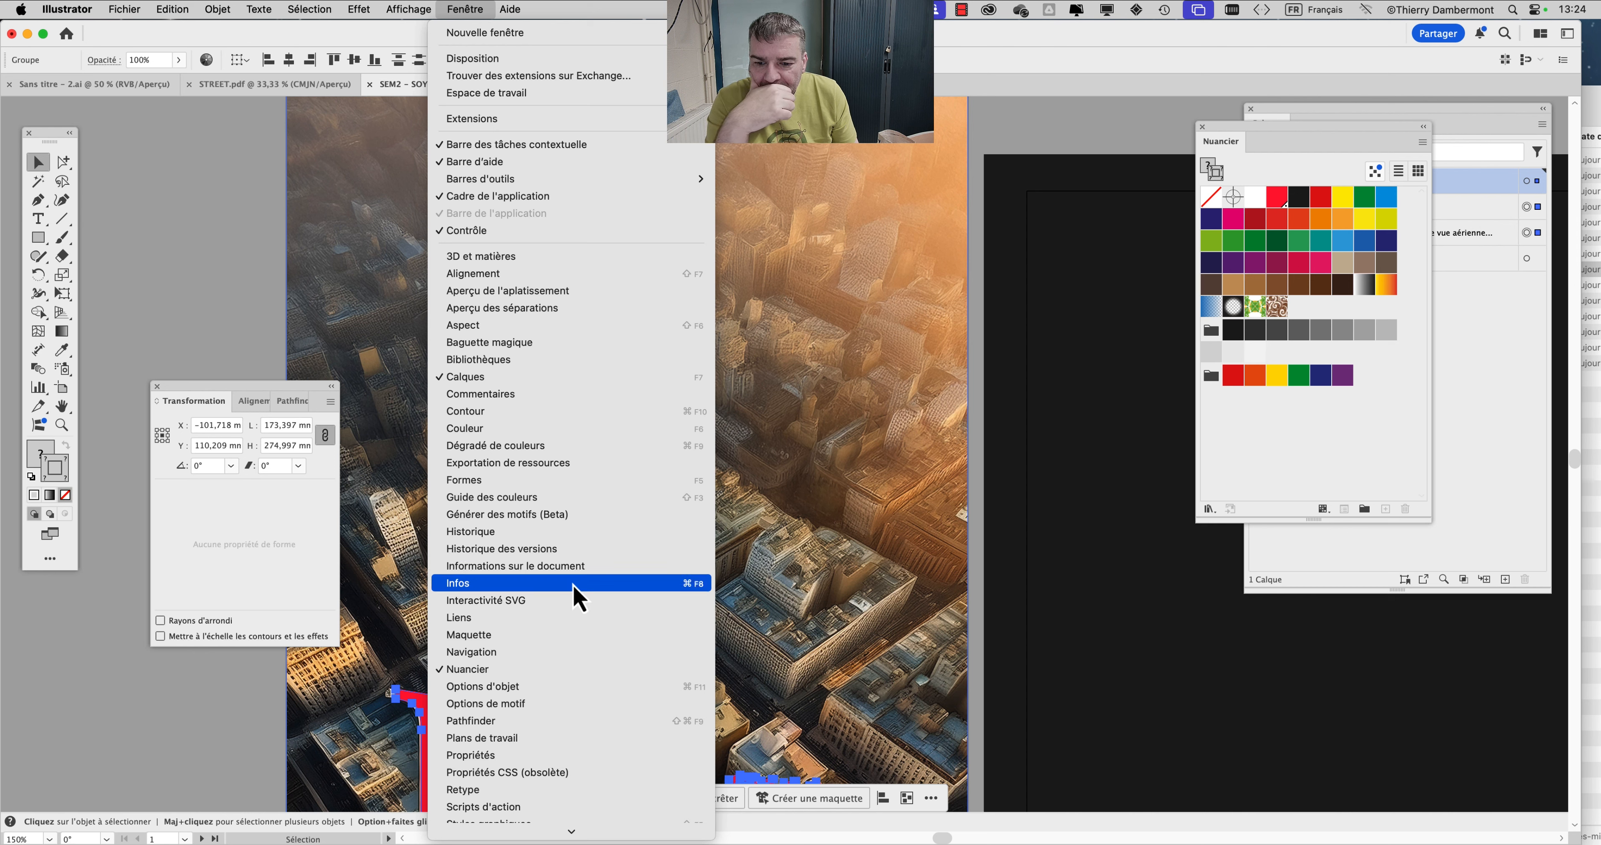
pyautogui.click(569, 618)
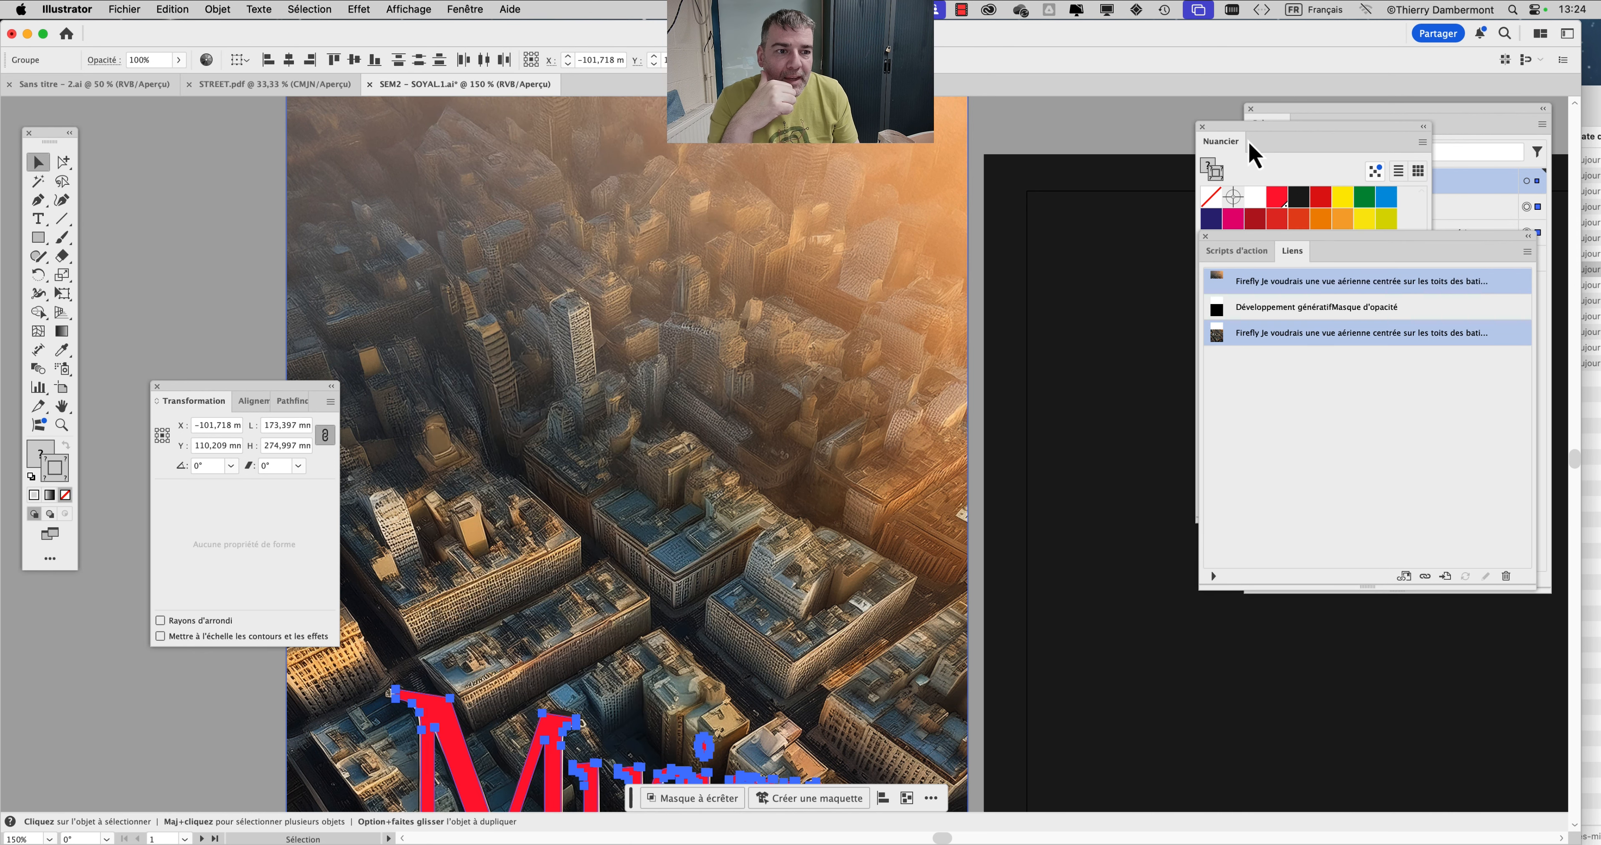
pyautogui.moveTo(1251, 251); pyautogui.dragTo(891, 235)
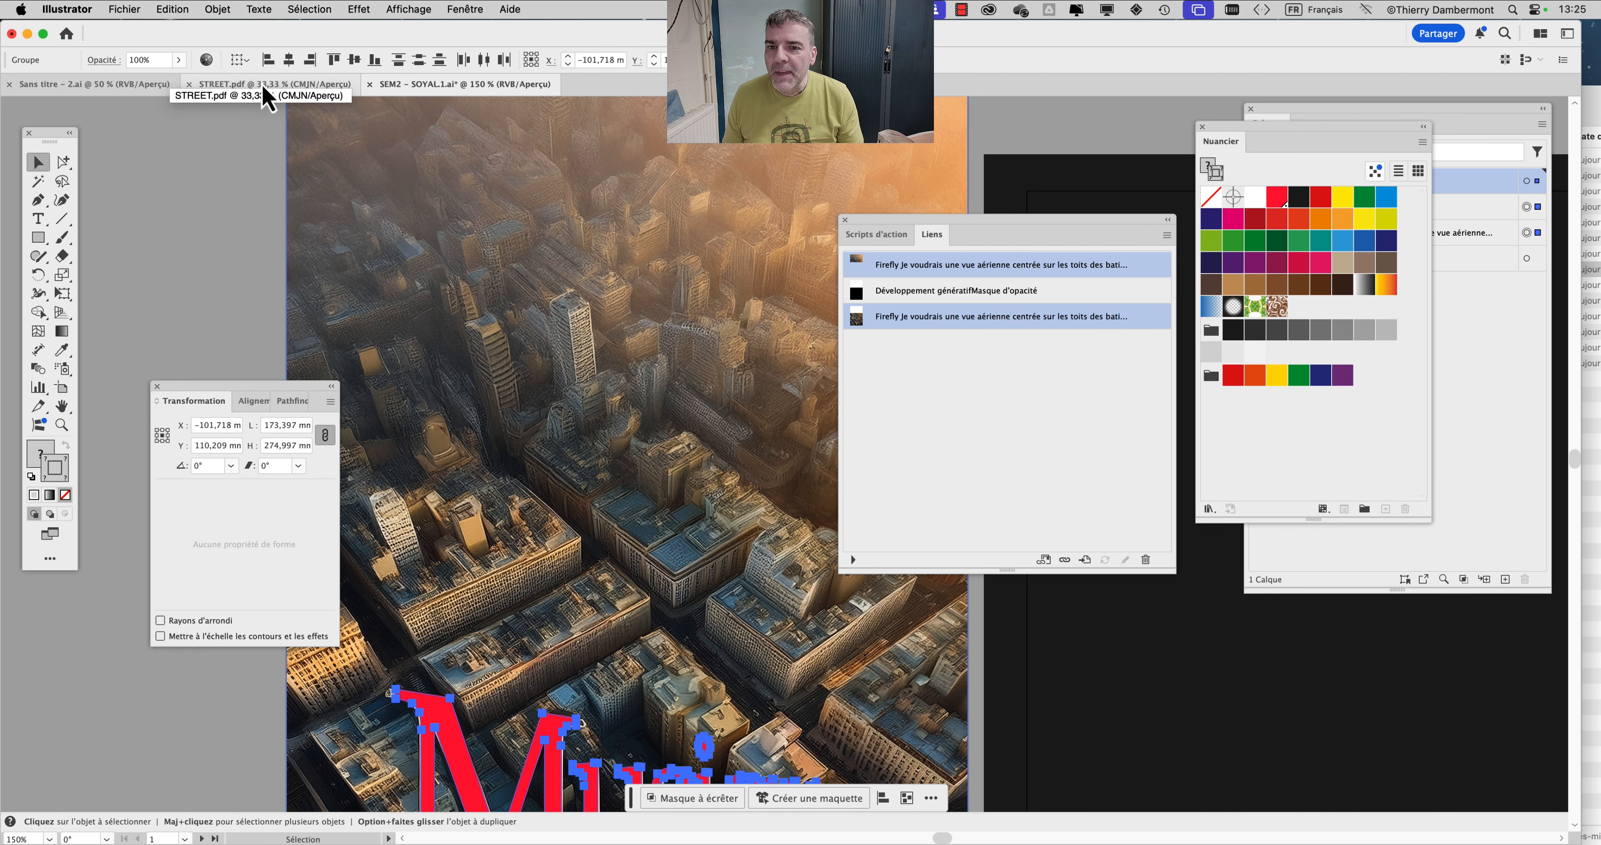
# Step: Convert STREET.pdf's document colour mode to RGB and check the street lettering's colour up close
pyautogui.click(293, 90)
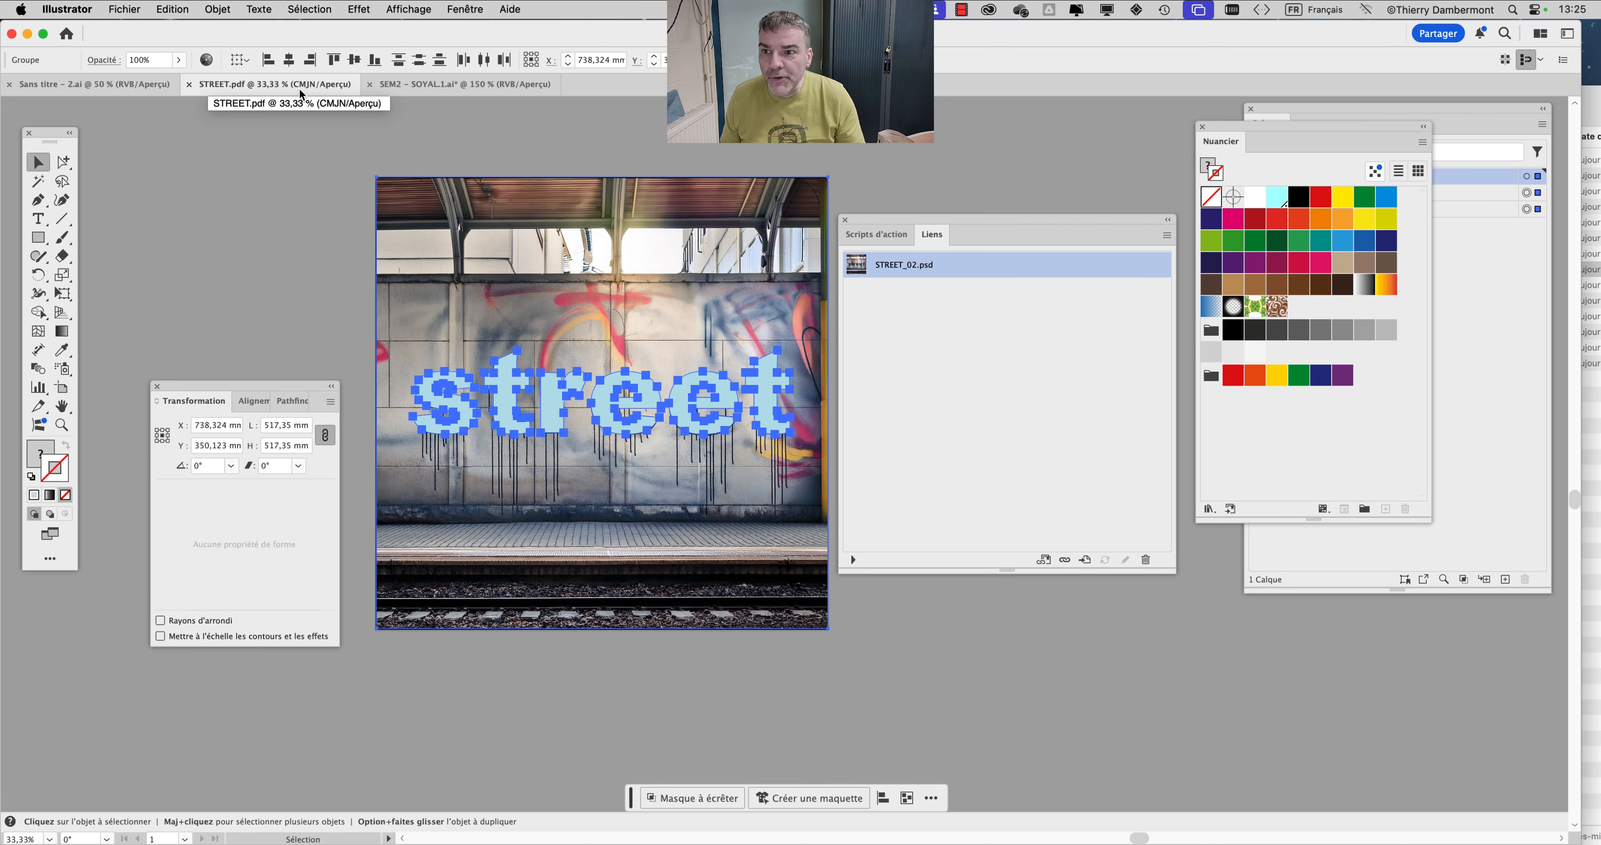
pyautogui.click(124, 9)
pyautogui.moveTo(243, 481)
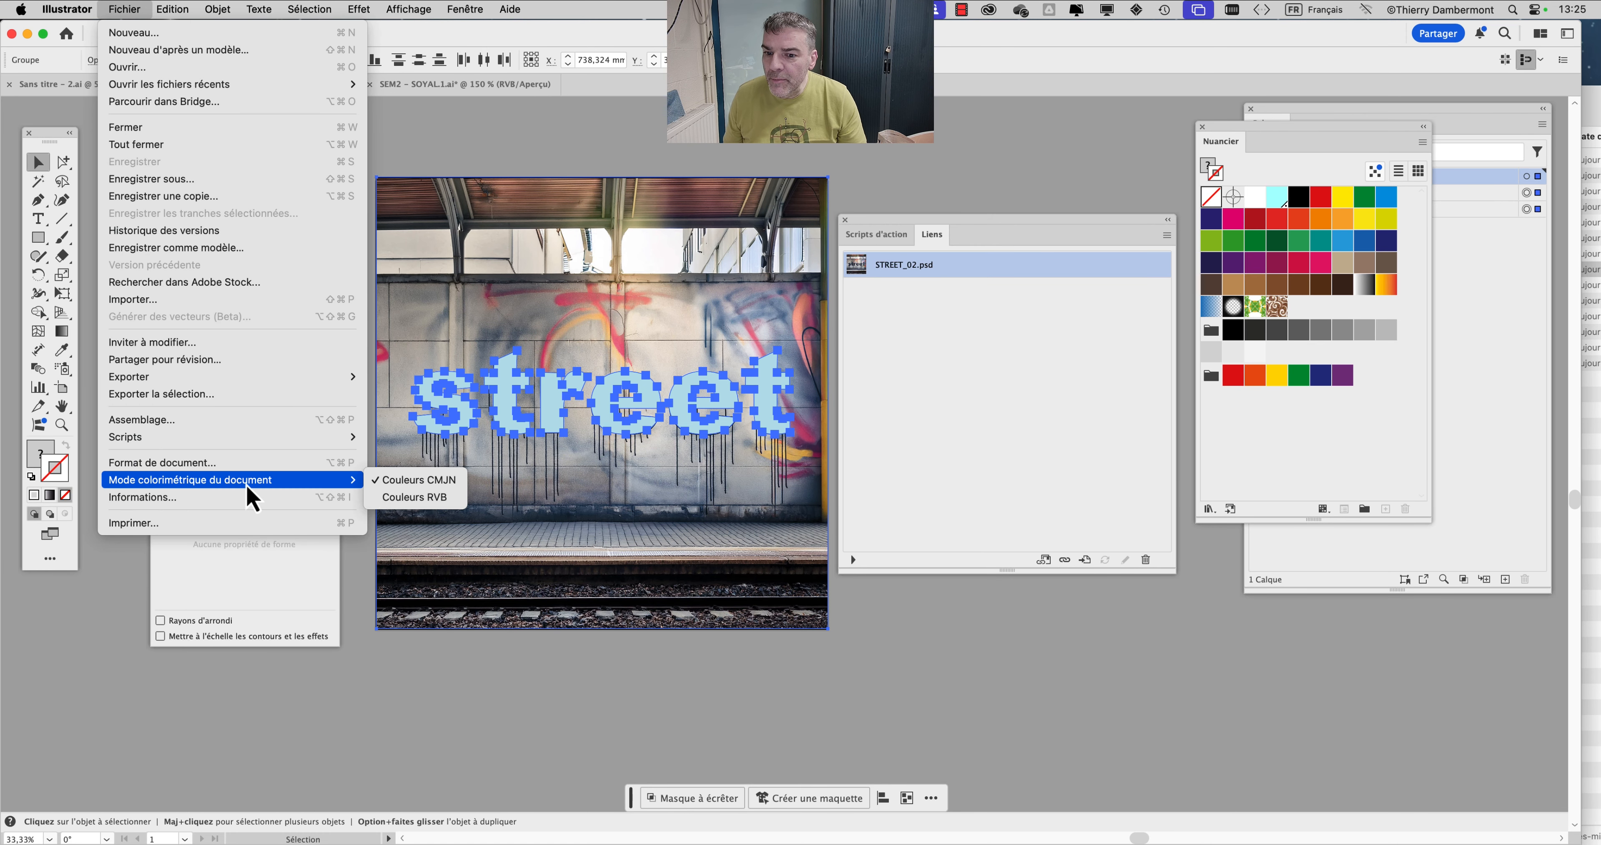
pyautogui.click(434, 500)
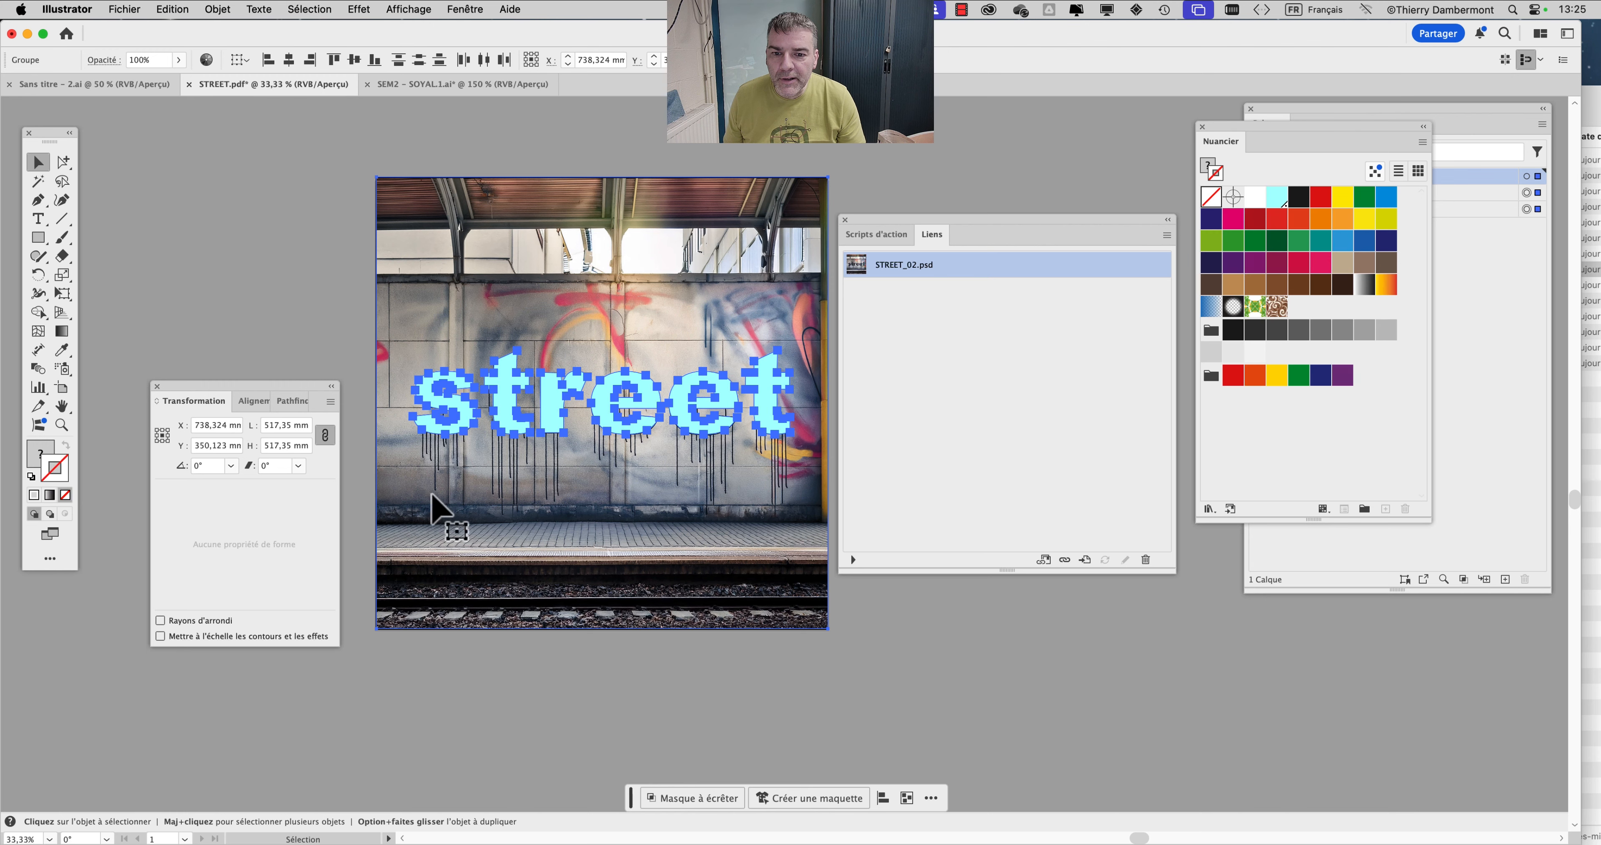
pyautogui.scroll(2, 467, 407)
pyautogui.scroll(1, 467, 407)
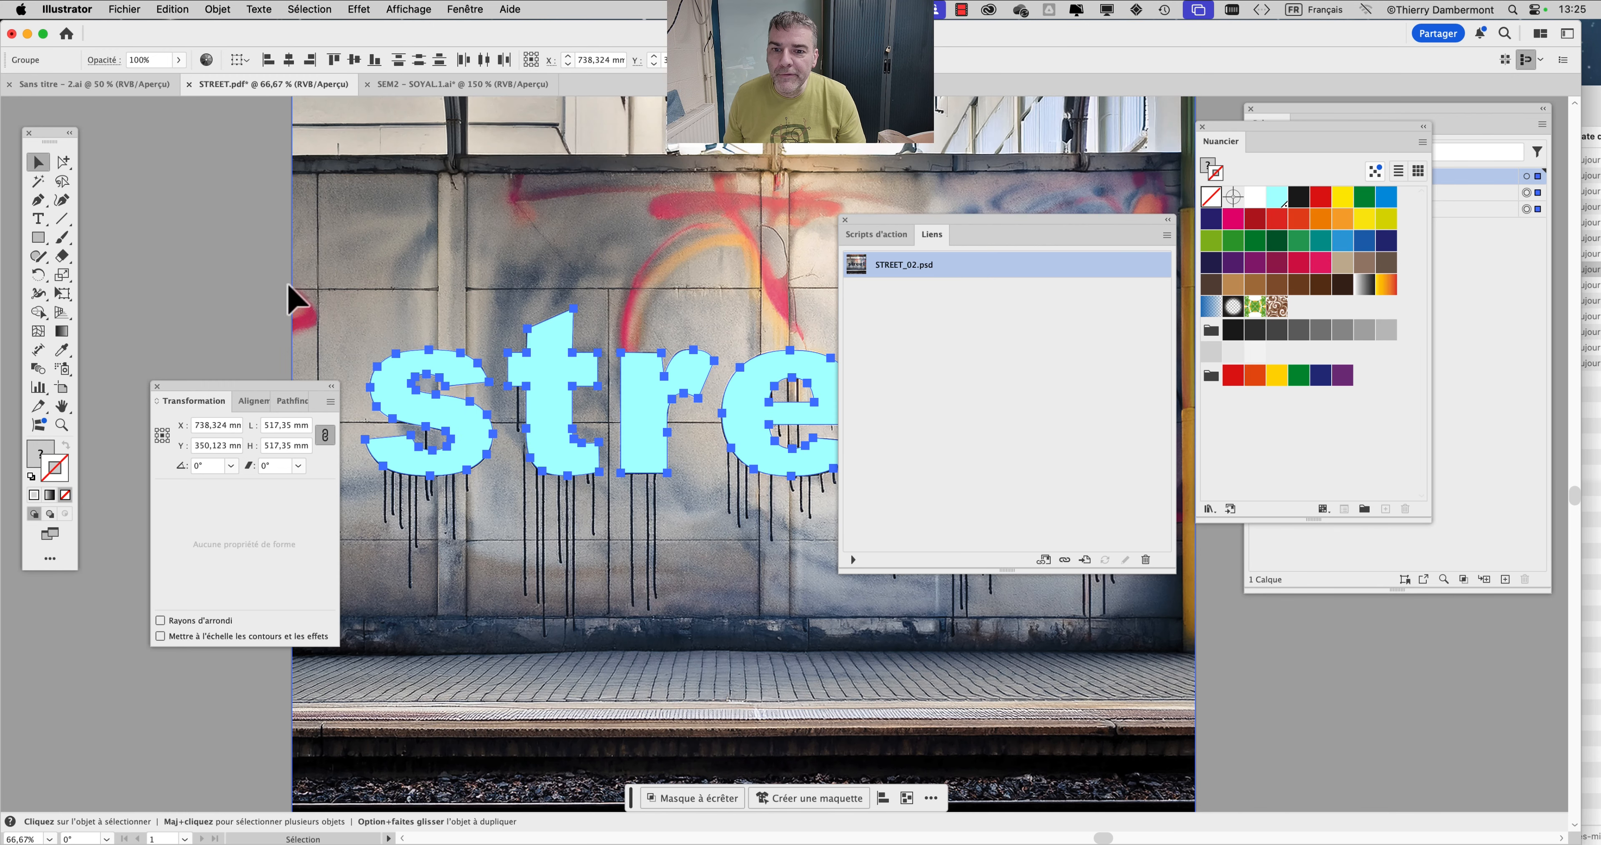
pyautogui.click(180, 236)
pyautogui.scroll(-3, 190, 269)
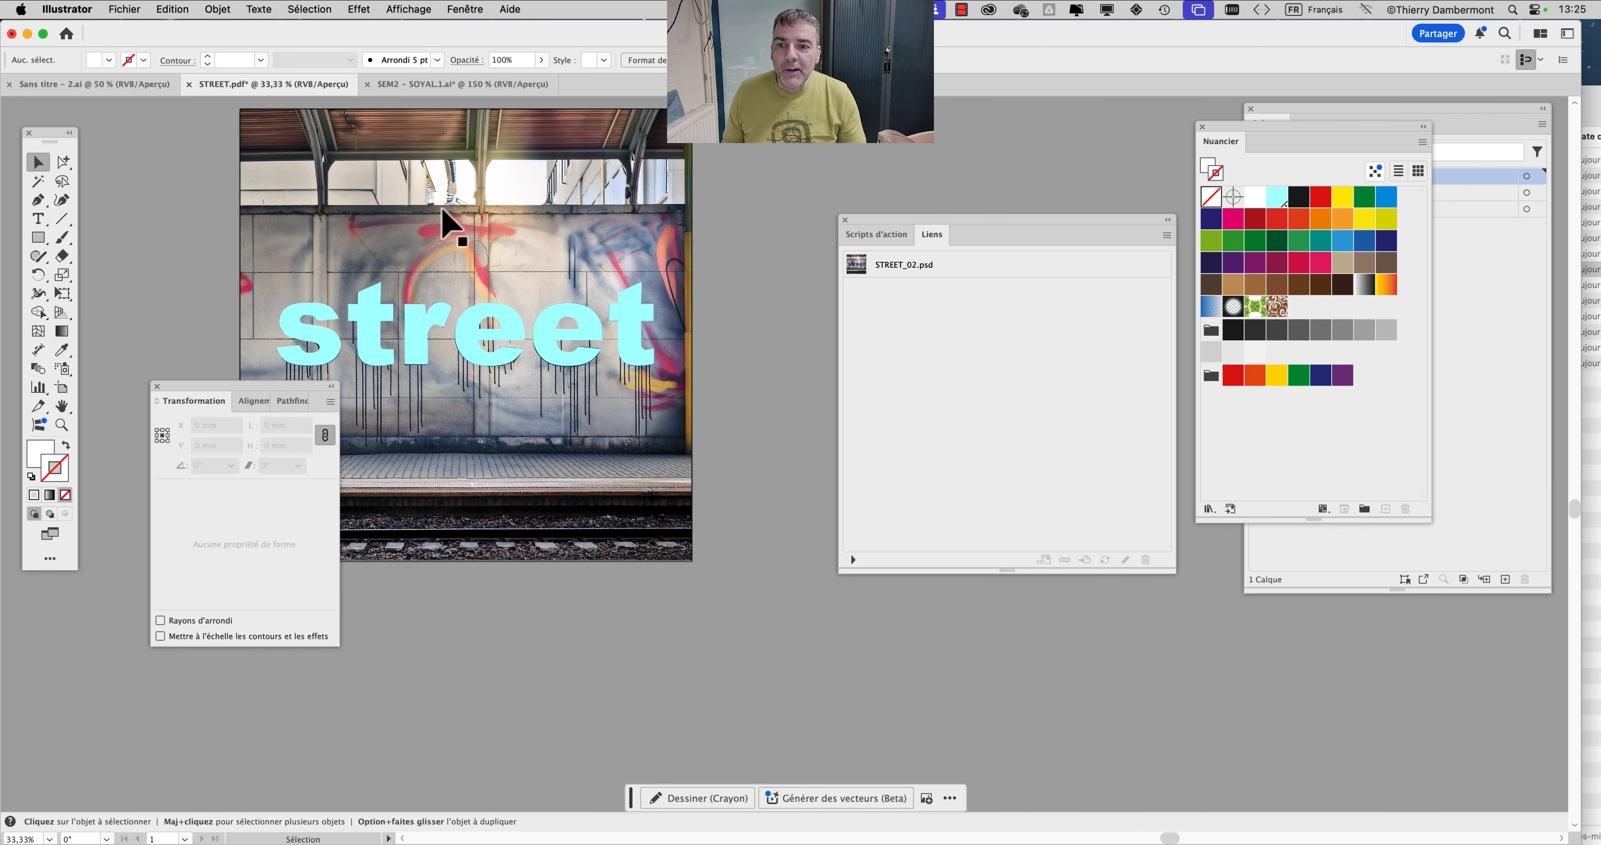
# Step: Select the station background image in STREET.pdf and display its detailed link information
pyautogui.click(441, 208)
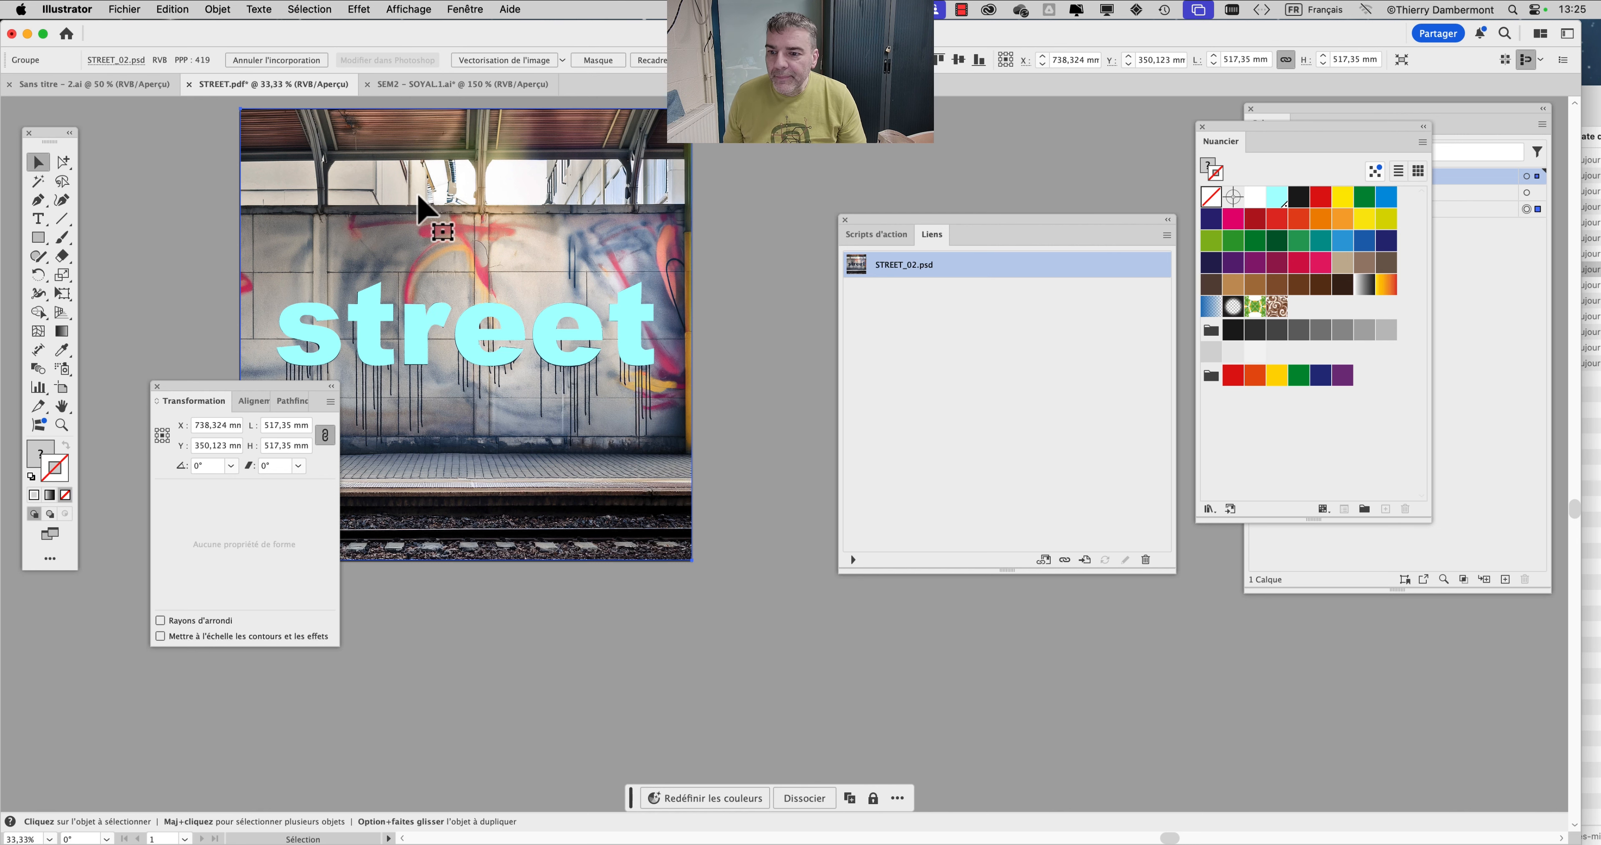
pyautogui.click(465, 9)
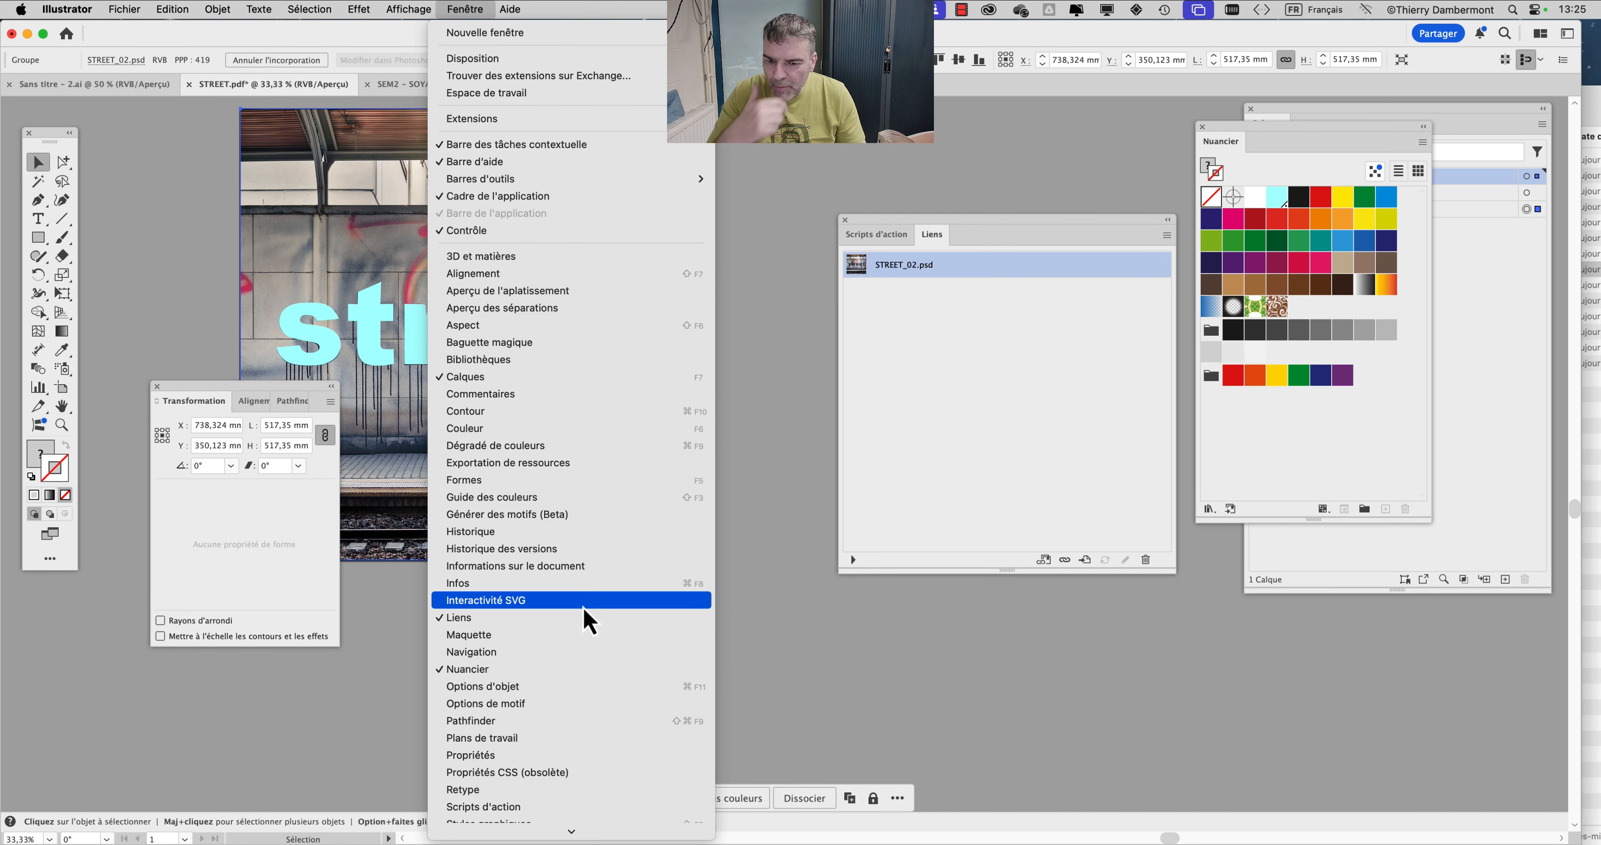
pyautogui.scroll(-2, 566, 733)
pyautogui.scroll(-2, 566, 734)
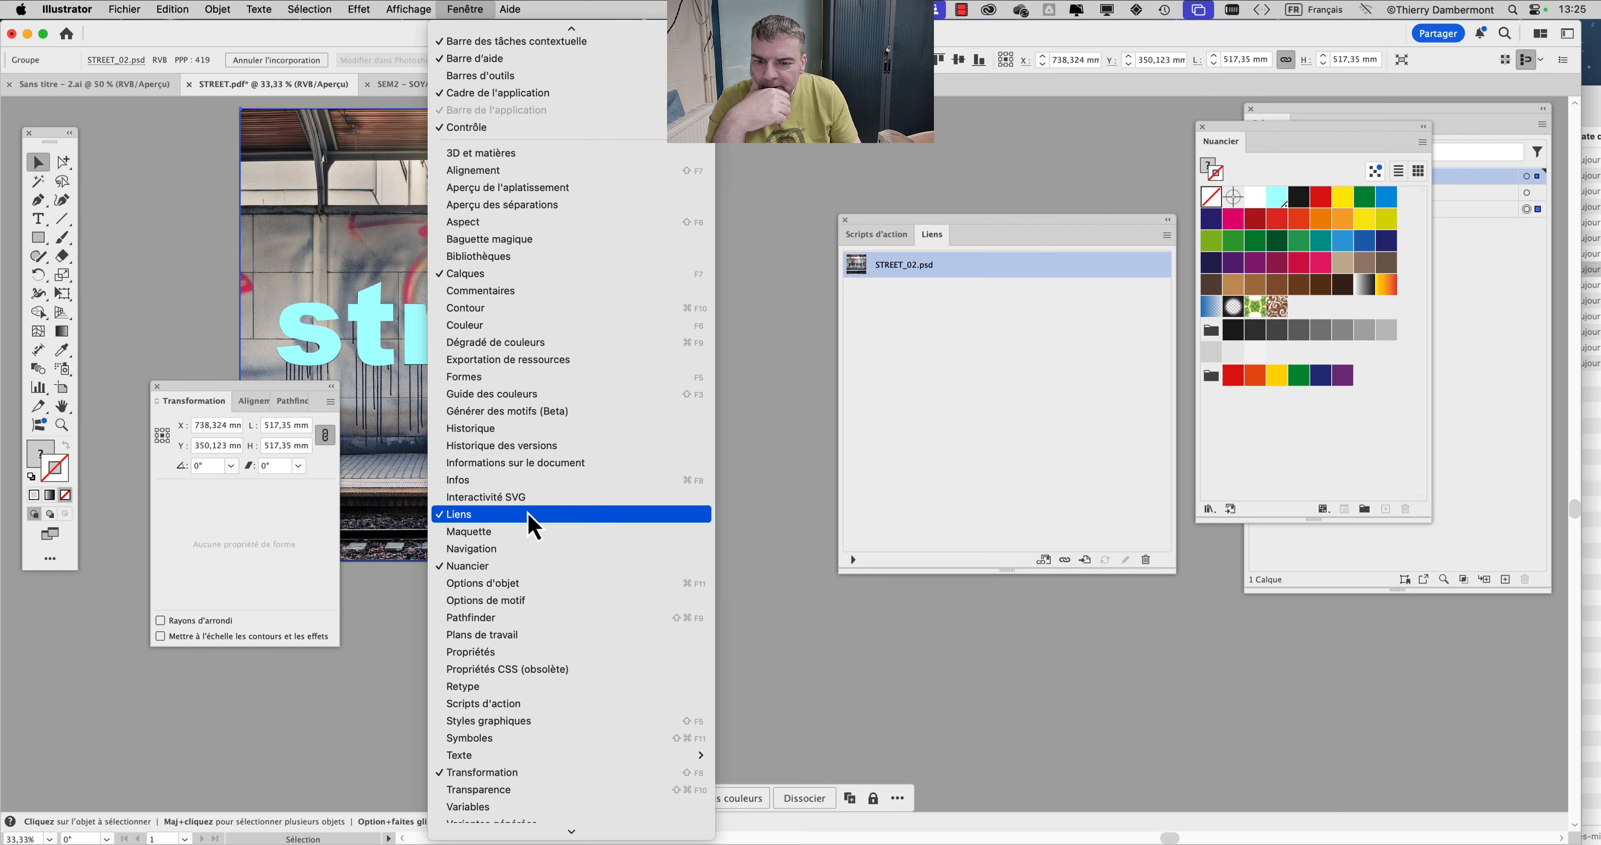
pyautogui.click(527, 514)
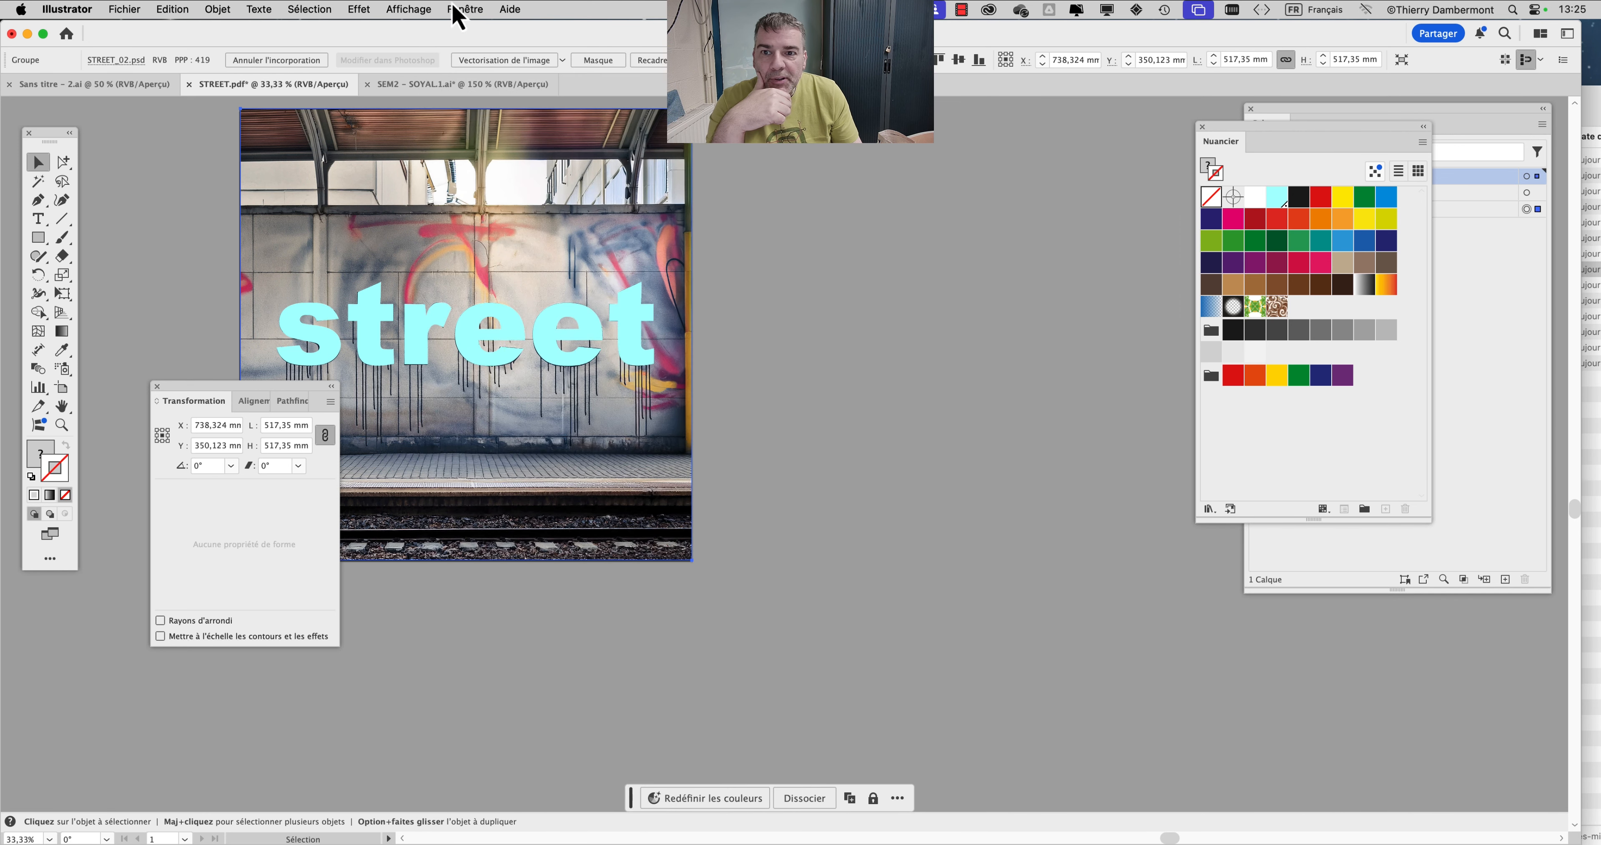
pyautogui.click(457, 16)
pyautogui.click(519, 617)
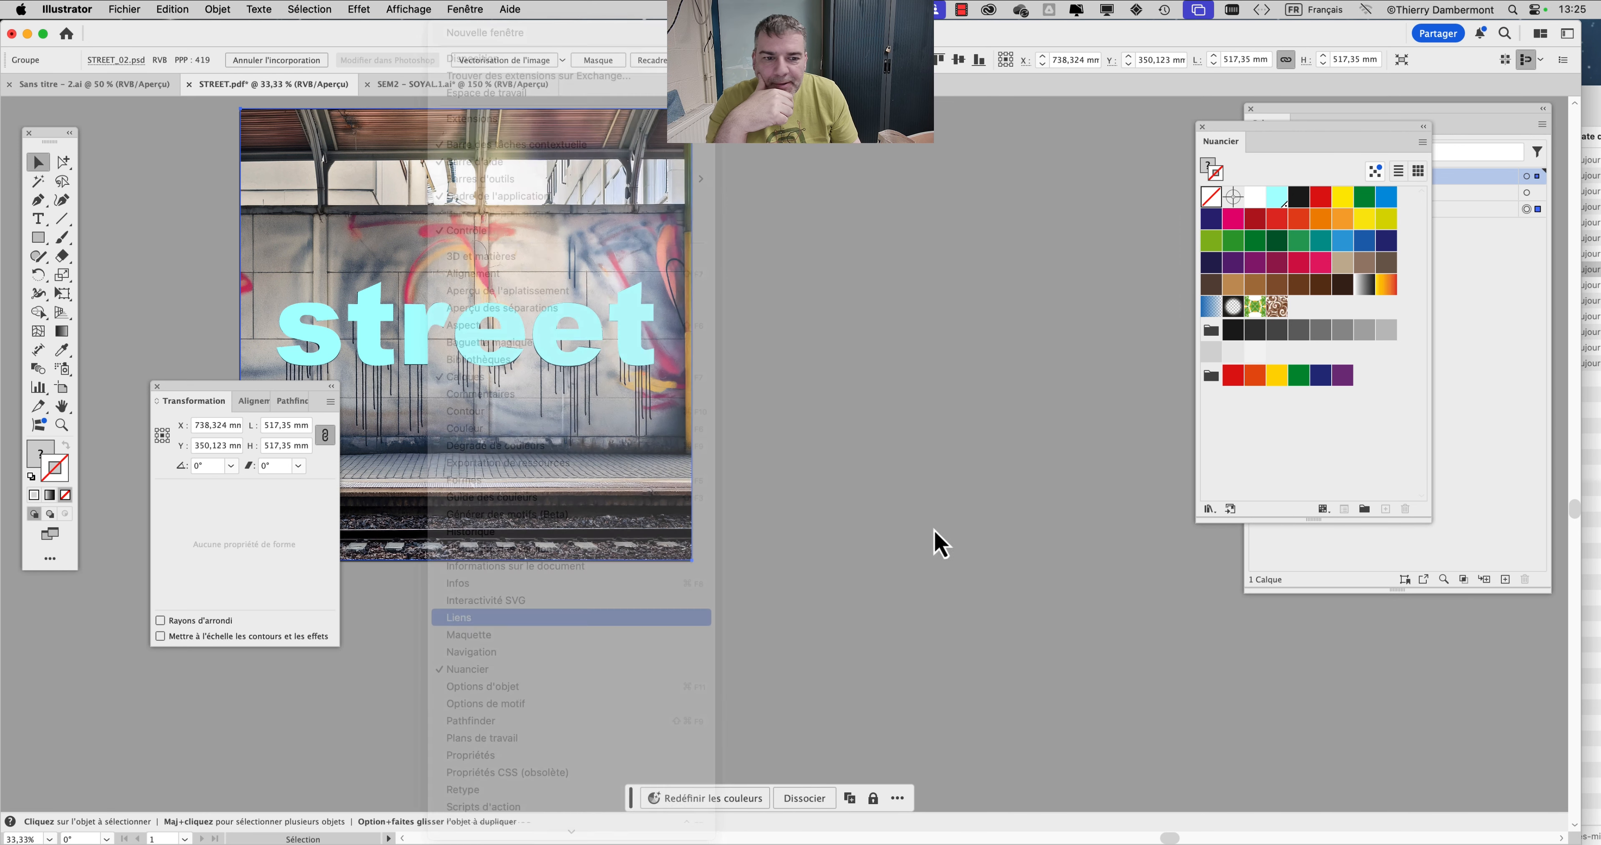
pyautogui.click(853, 559)
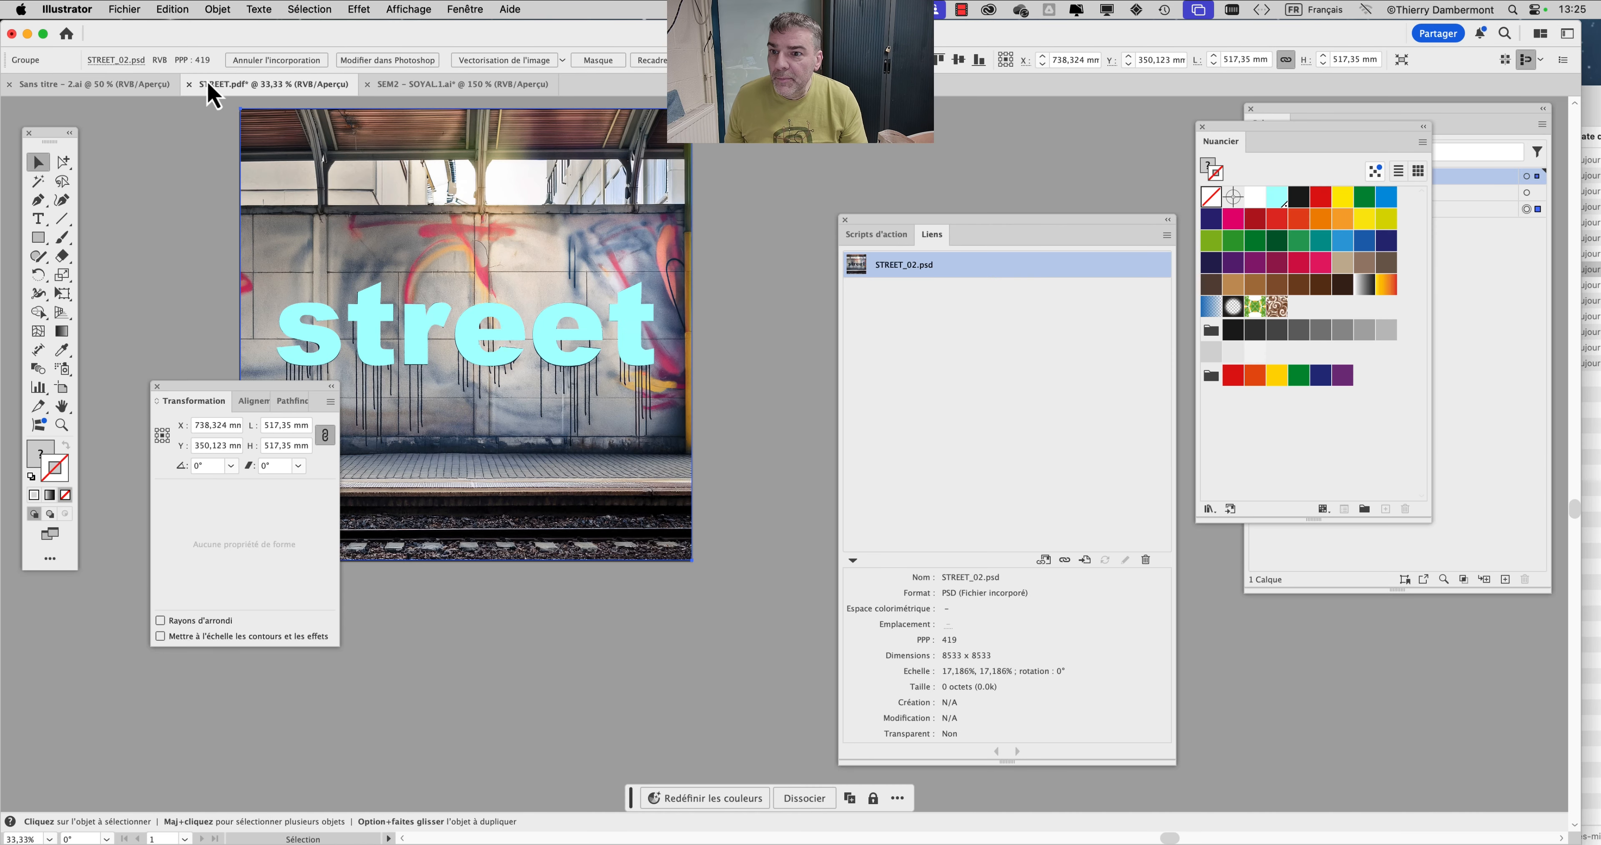
# Step: Reselect the station background with the Direct Selection tool and check the colour space in its link details
pyautogui.click(100, 168)
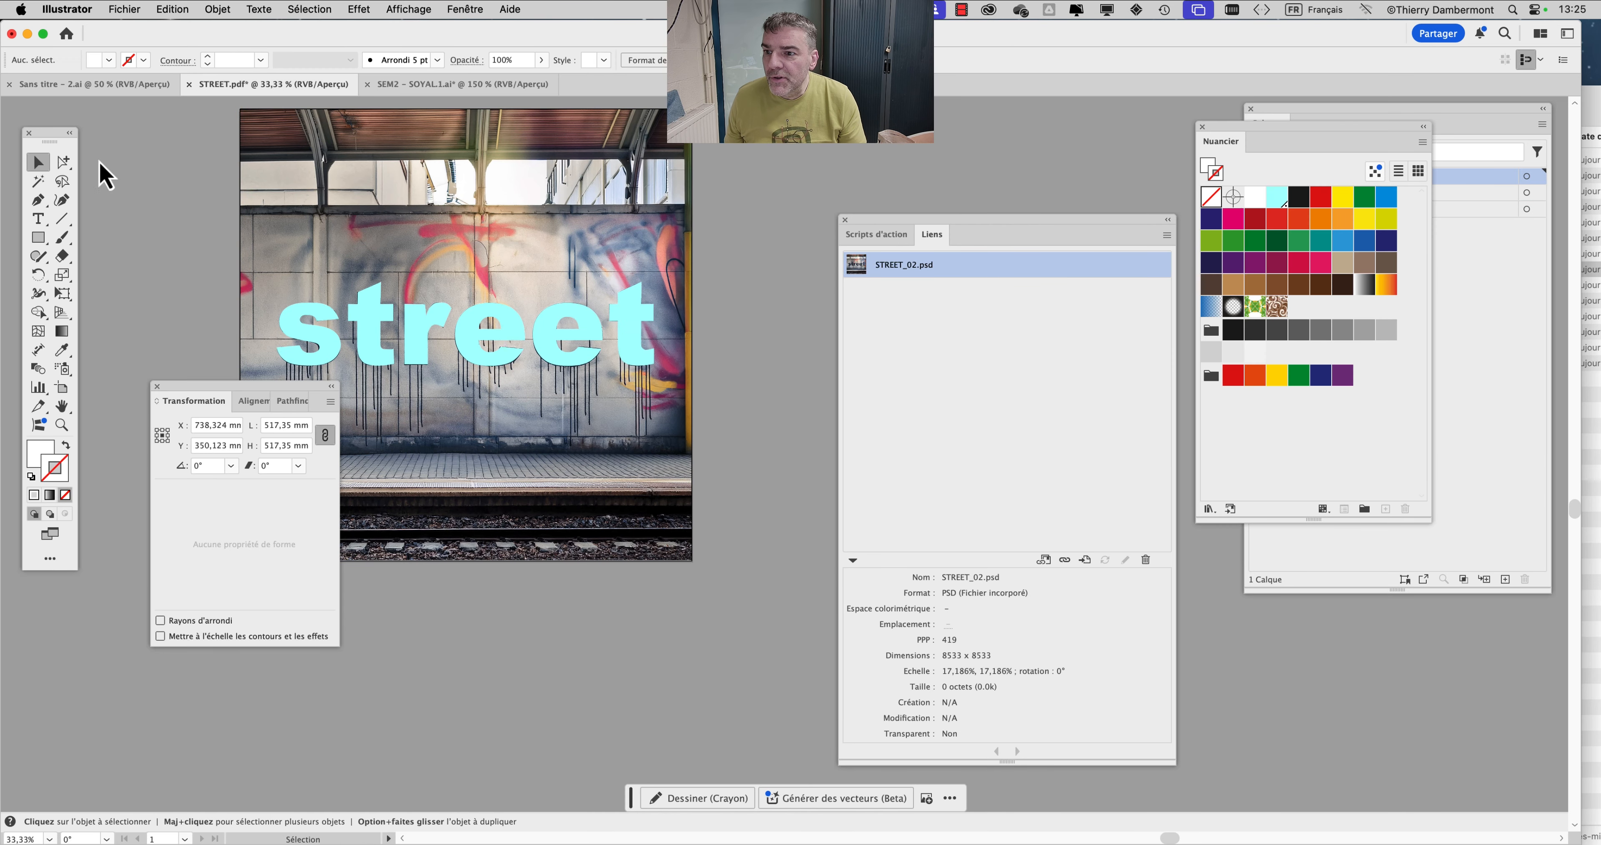
pyautogui.click(61, 163)
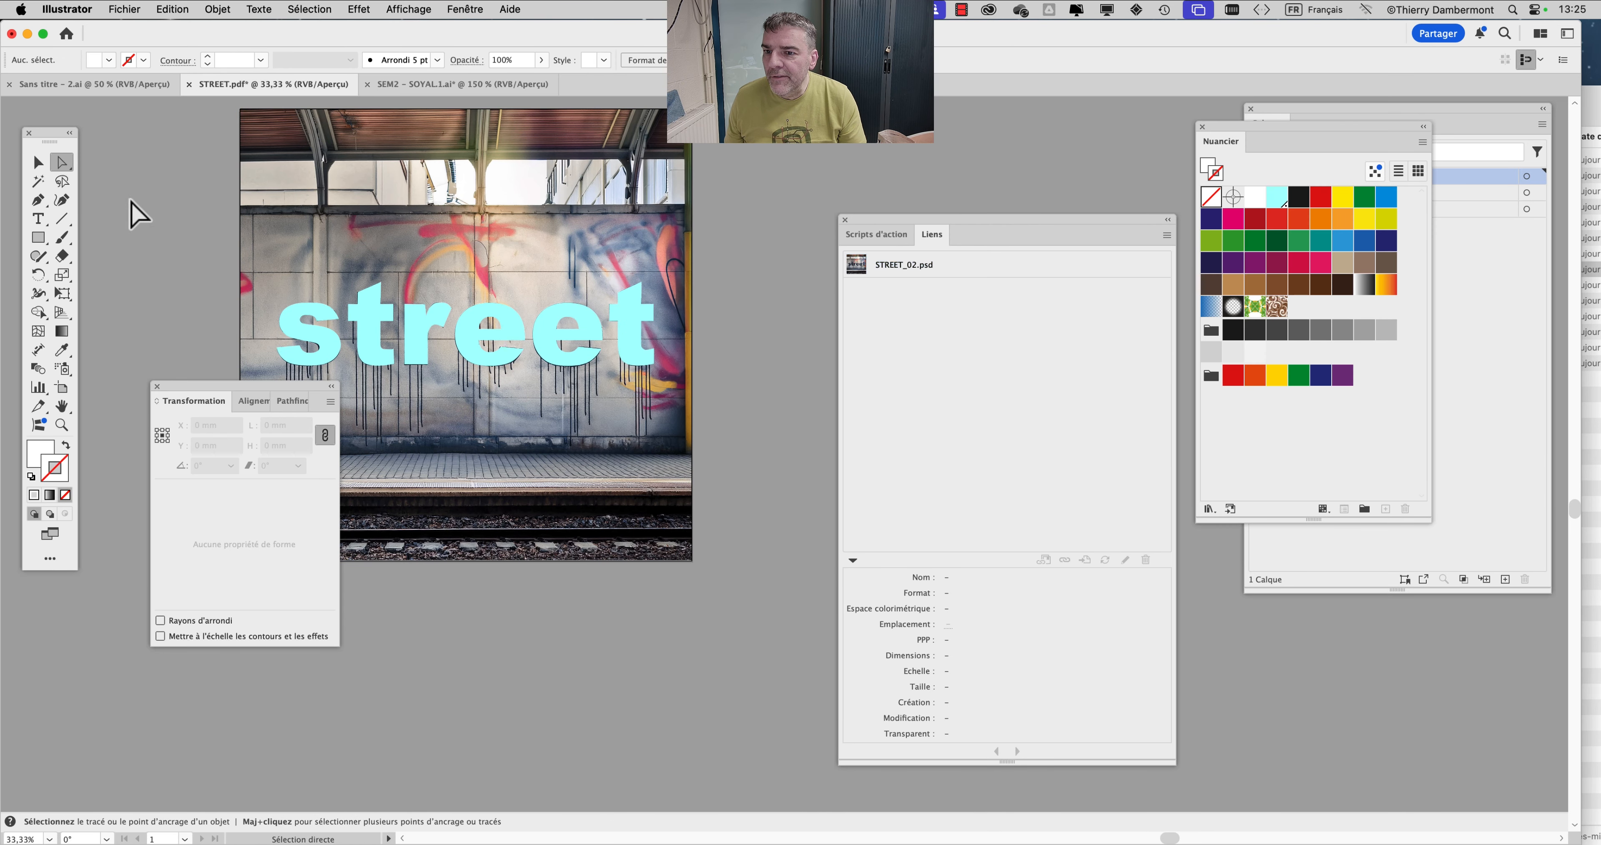
pyautogui.click(317, 176)
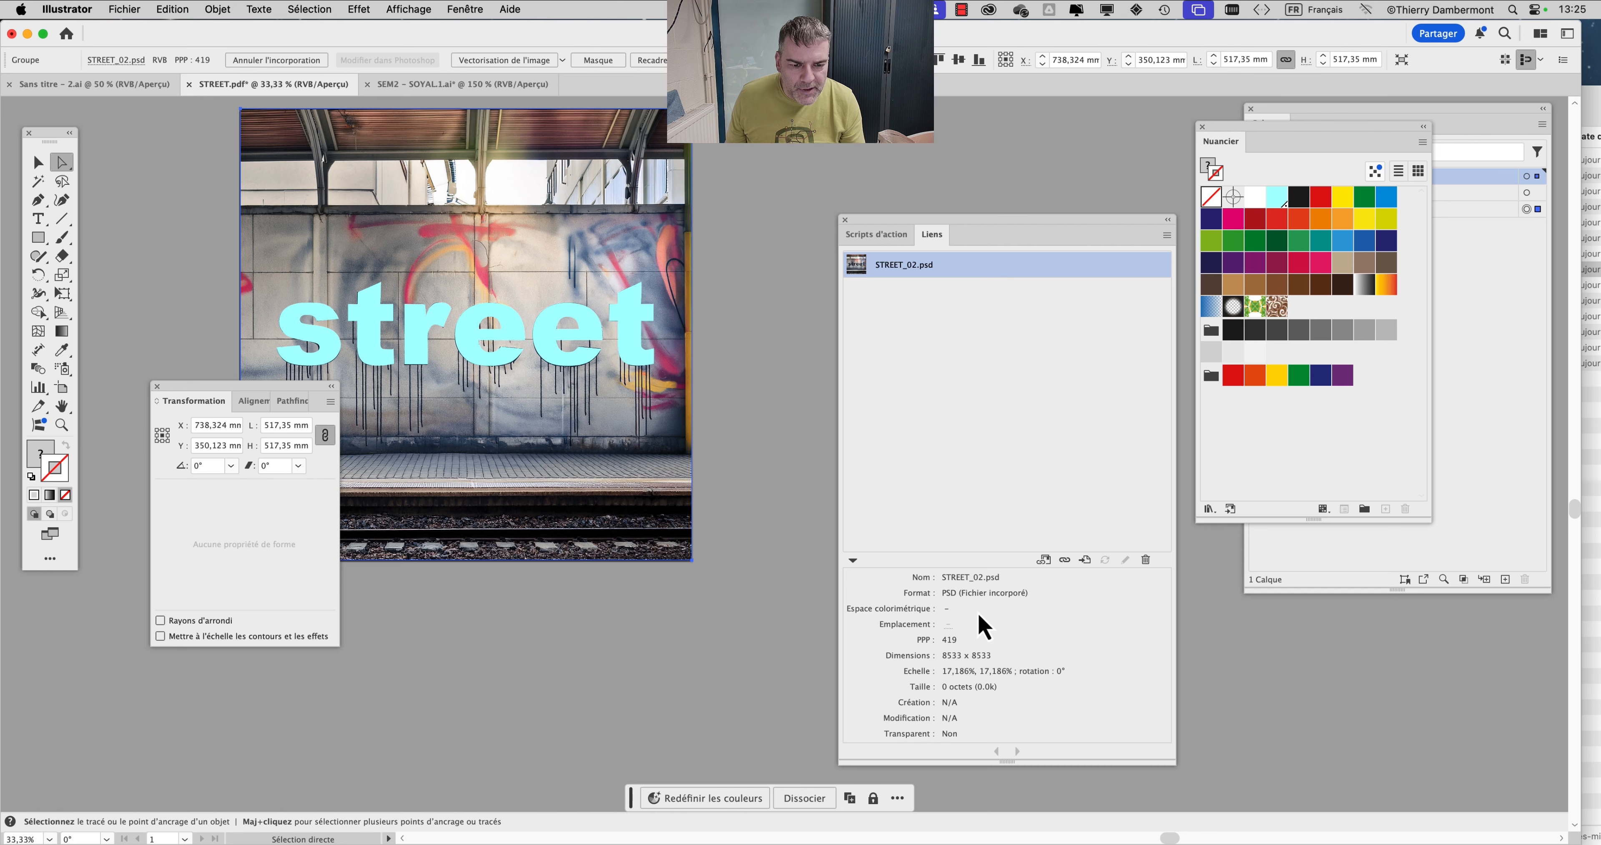
# Step: Return to Sans titre - 2 and move the floating link details and transformation values off the artwork
pyautogui.click(103, 85)
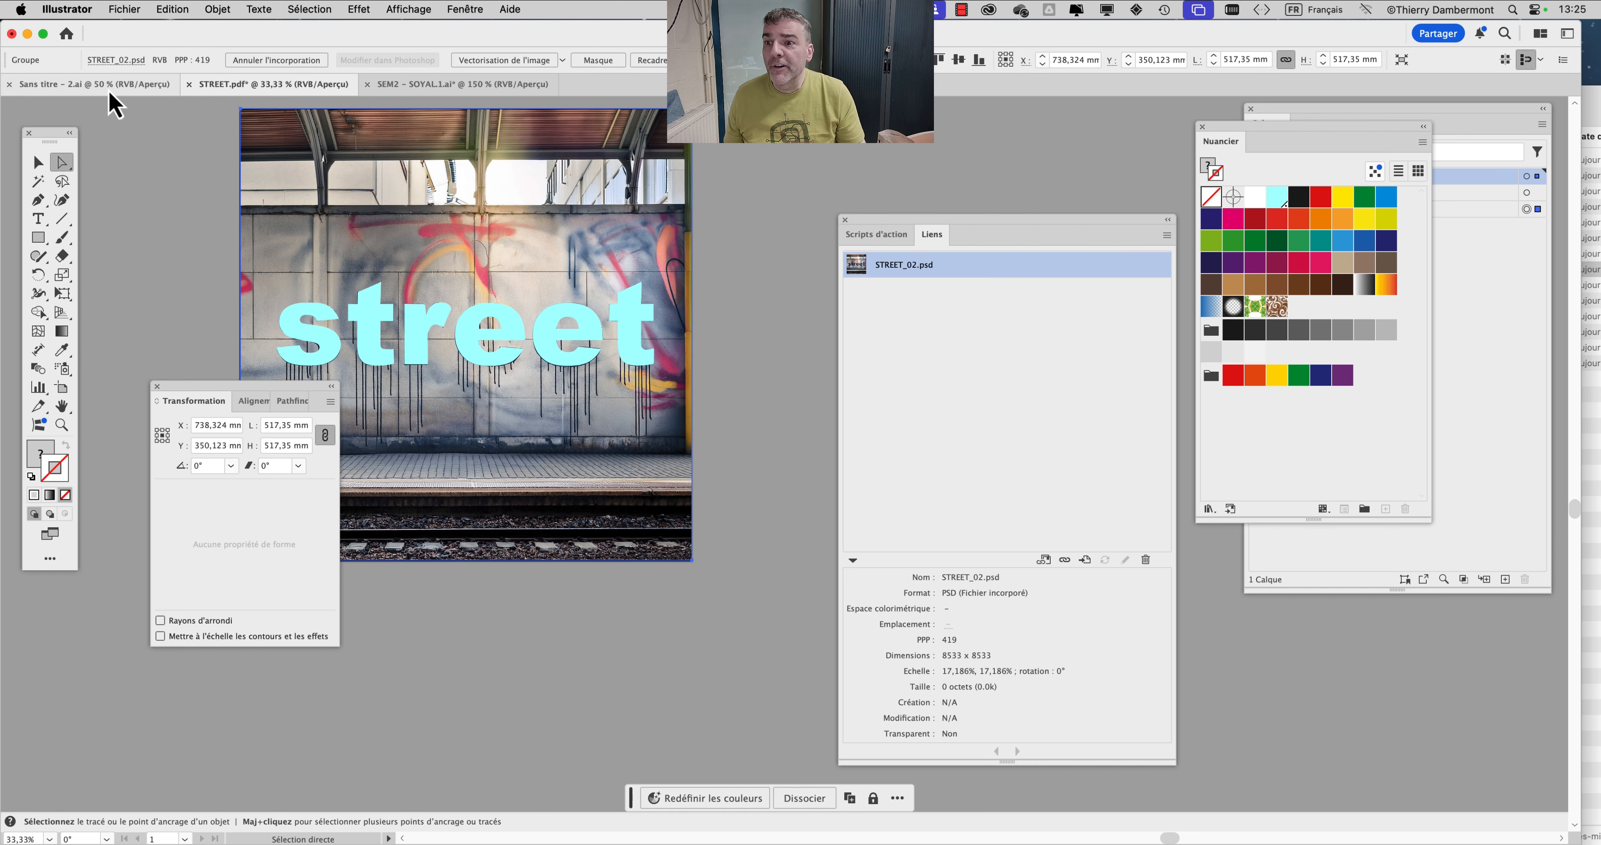
pyautogui.moveTo(901, 233); pyautogui.dragTo(1214, 76)
pyautogui.moveTo(311, 397); pyautogui.dragTo(180, 620)
# Step: Switch to Finder and open TEXTE VERS FIREFLY_VERNIS_2.ai in Illustrator
pyautogui.press('super+Tab')
pyautogui.click(557, 453)
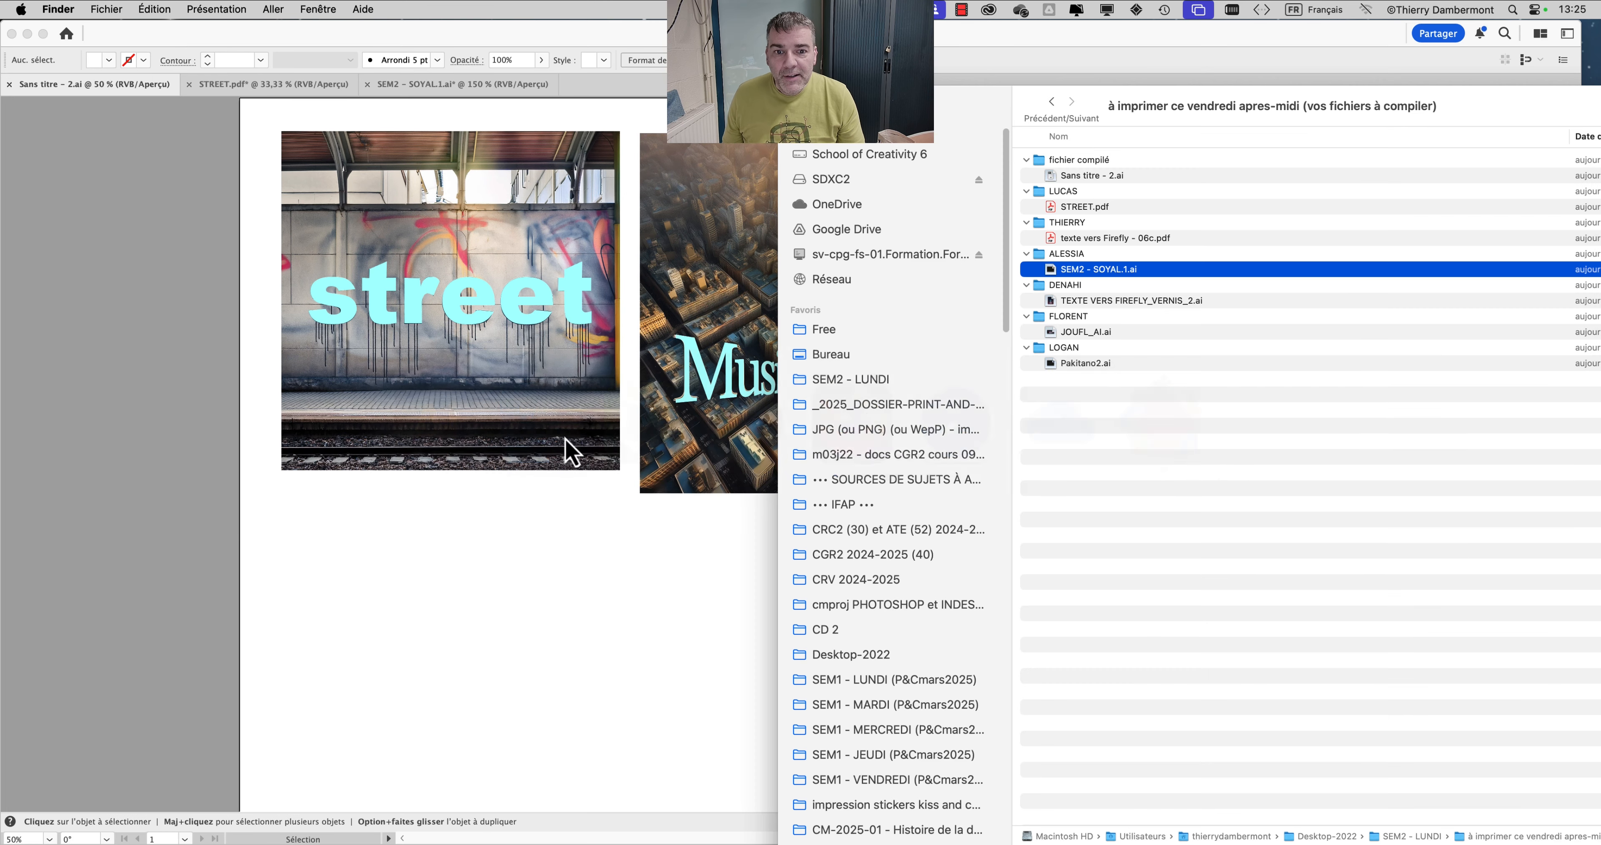
pyautogui.moveTo(1077, 302); pyautogui.dragTo(48, 388)
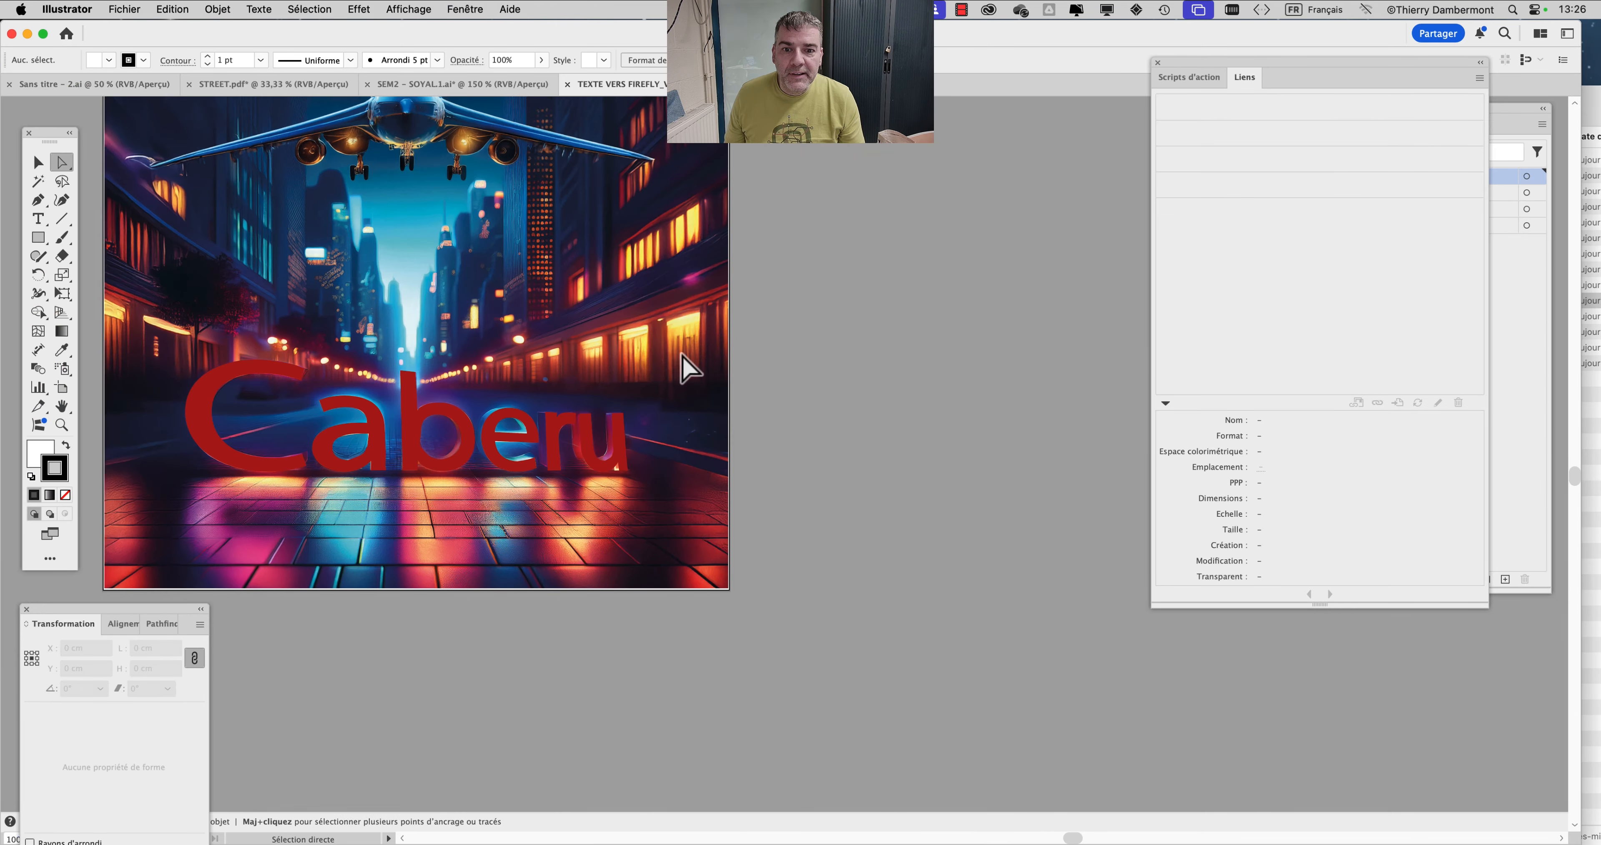
pyautogui.scroll(5, 794, 400)
pyautogui.hscroll(-2, 793, 400)
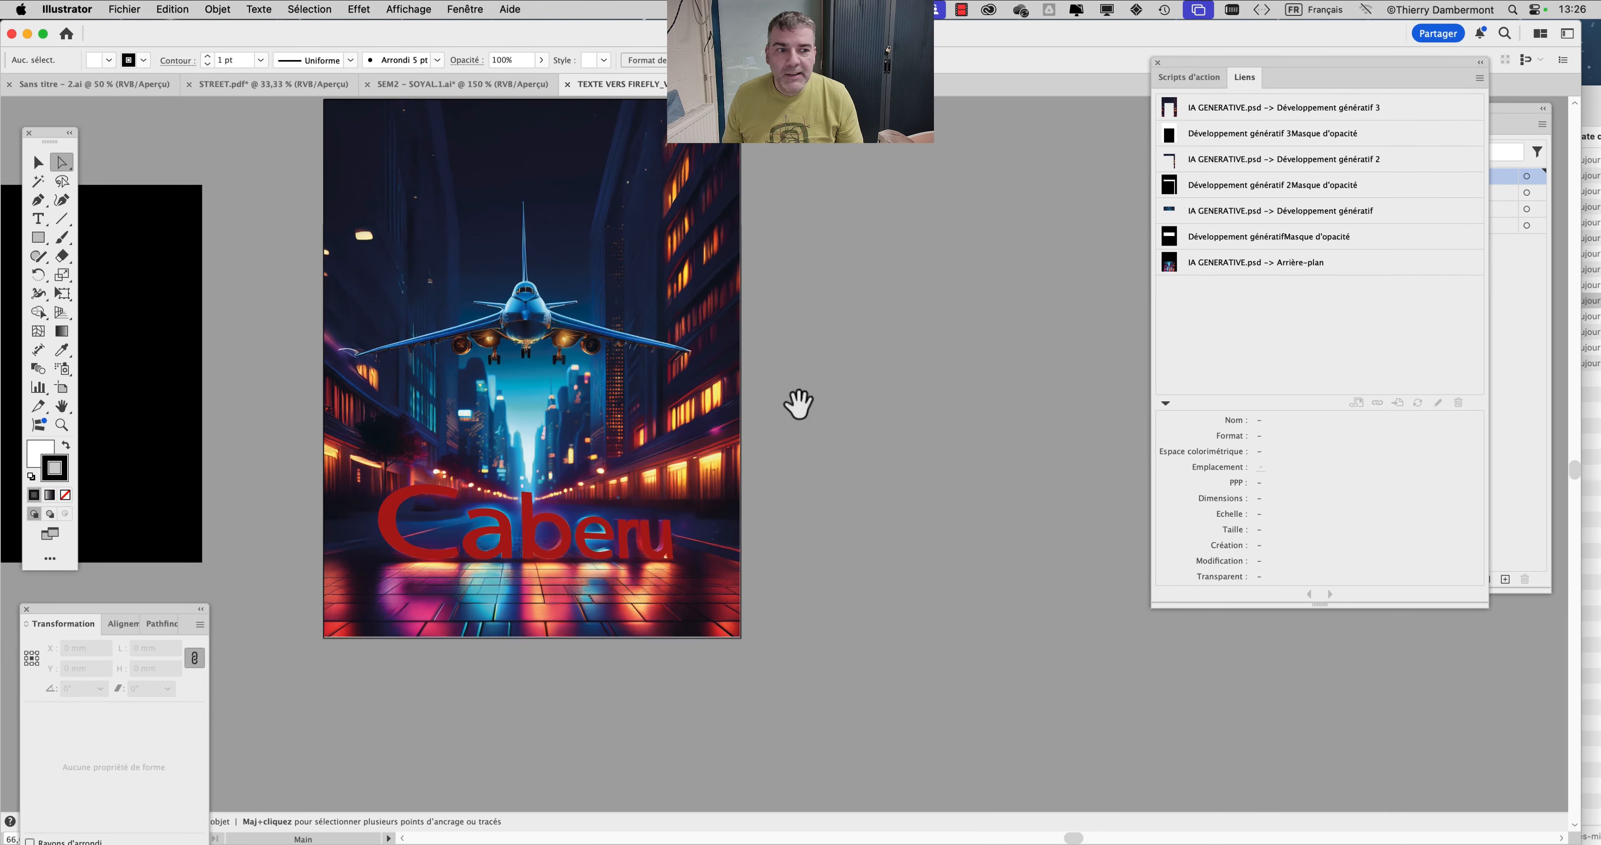
# Step: Select the Caberu lettering group on the jet poster in TEXTE VERS FIREFLY_VERNIS_2.ai
pyautogui.click(41, 168)
pyautogui.scroll(-1, 433, 317)
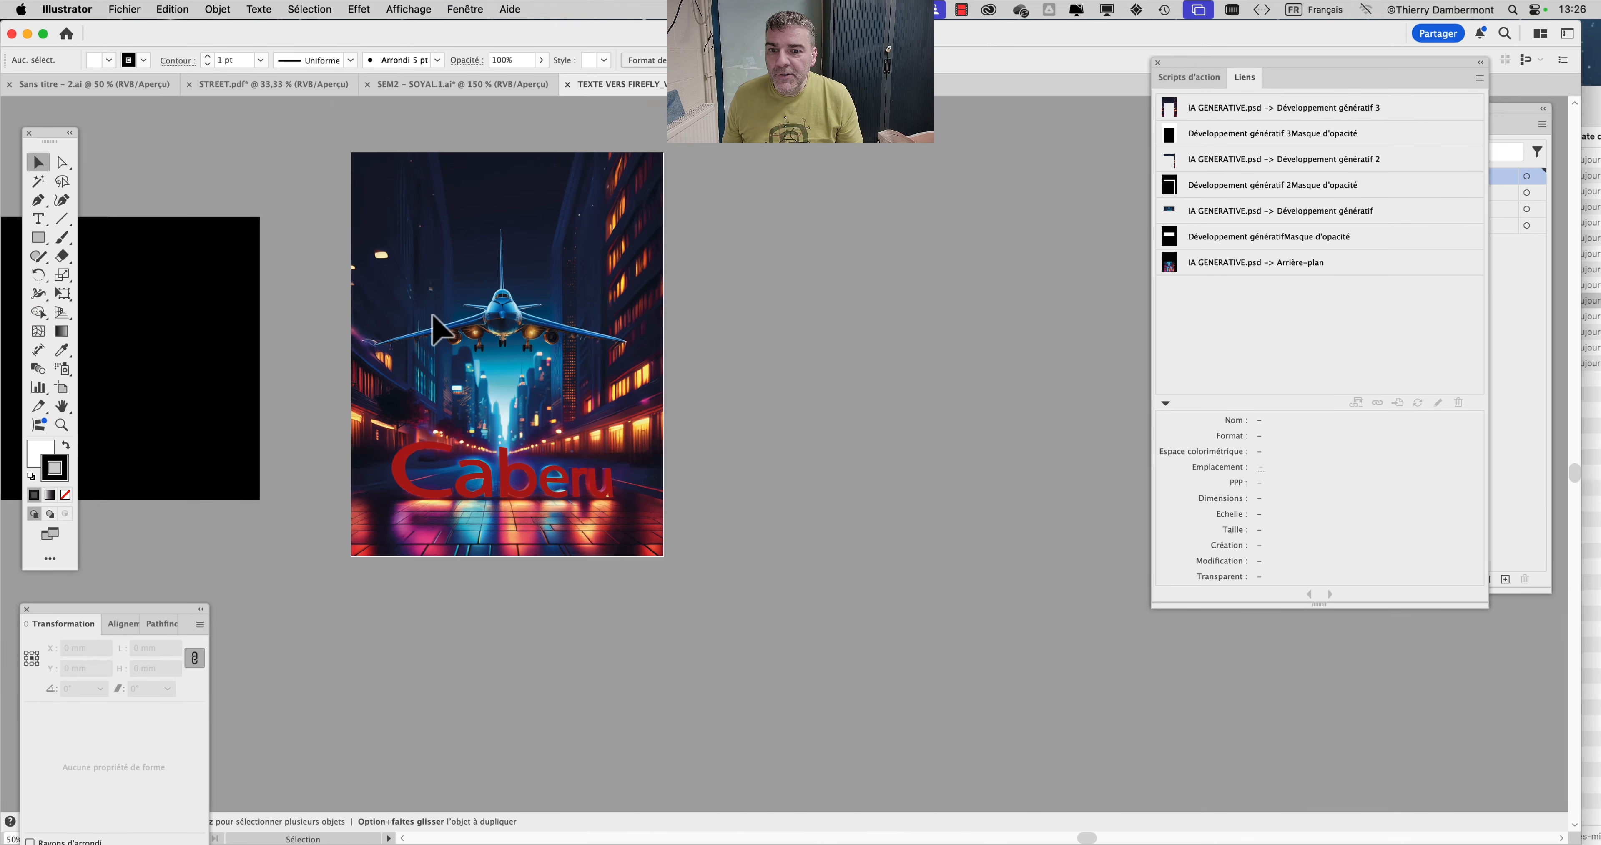
pyautogui.press('super+a')
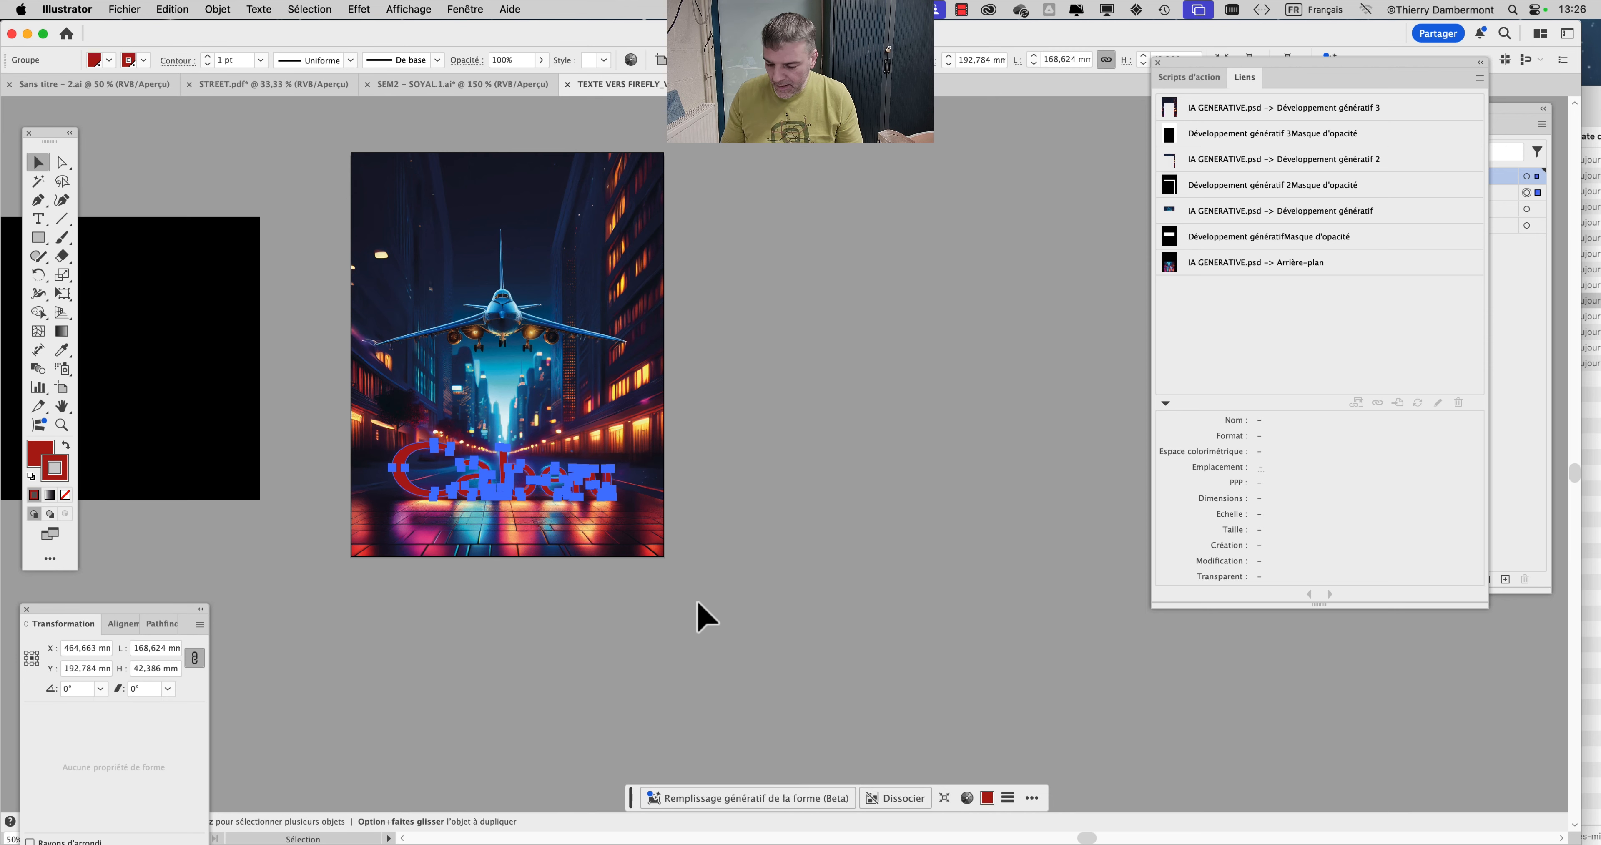
pyautogui.click(99, 86)
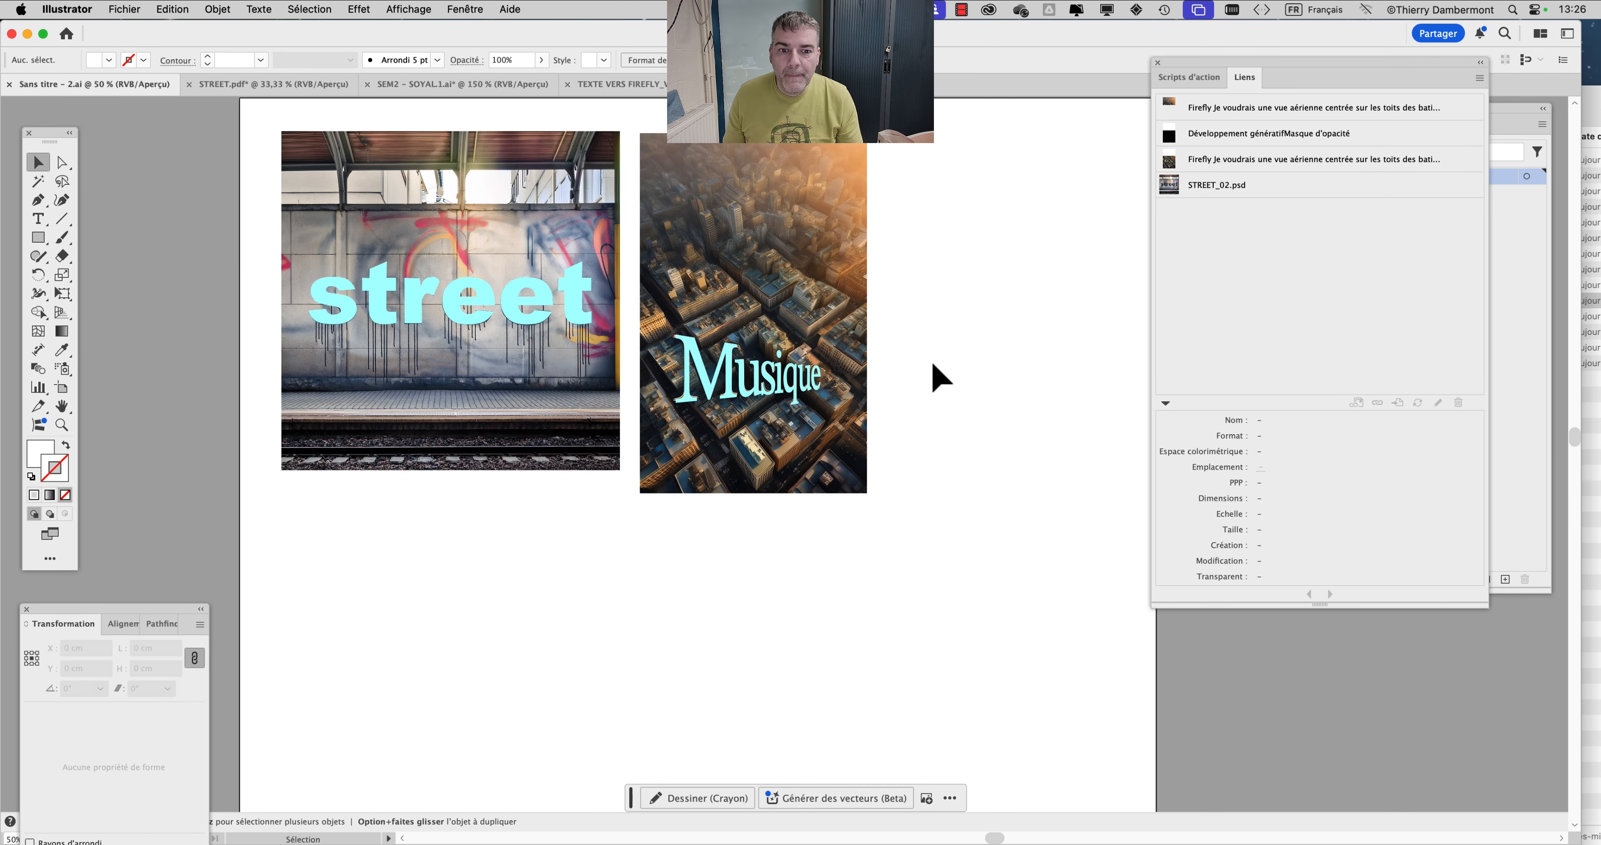
pyautogui.scroll(-1, 628, 615)
pyautogui.scroll(-5, 668, 347)
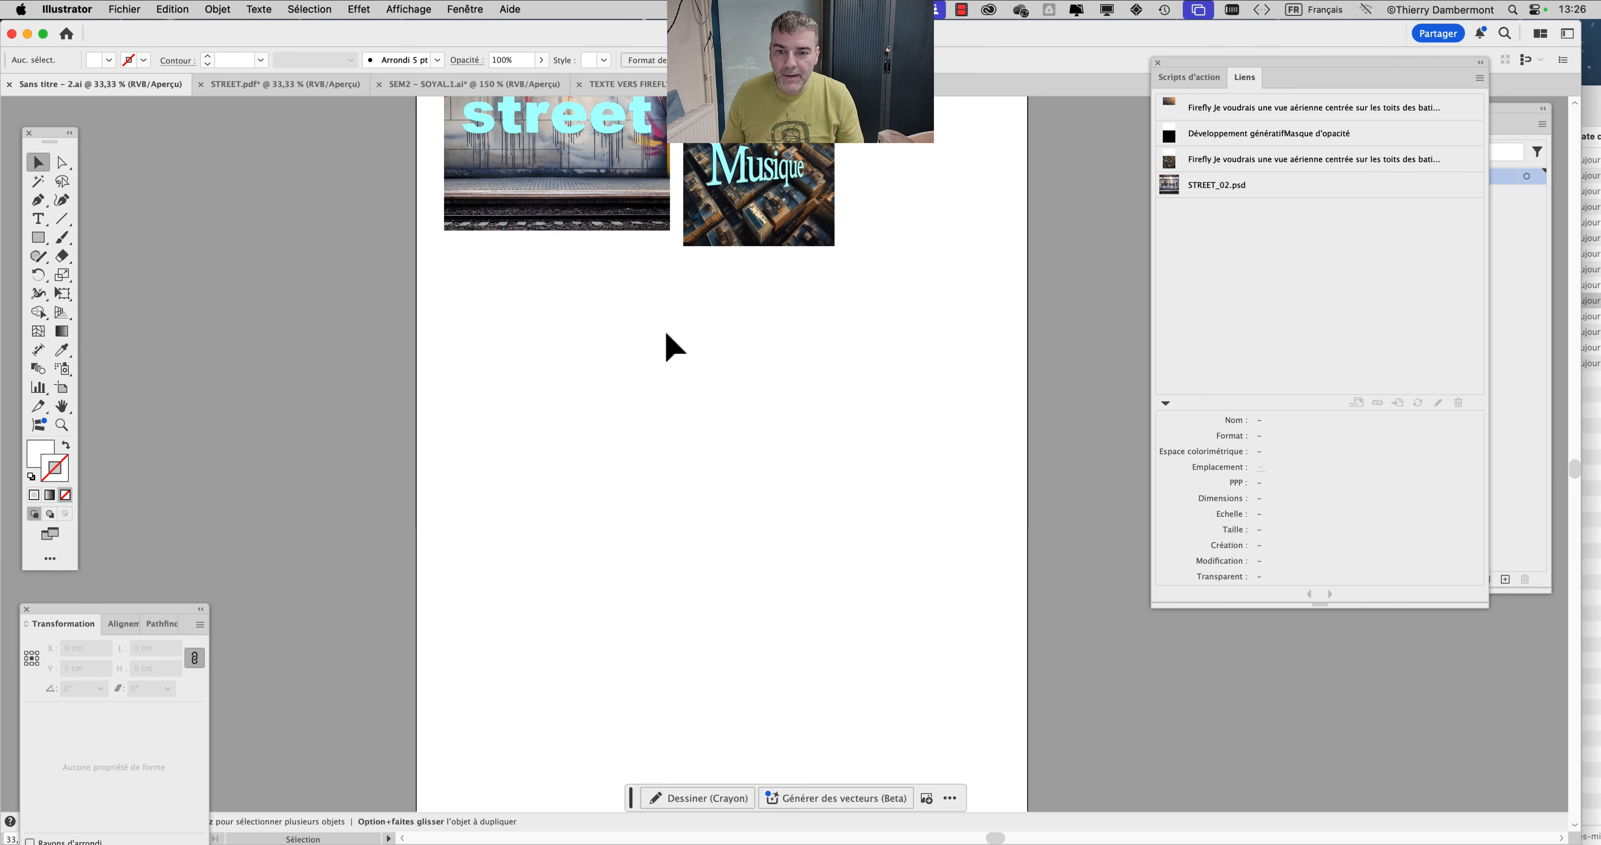
pyautogui.press('super+v')
pyautogui.press('super+z')
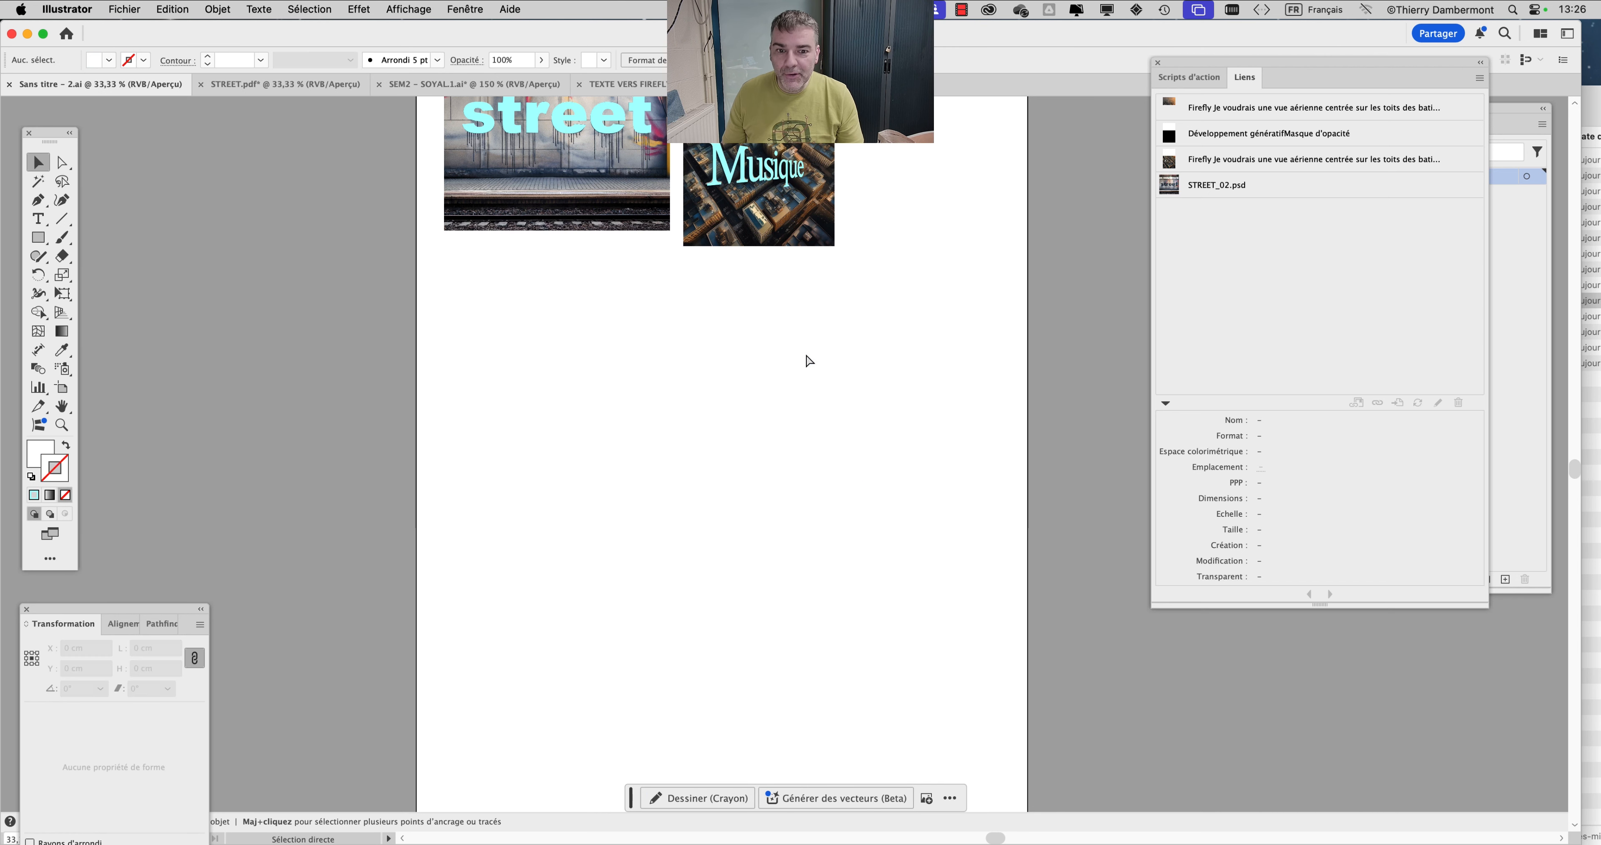
pyautogui.click(304, 86)
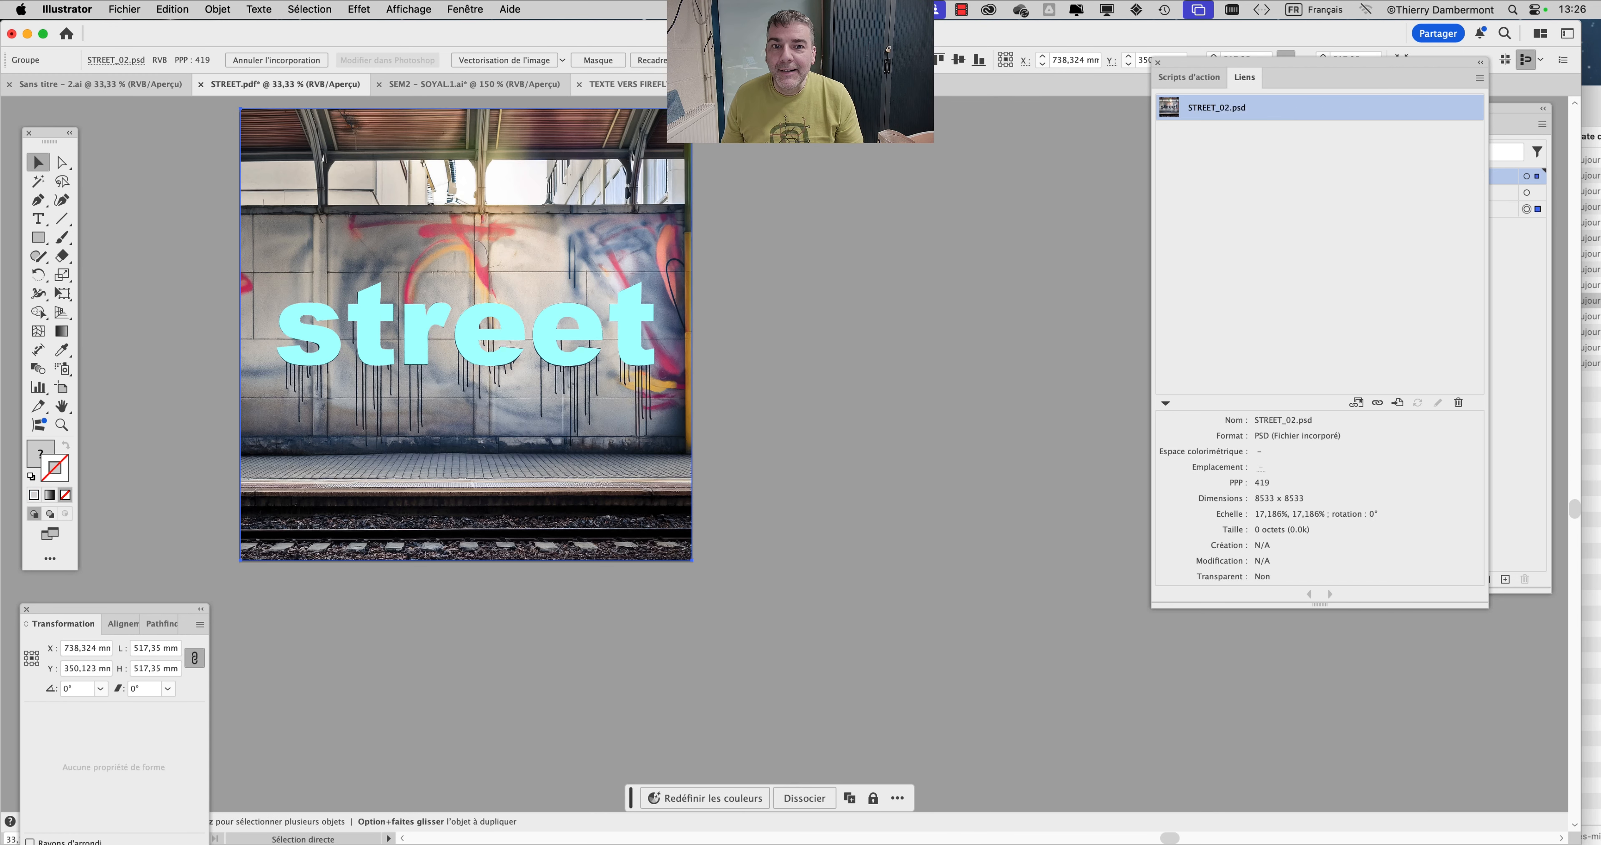
# Step: Copy the IA GENERATIVE.psd image together with its Caberu lettering into Sans titre - 2 and place it below the street group
pyautogui.click(621, 84)
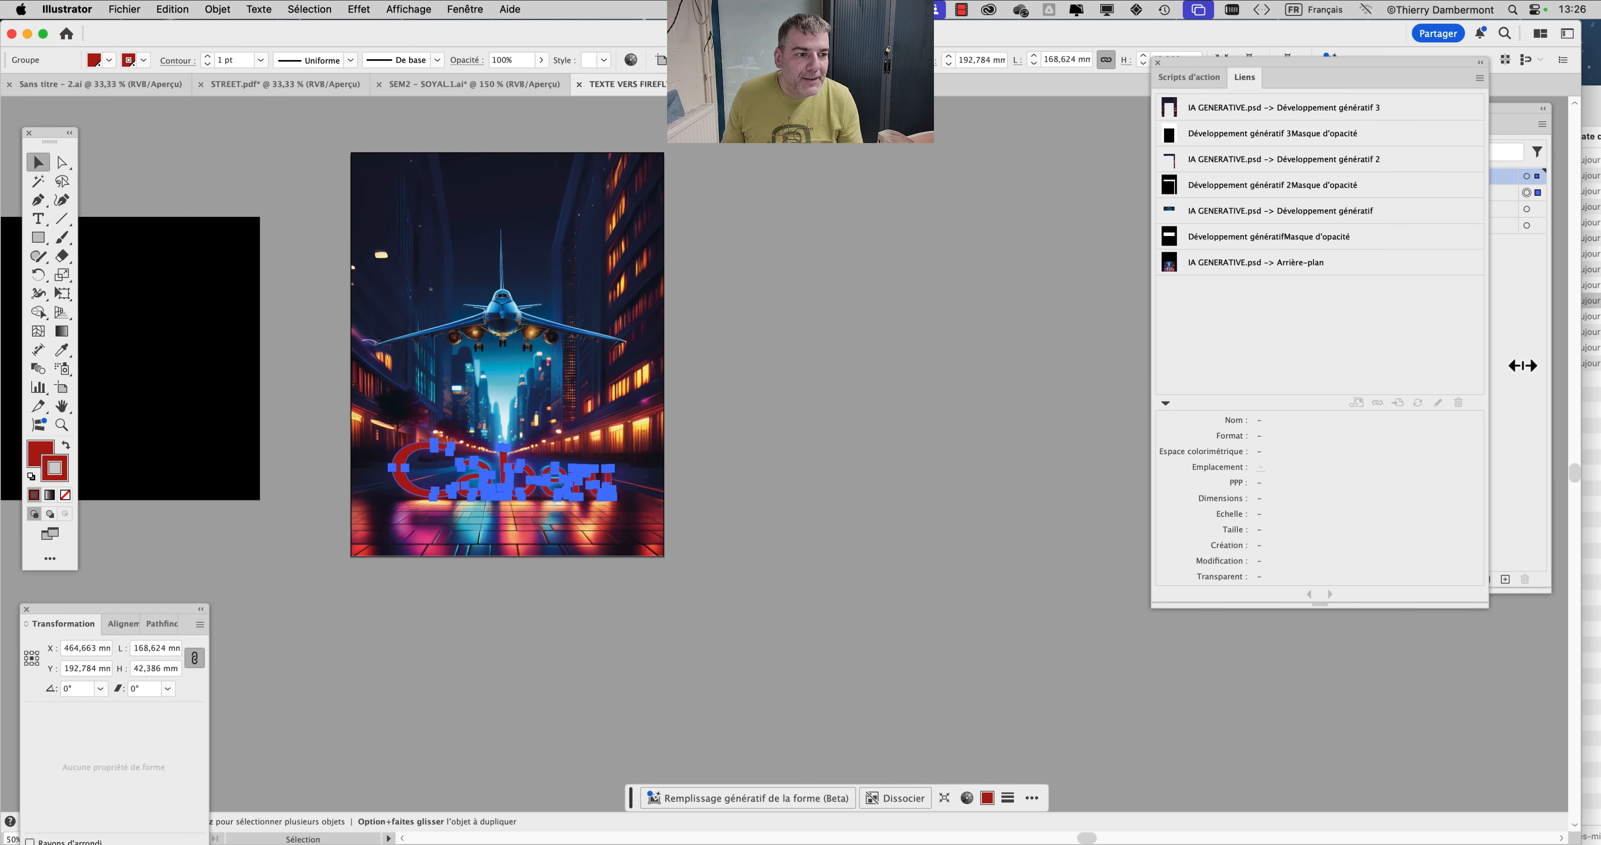
pyautogui.click(1522, 365)
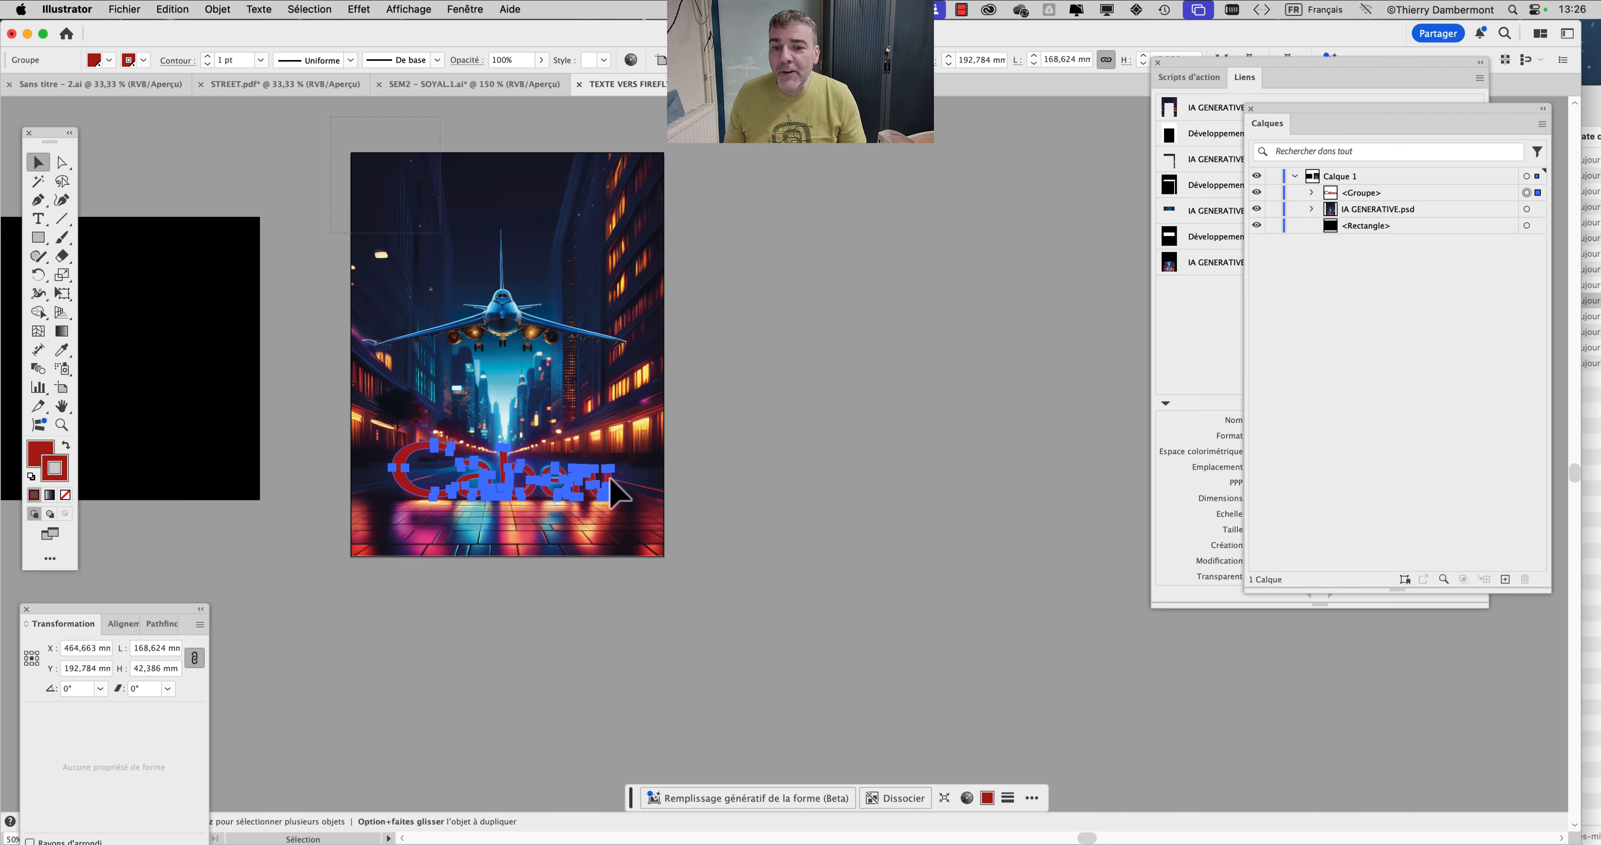
pyautogui.keyDown('shift'); pyautogui.click(617, 493); pyautogui.keyUp('shift')
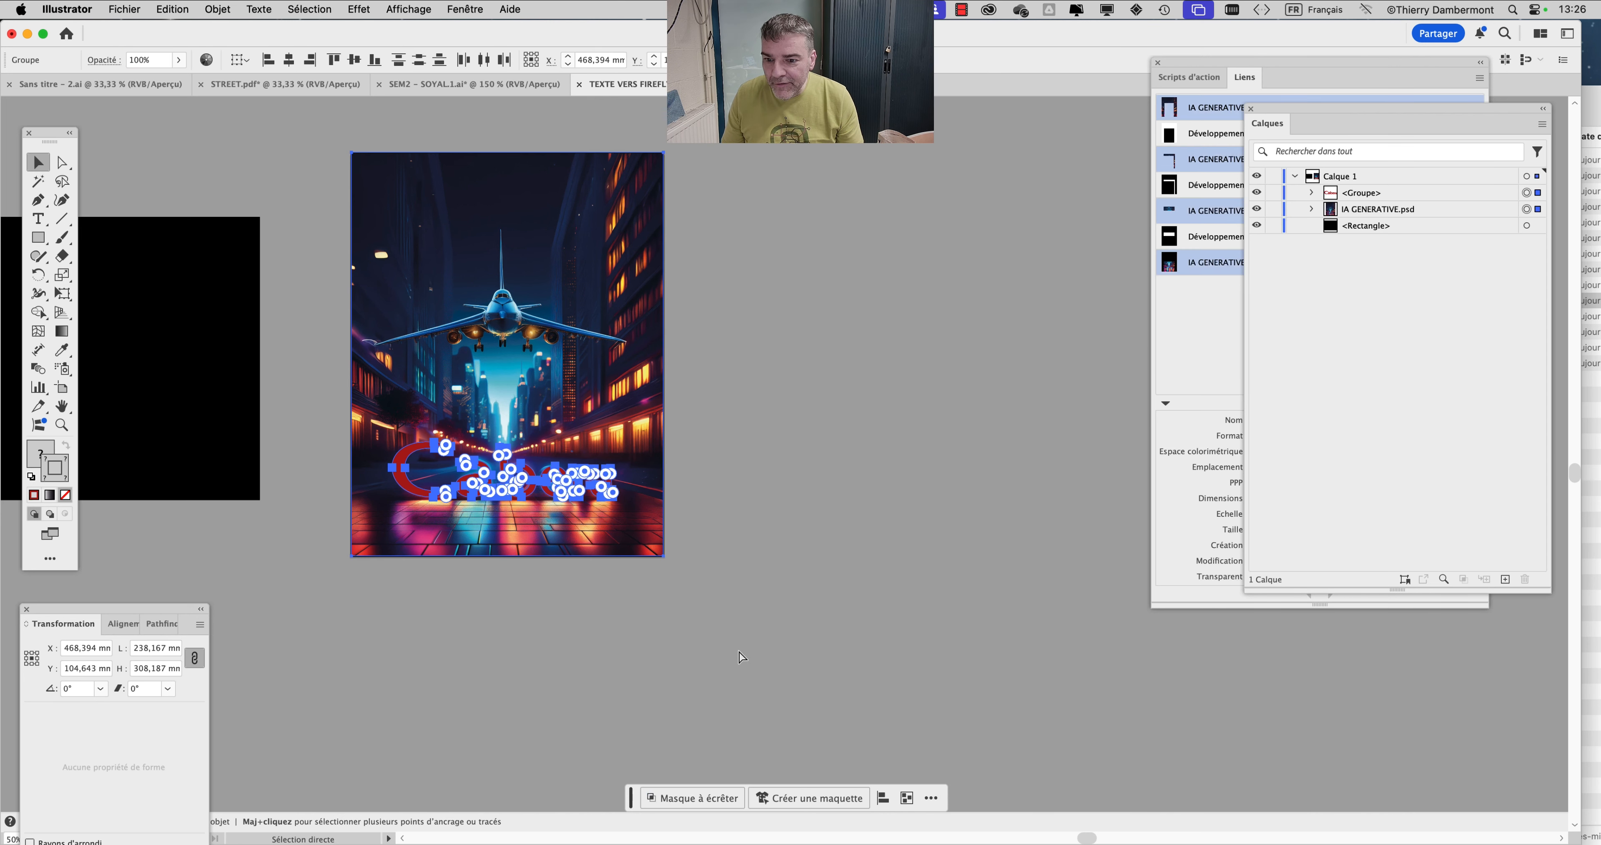
pyautogui.click(93, 84)
pyautogui.press('super+v')
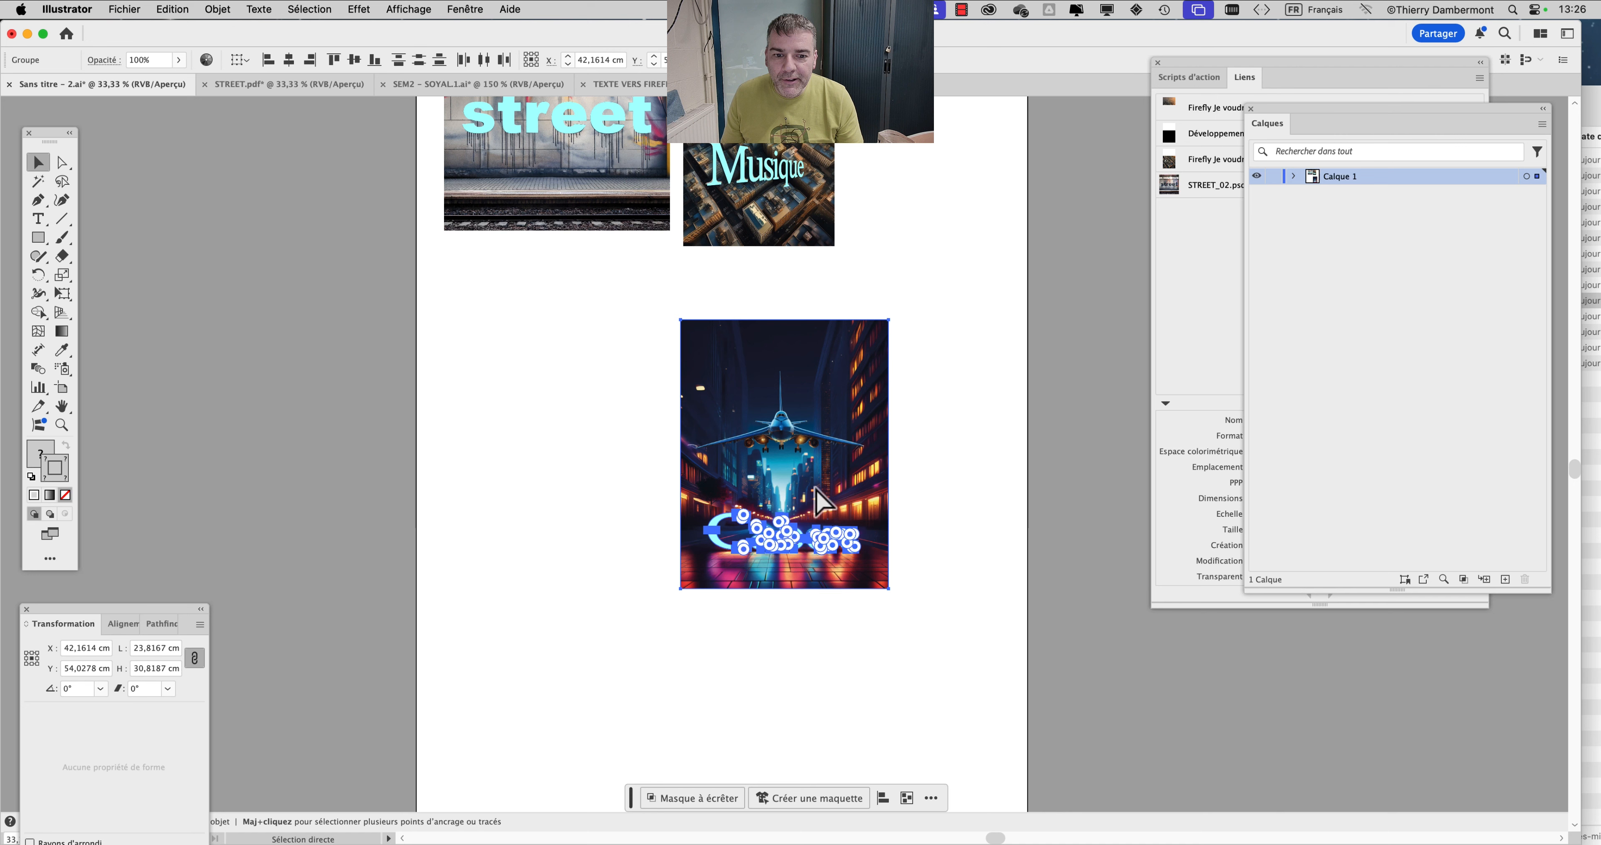
pyautogui.moveTo(816, 489); pyautogui.dragTo(577, 348)
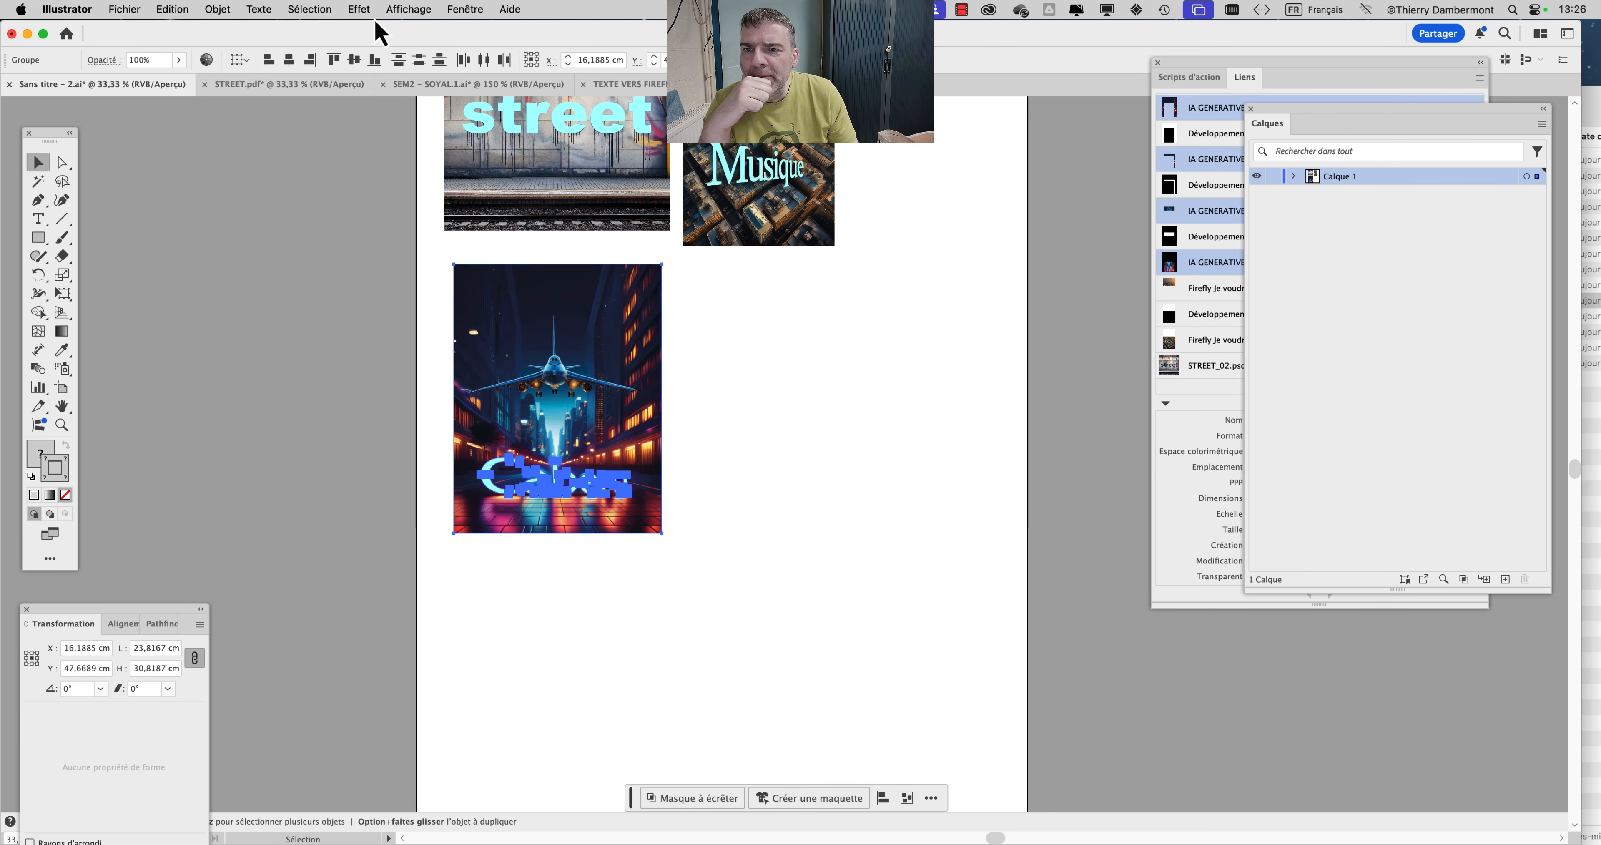
# Step: Turn on smart guides and align the Caberu poster with the street image's left edge, leaving a small gap beneath it
pyautogui.click(415, 10)
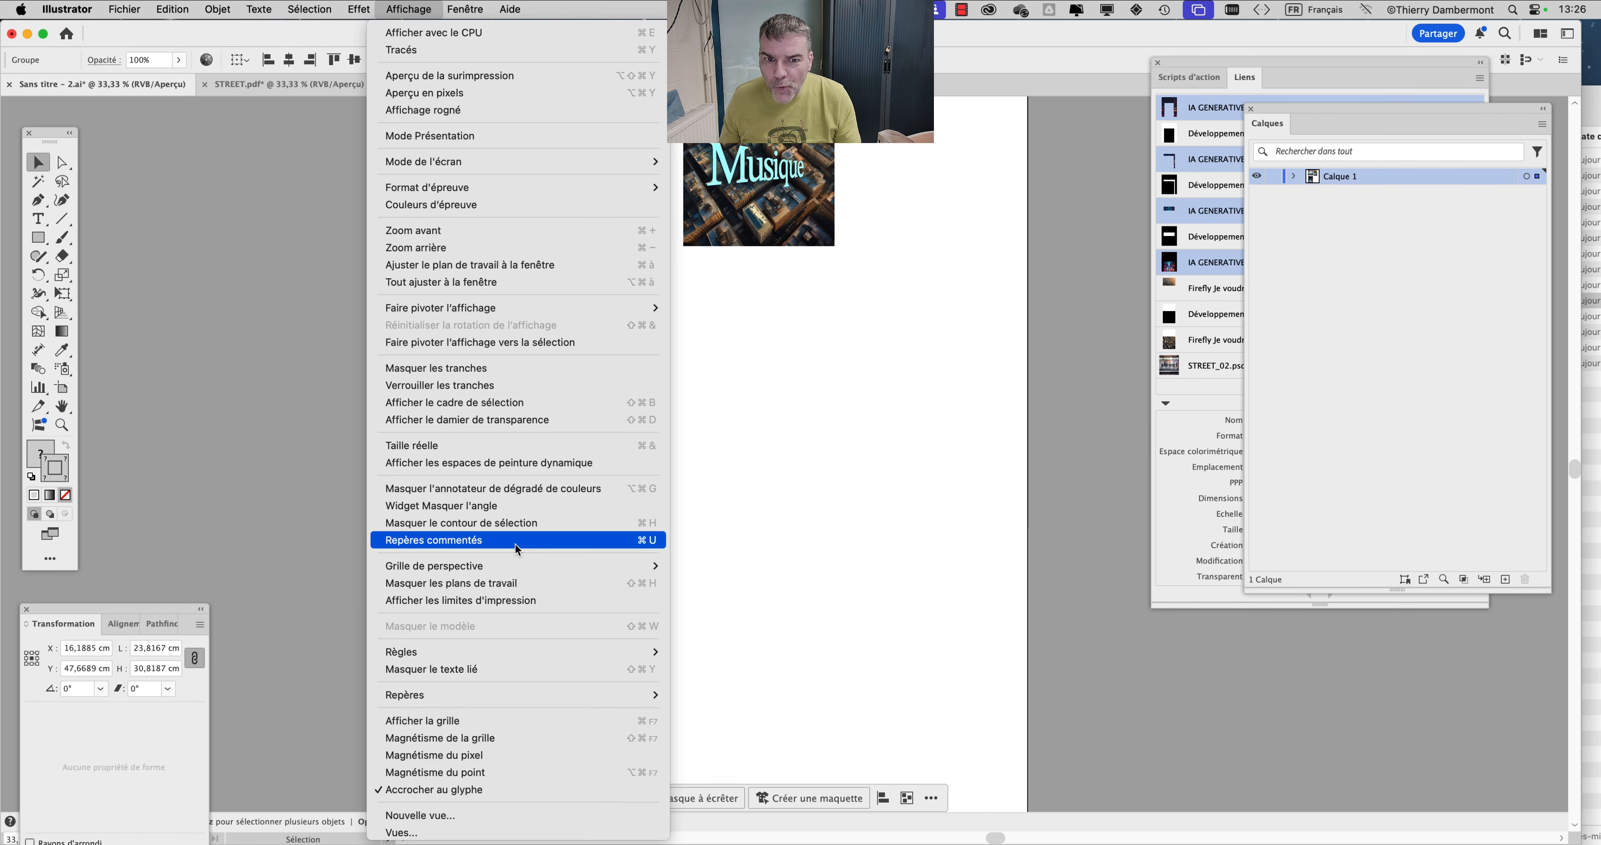
pyautogui.click(517, 545)
pyautogui.moveTo(528, 323)
pyautogui.mouseDown()
pyautogui.moveTo(513, 302)
pyautogui.moveTo(525, 314)
pyautogui.mouseUp()
pyautogui.scroll(2, 441, 260)
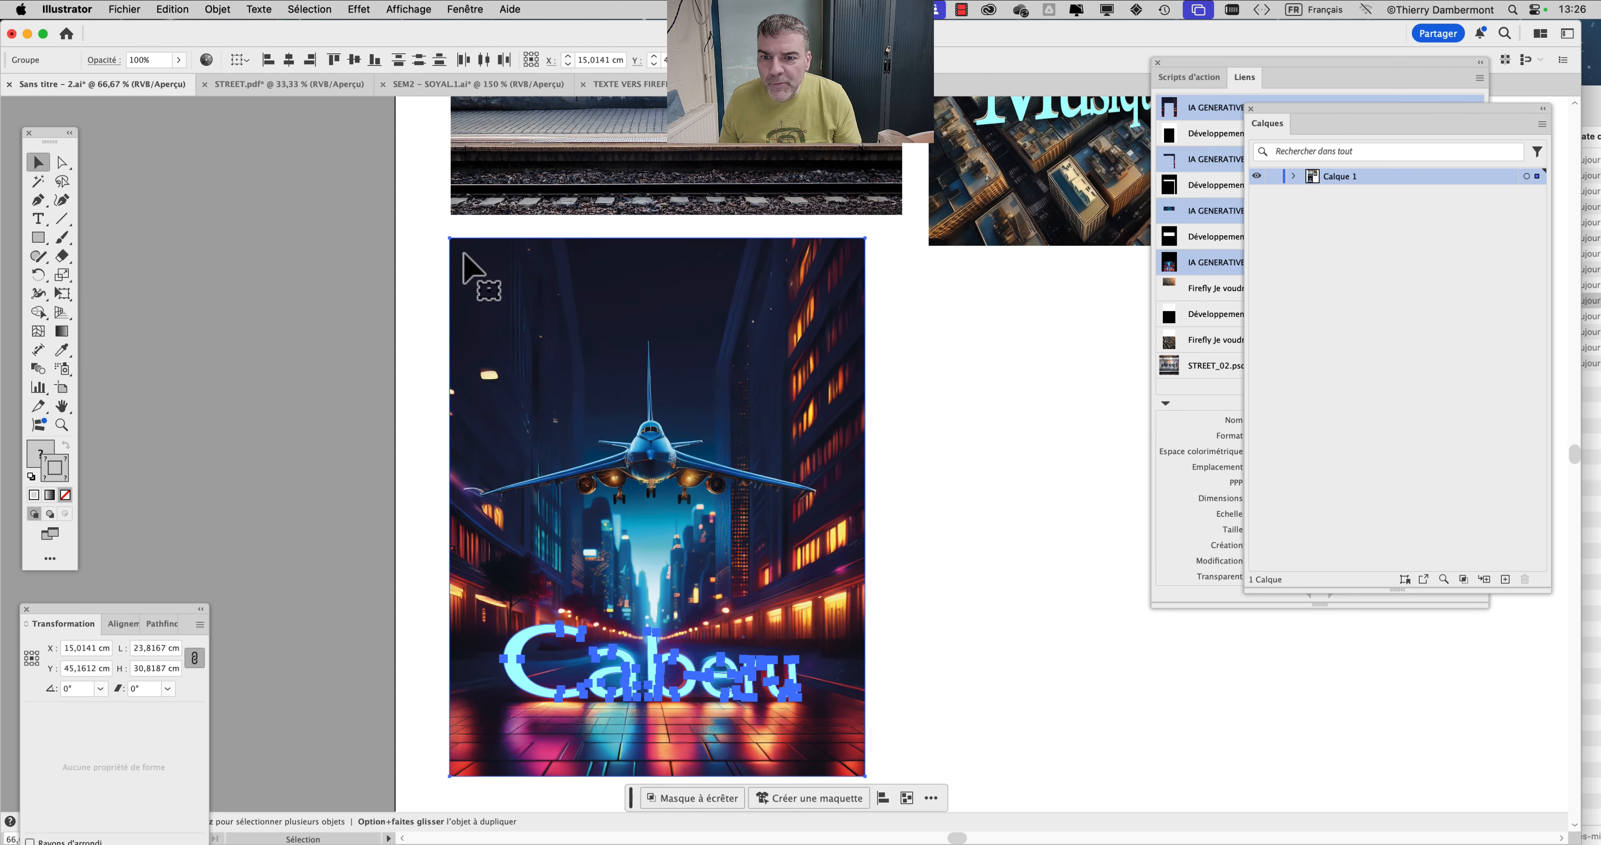
pyautogui.scroll(-2, 671, 388)
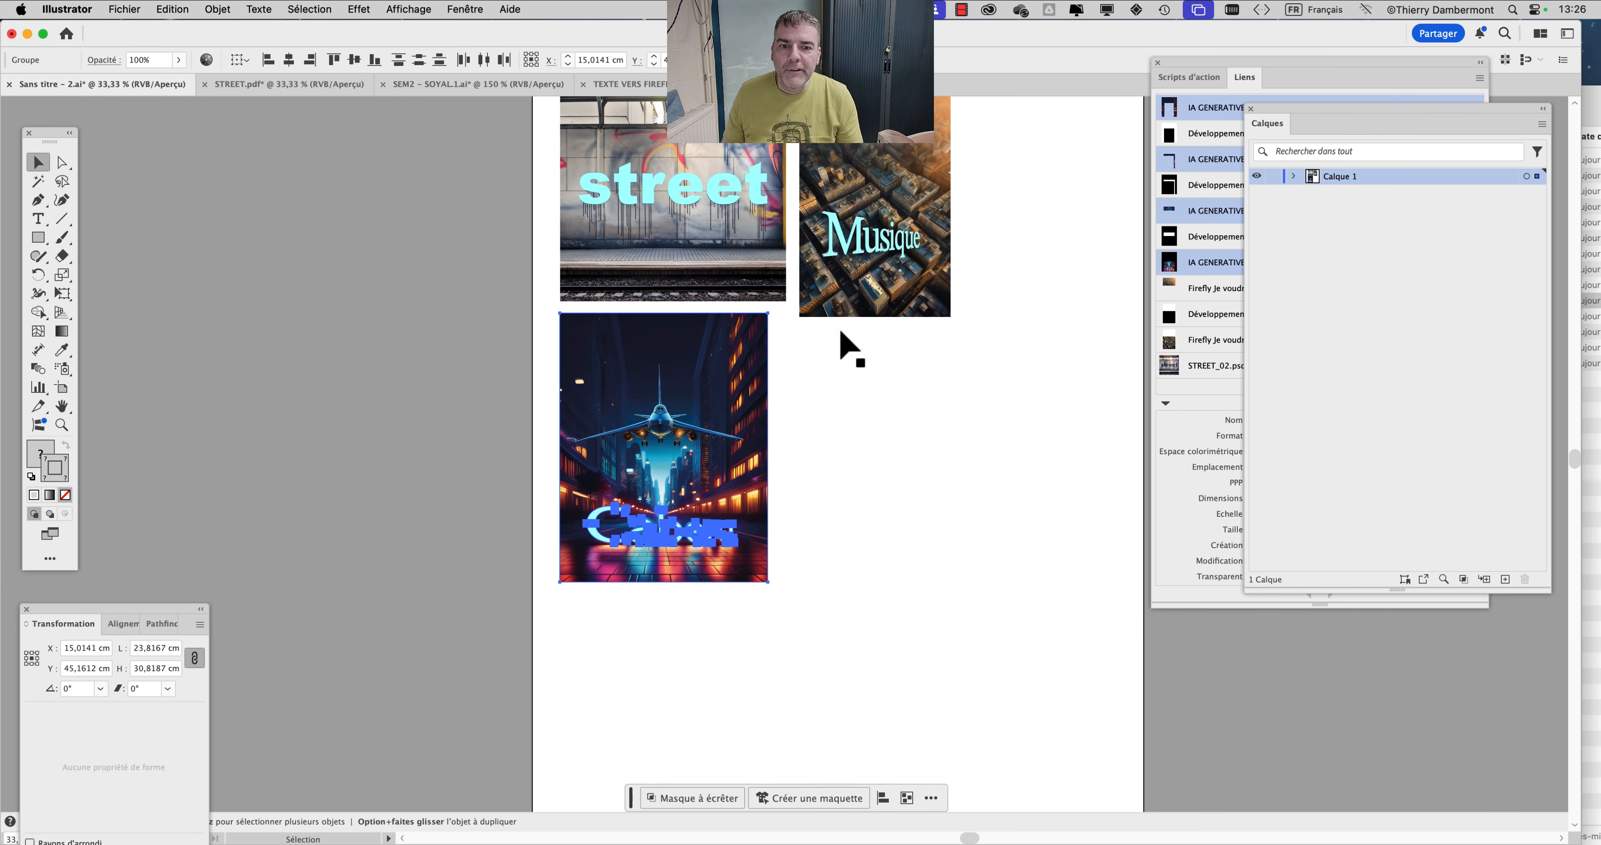
pyautogui.scroll(-2, 677, 512)
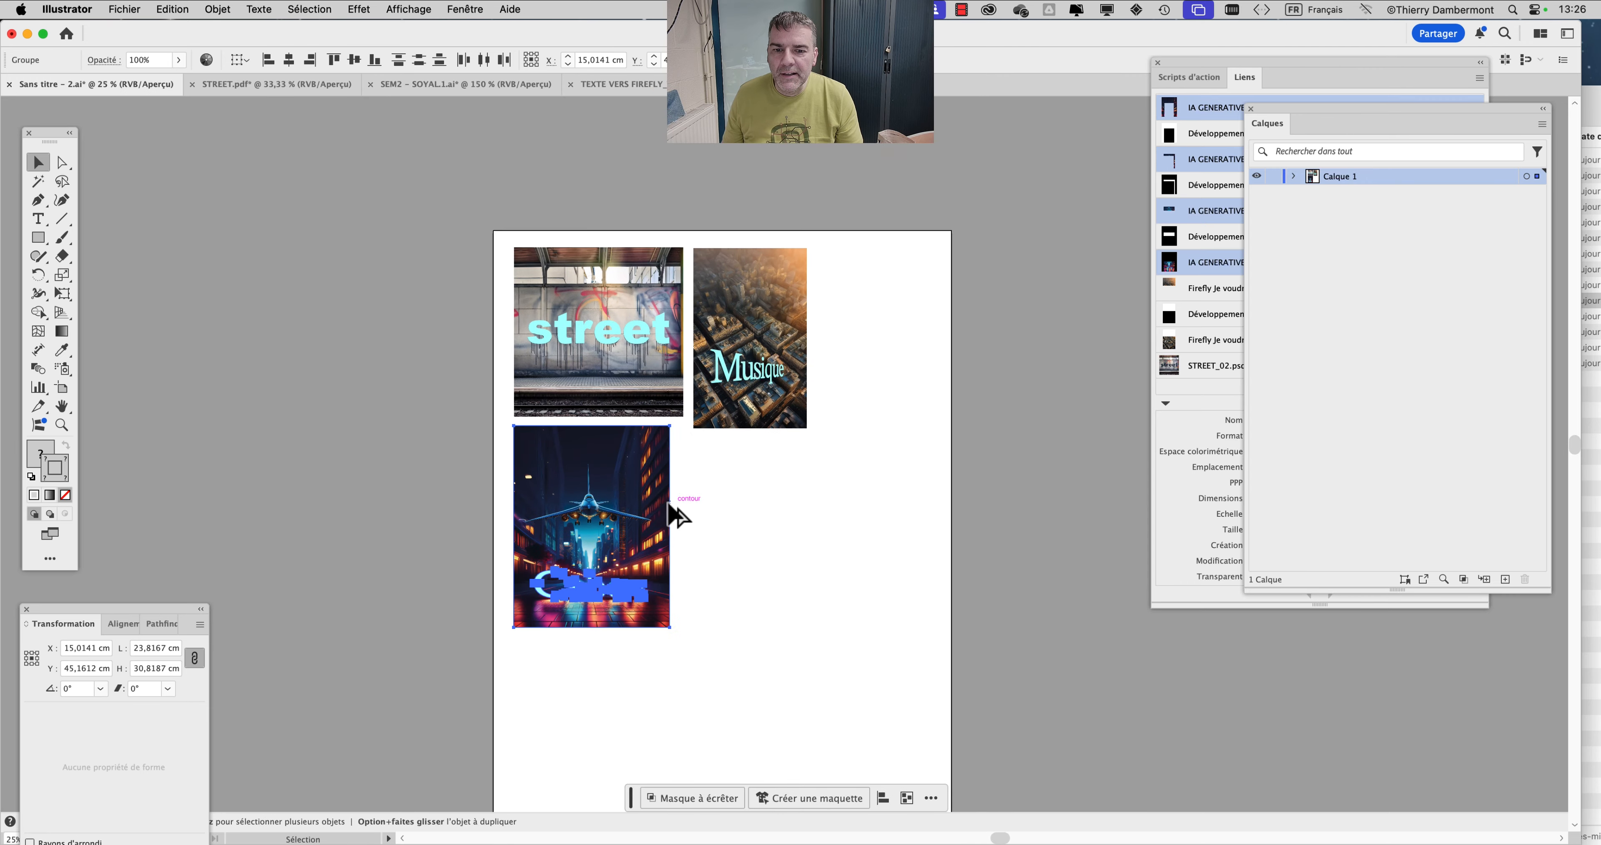
# Step: Move the Caberu poster straight up until its upper edge meets the street image's lower edge
pyautogui.scroll(2, 613, 476)
pyautogui.moveTo(511, 439); pyautogui.dragTo(512, 422)
pyautogui.scroll(2, 597, 382)
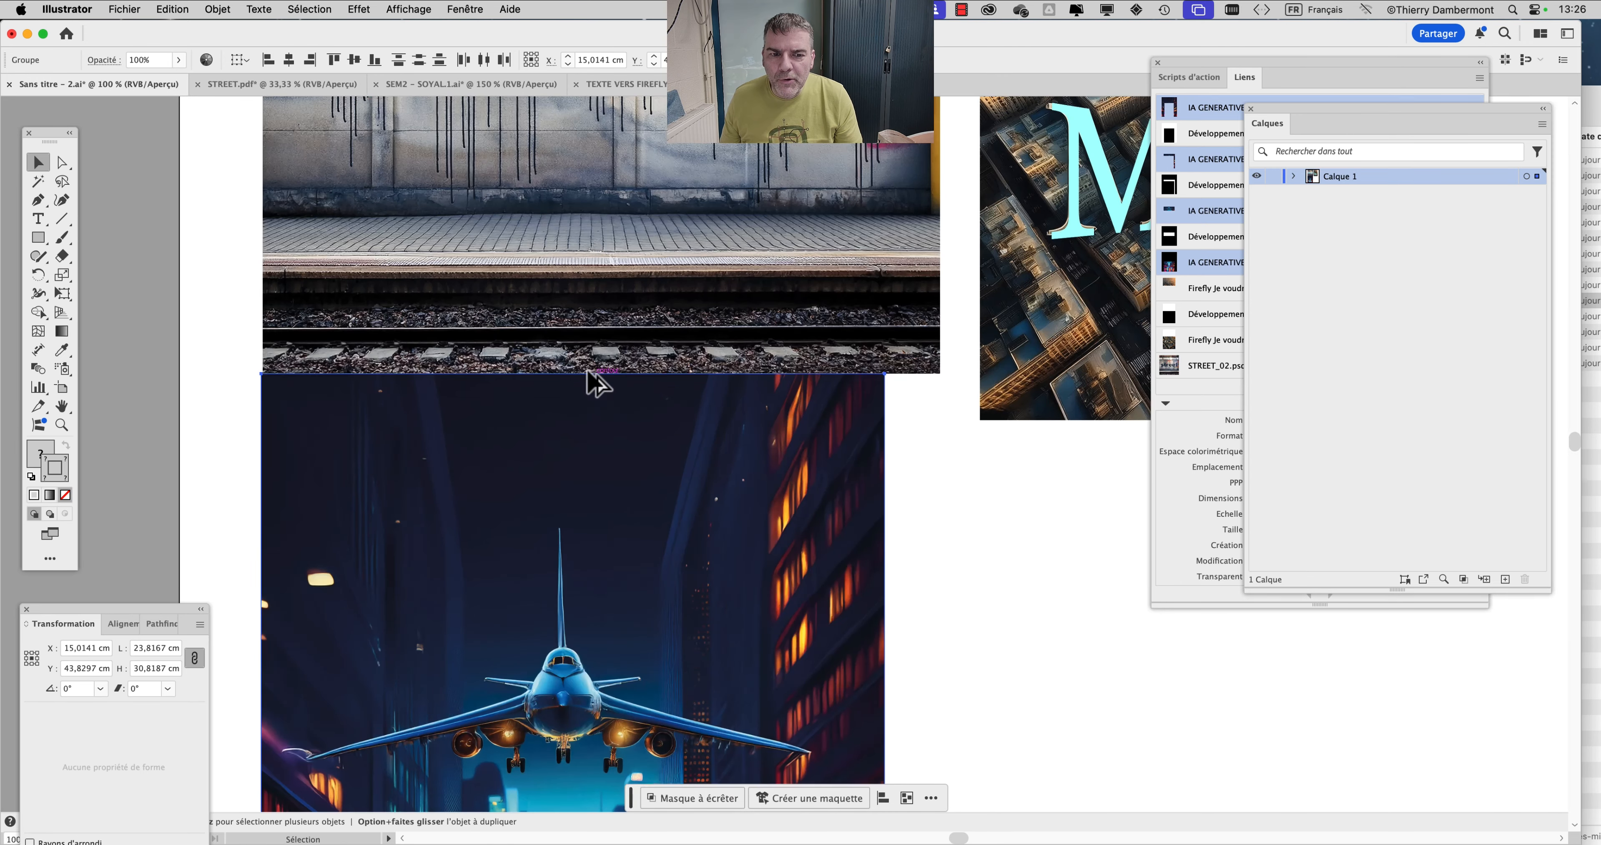
pyautogui.scroll(-2, 591, 373)
pyautogui.scroll(-2, 690, 373)
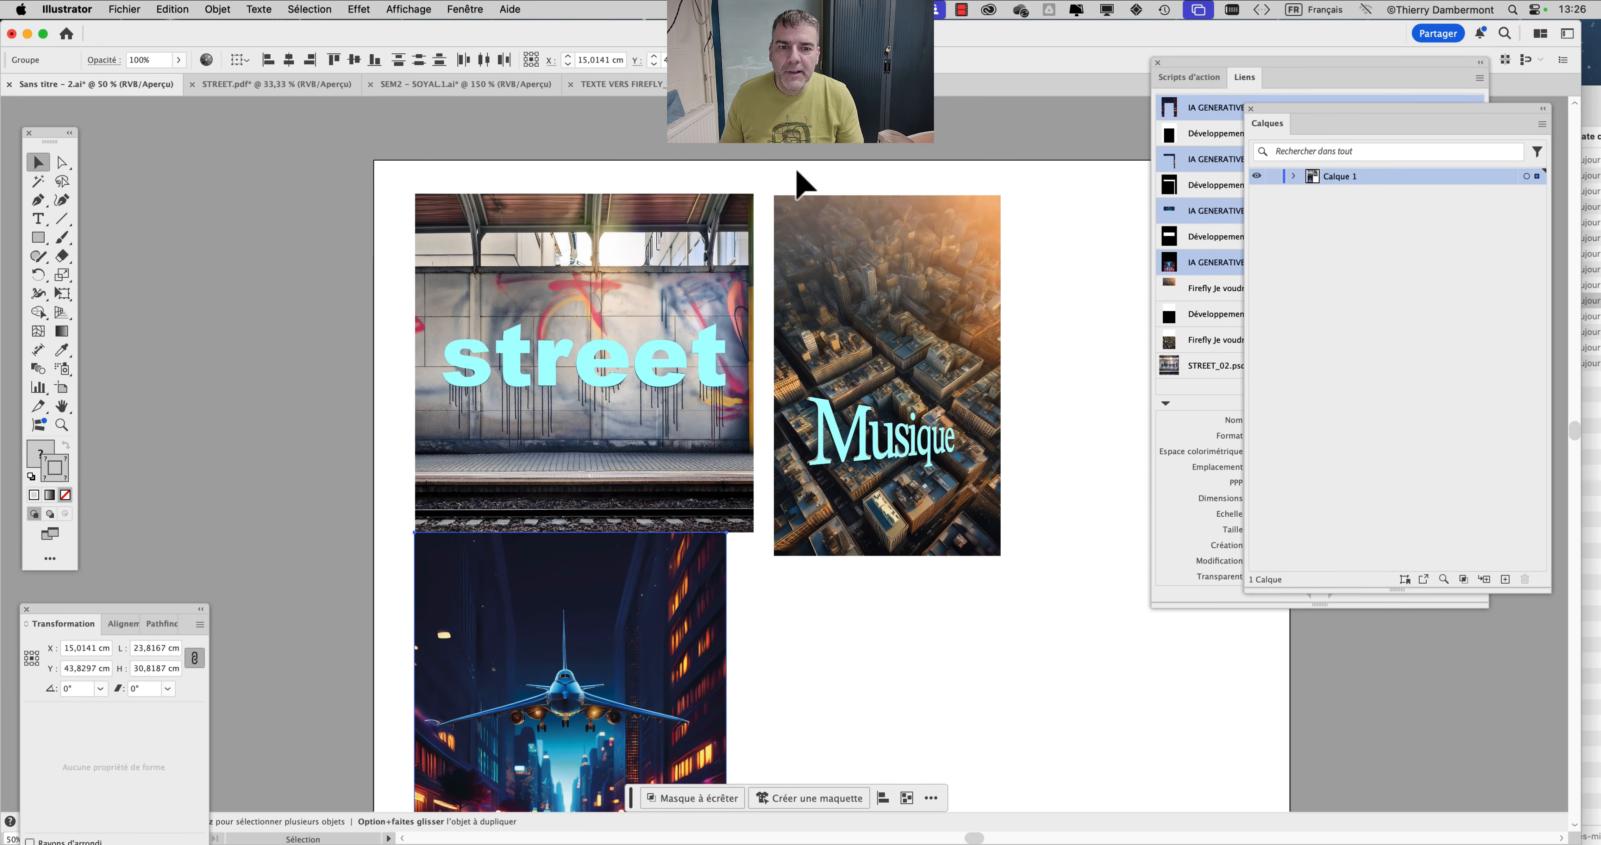
# Step: Move the Musique poster flush against the street image's right edge, with their upper edges aligned
pyautogui.moveTo(887, 312); pyautogui.dragTo(864, 301)
pyautogui.click(1020, 353)
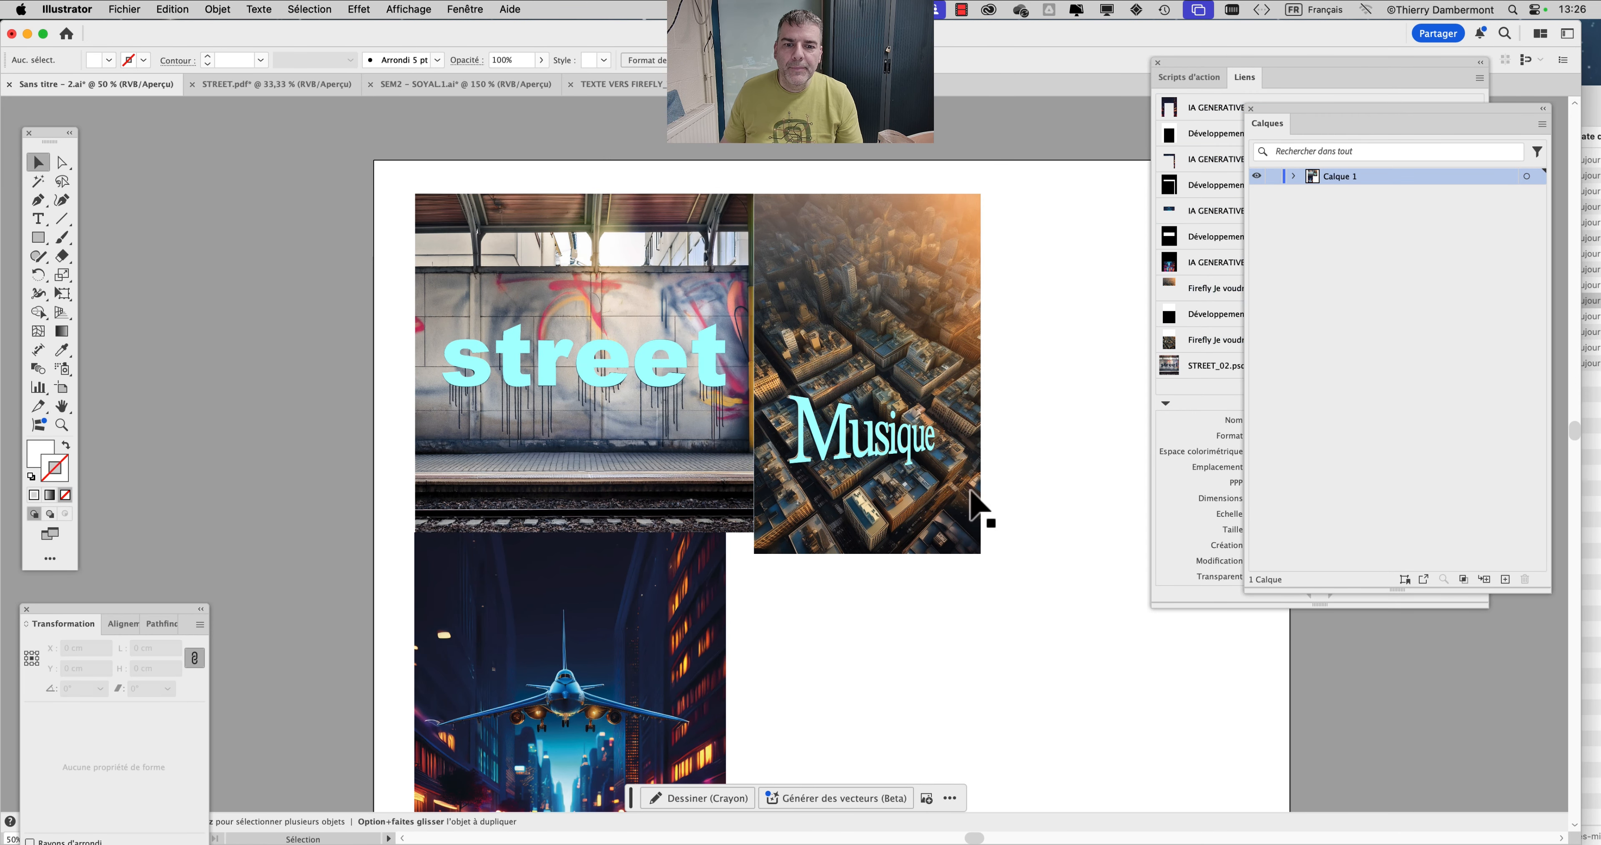
pyautogui.press('super+1')
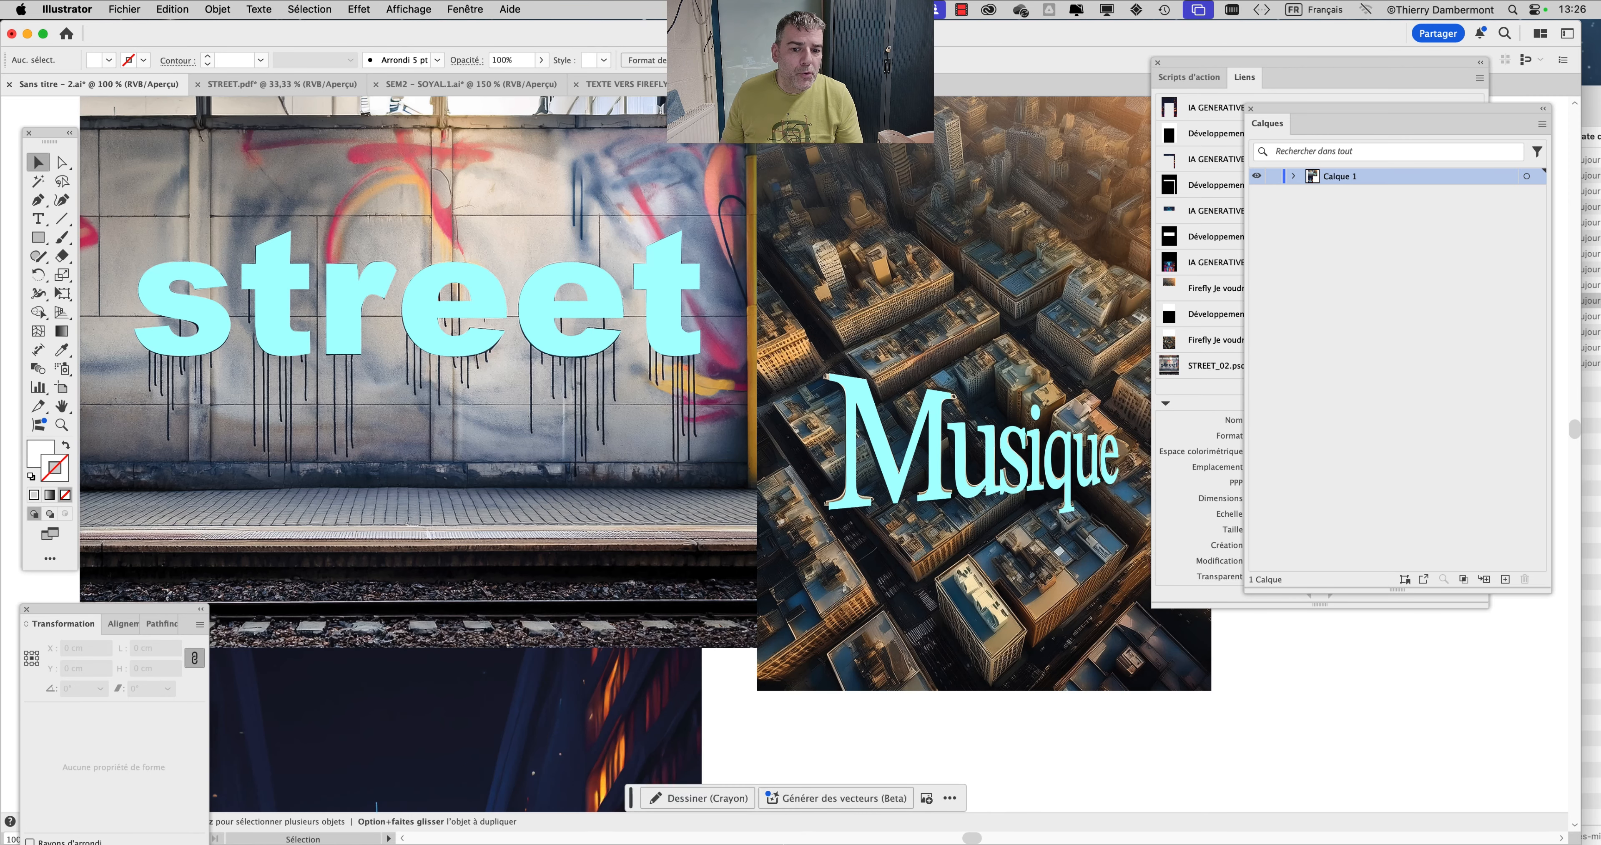
pyautogui.press('super+minus')
pyautogui.press('super+minus')
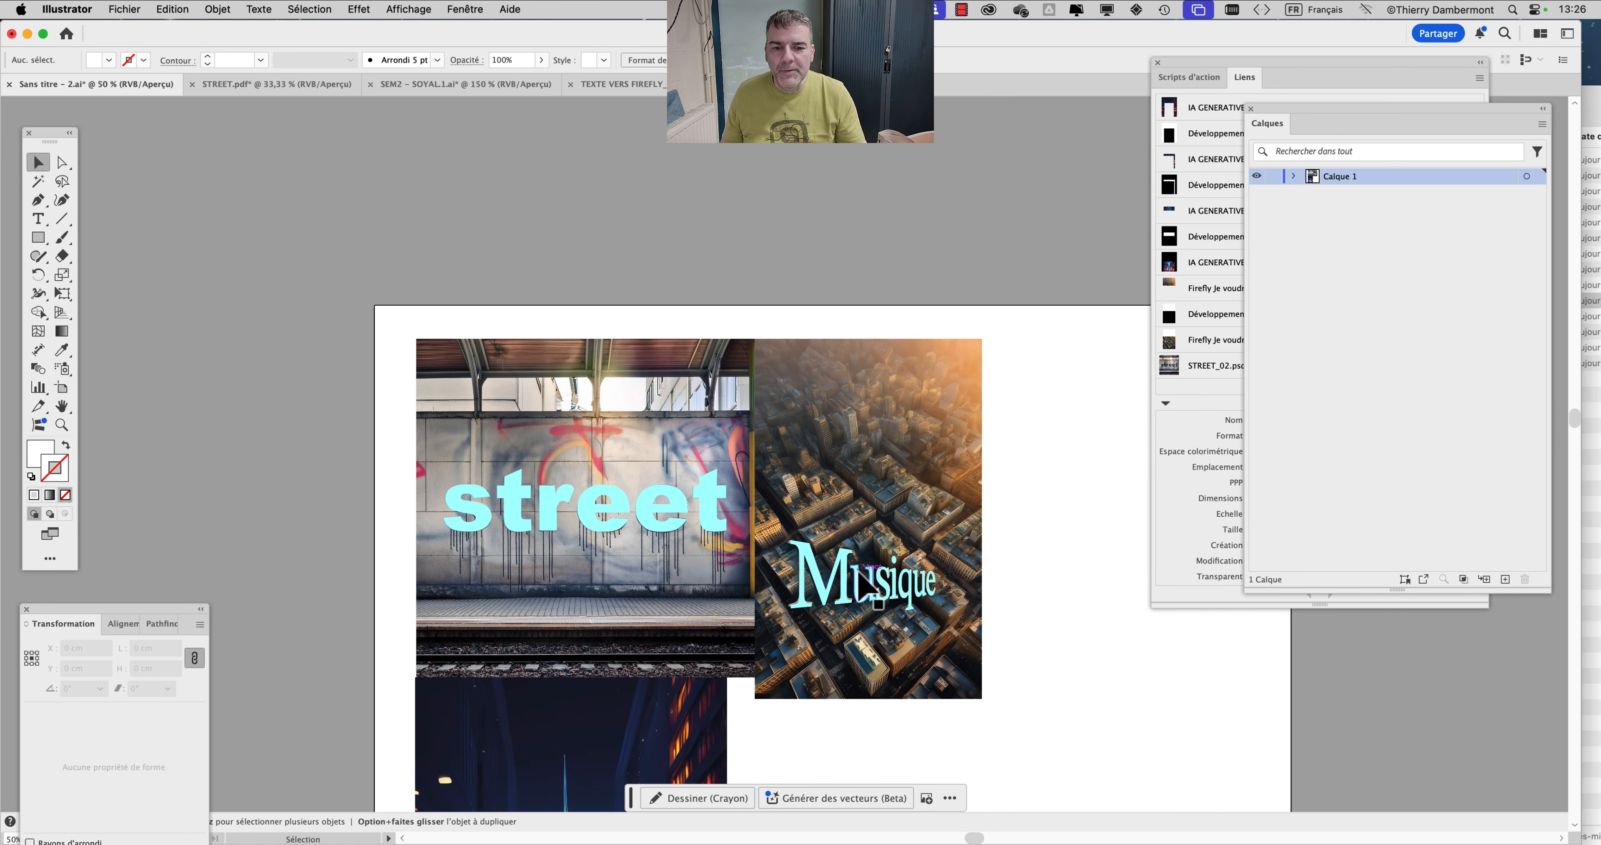
# Step: Move the Musique poster directly beneath the Caberu poster, flush with its lower edge and aligned to its left edge
pyautogui.press('super+minus')
pyautogui.scroll(-5, 578, 286)
pyautogui.press('super+minus')
pyautogui.press('super+minus')
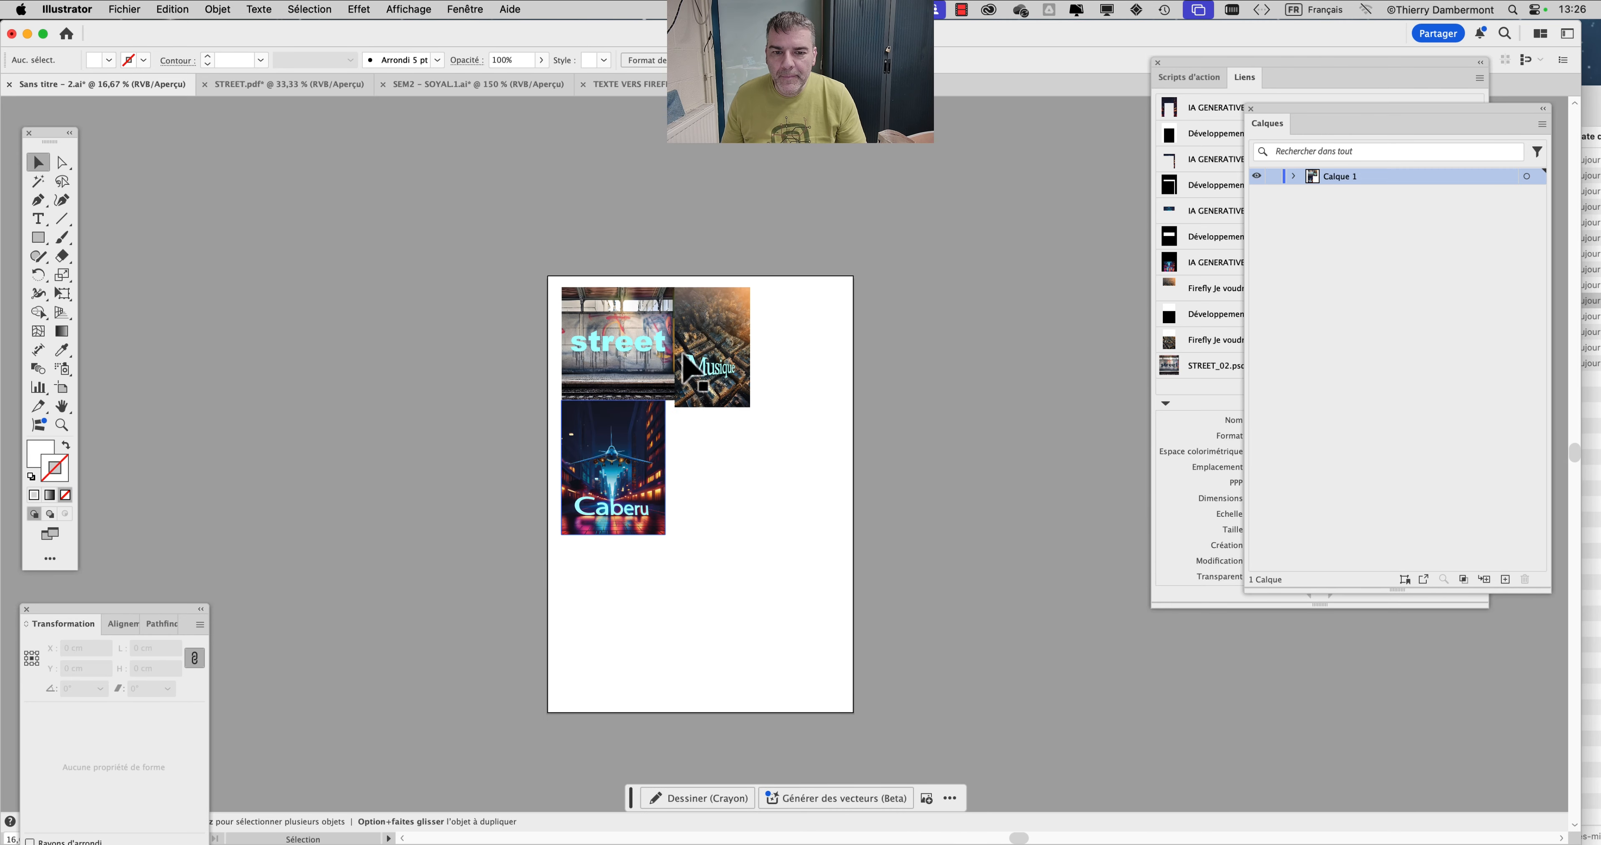
pyautogui.click(709, 405)
pyautogui.moveTo(709, 405); pyautogui.dragTo(621, 669)
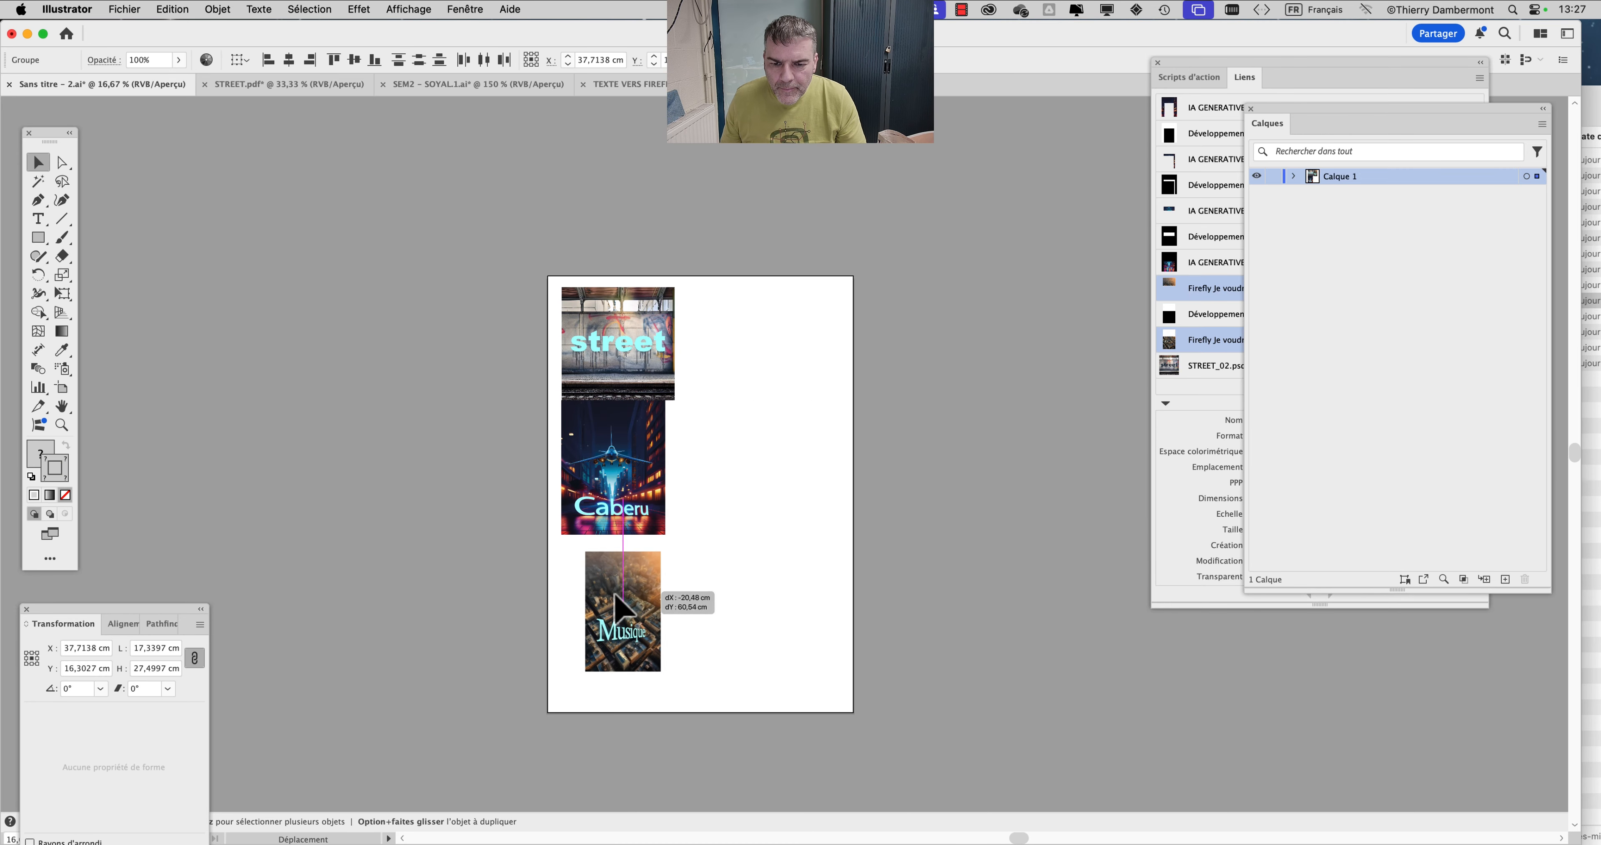
pyautogui.press('super+plus')
pyautogui.press('super+plus')
pyautogui.press('super+plus')
pyautogui.press('super+plus')
pyautogui.moveTo(543, 578); pyautogui.dragTo(539, 524)
pyautogui.click(825, 553)
pyautogui.press('super+minus')
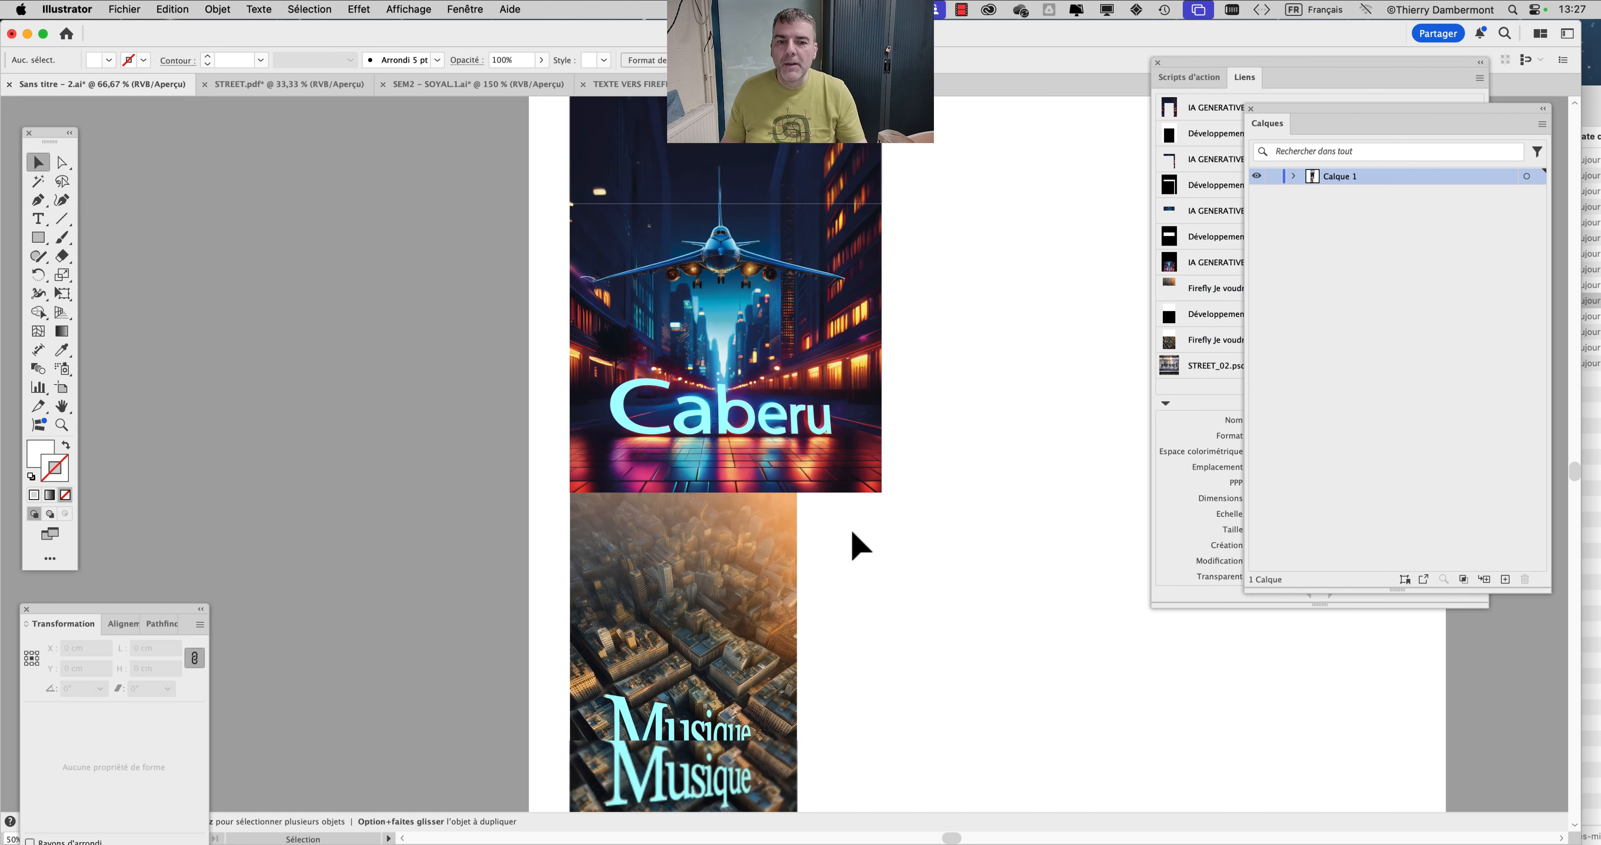
# Step: Open JOUFL_AI.ai, unlock the JOUFL_EX2.psd image and select it together with the Porsche lettering, leaving out the black rectangle
pyautogui.press('super+Tab')
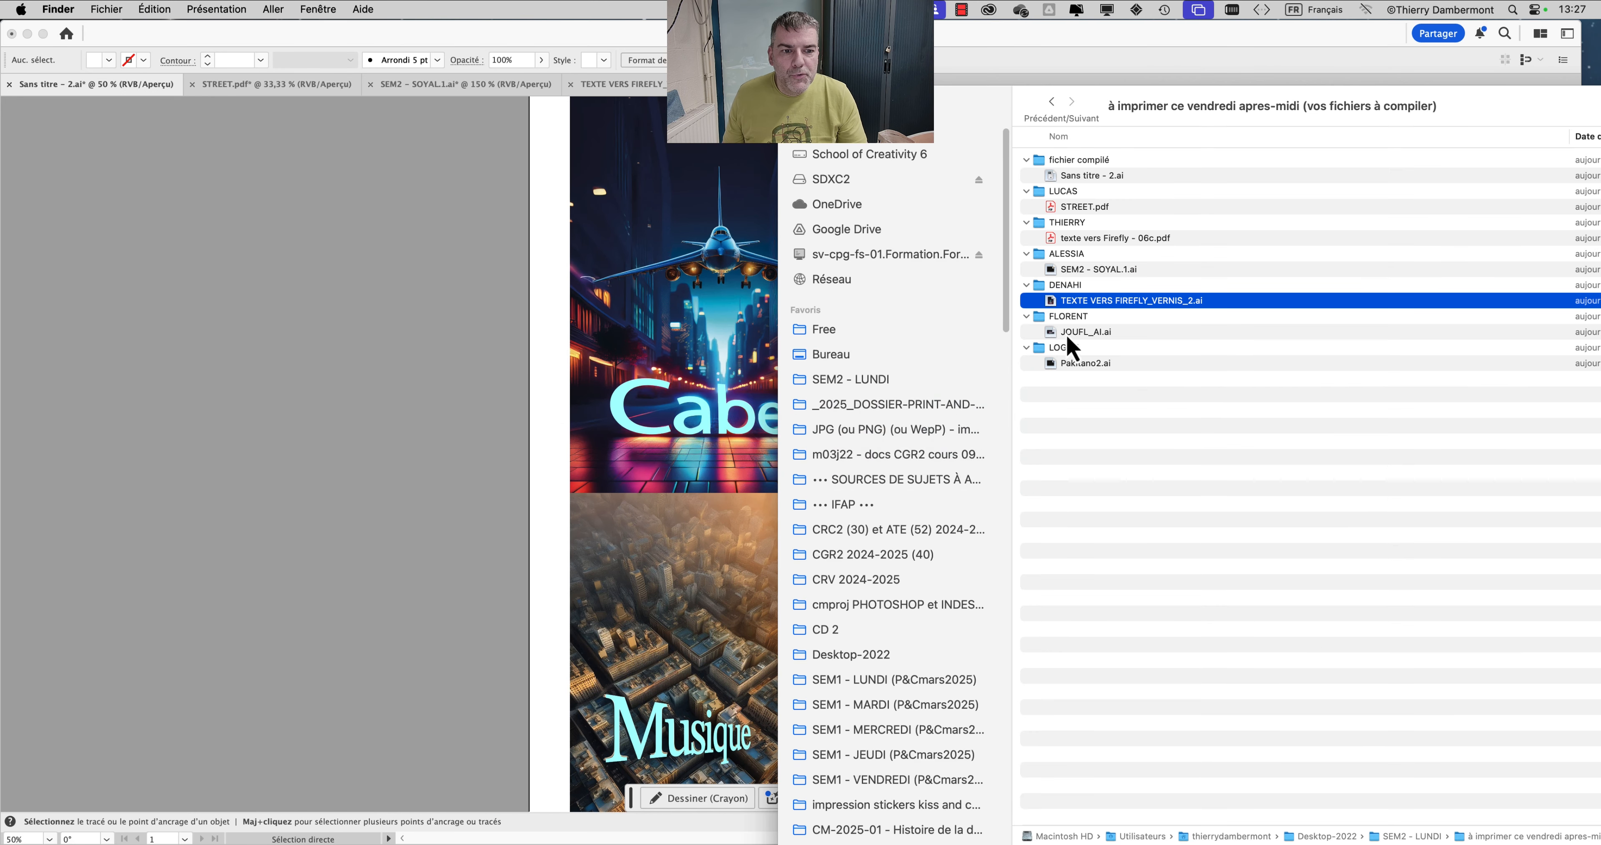
pyautogui.moveTo(1072, 334); pyautogui.dragTo(29, 379)
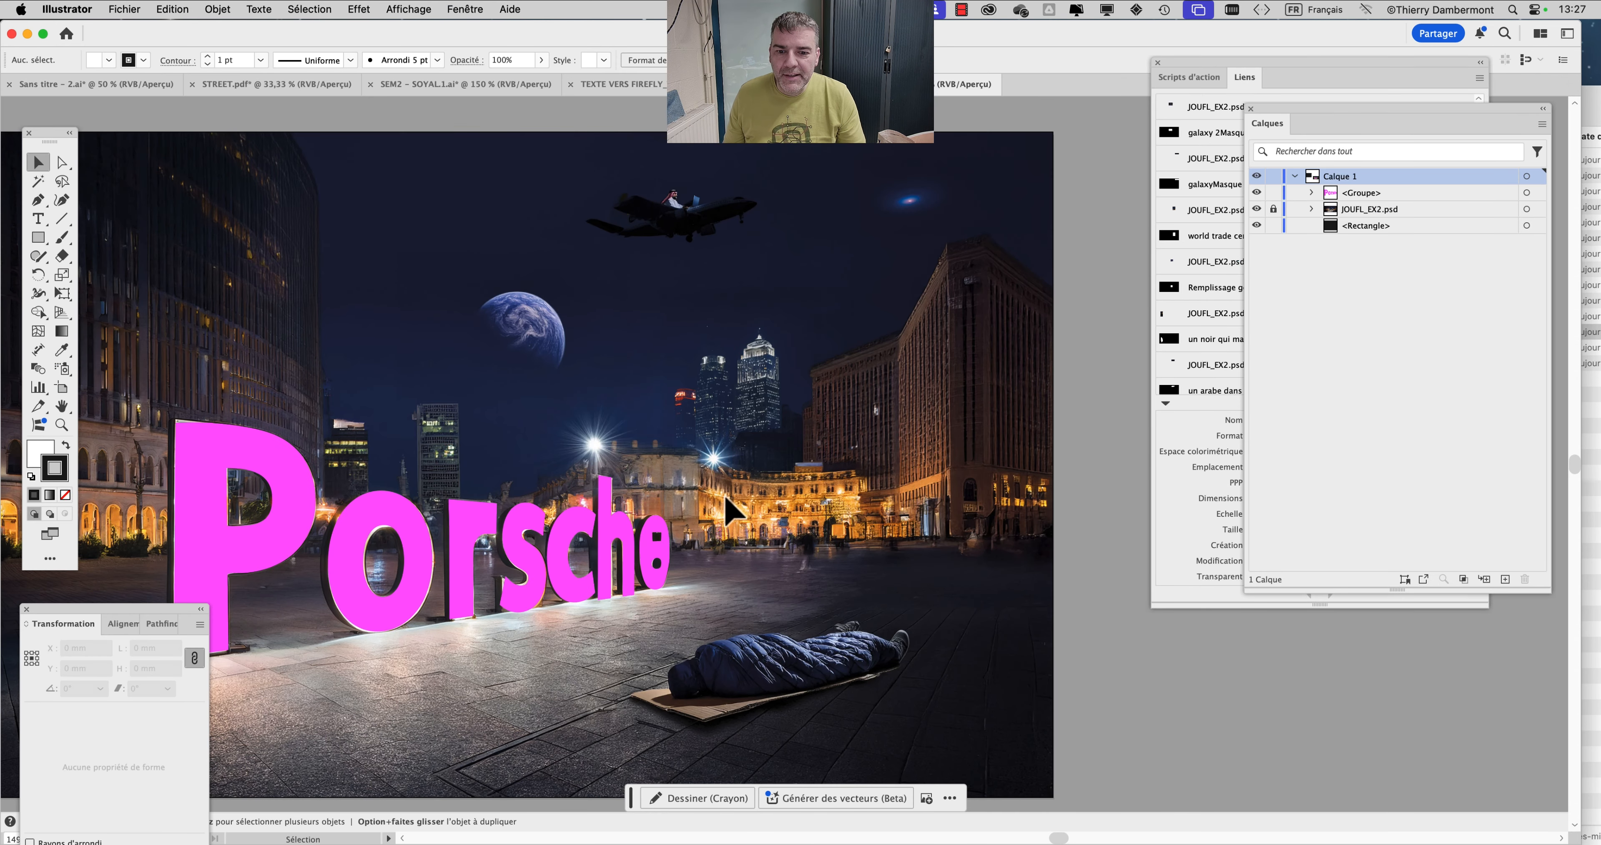
pyautogui.press('super+minus')
pyautogui.moveTo(715, 510); pyautogui.dragTo(770, 429)
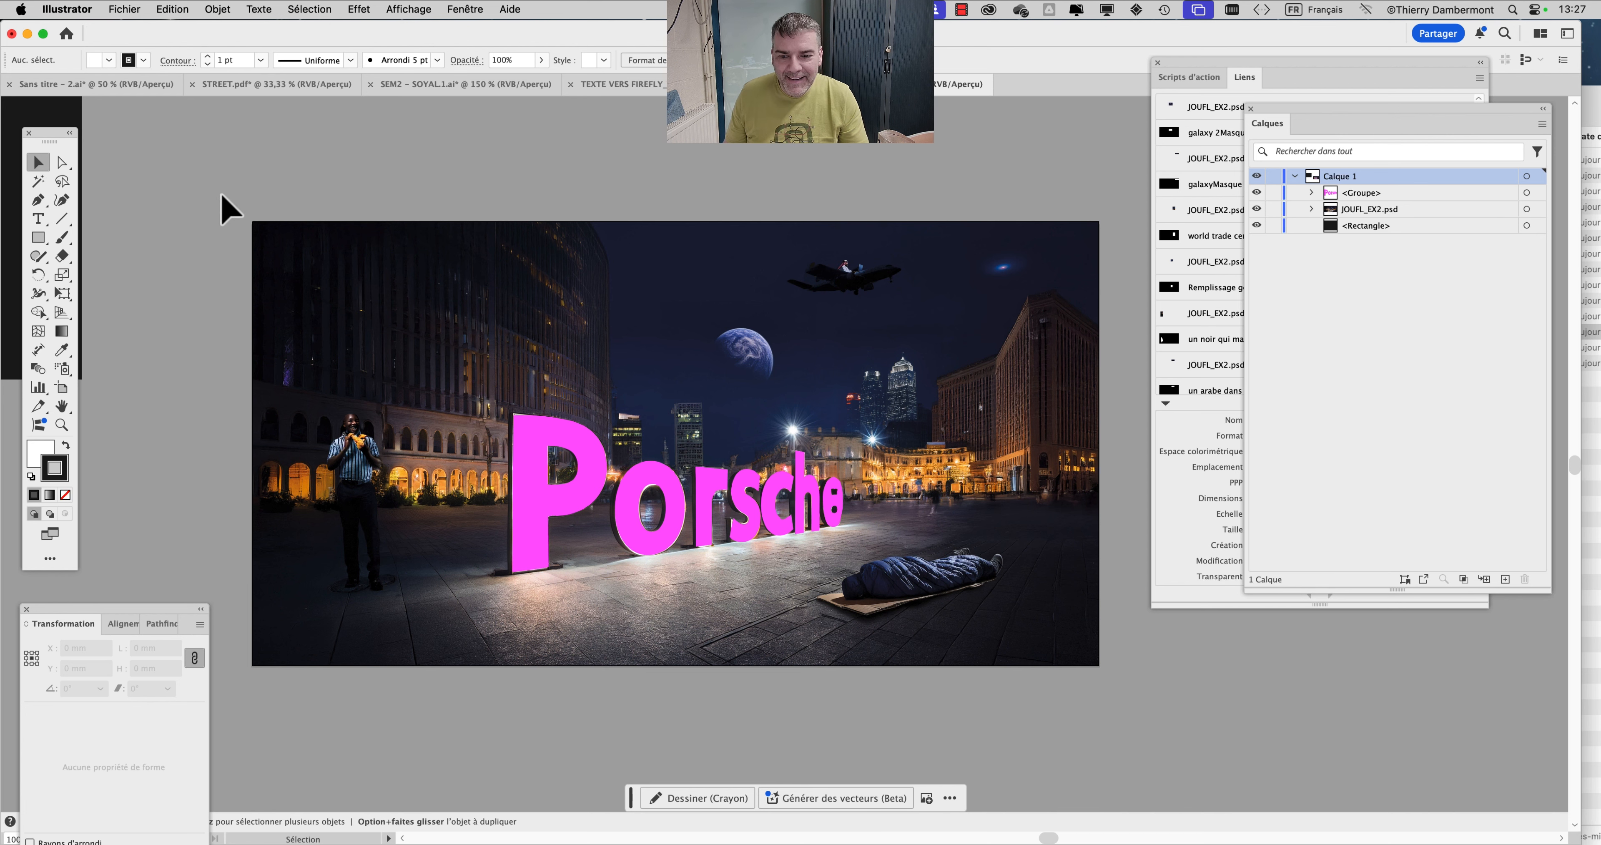
pyautogui.press('super+a')
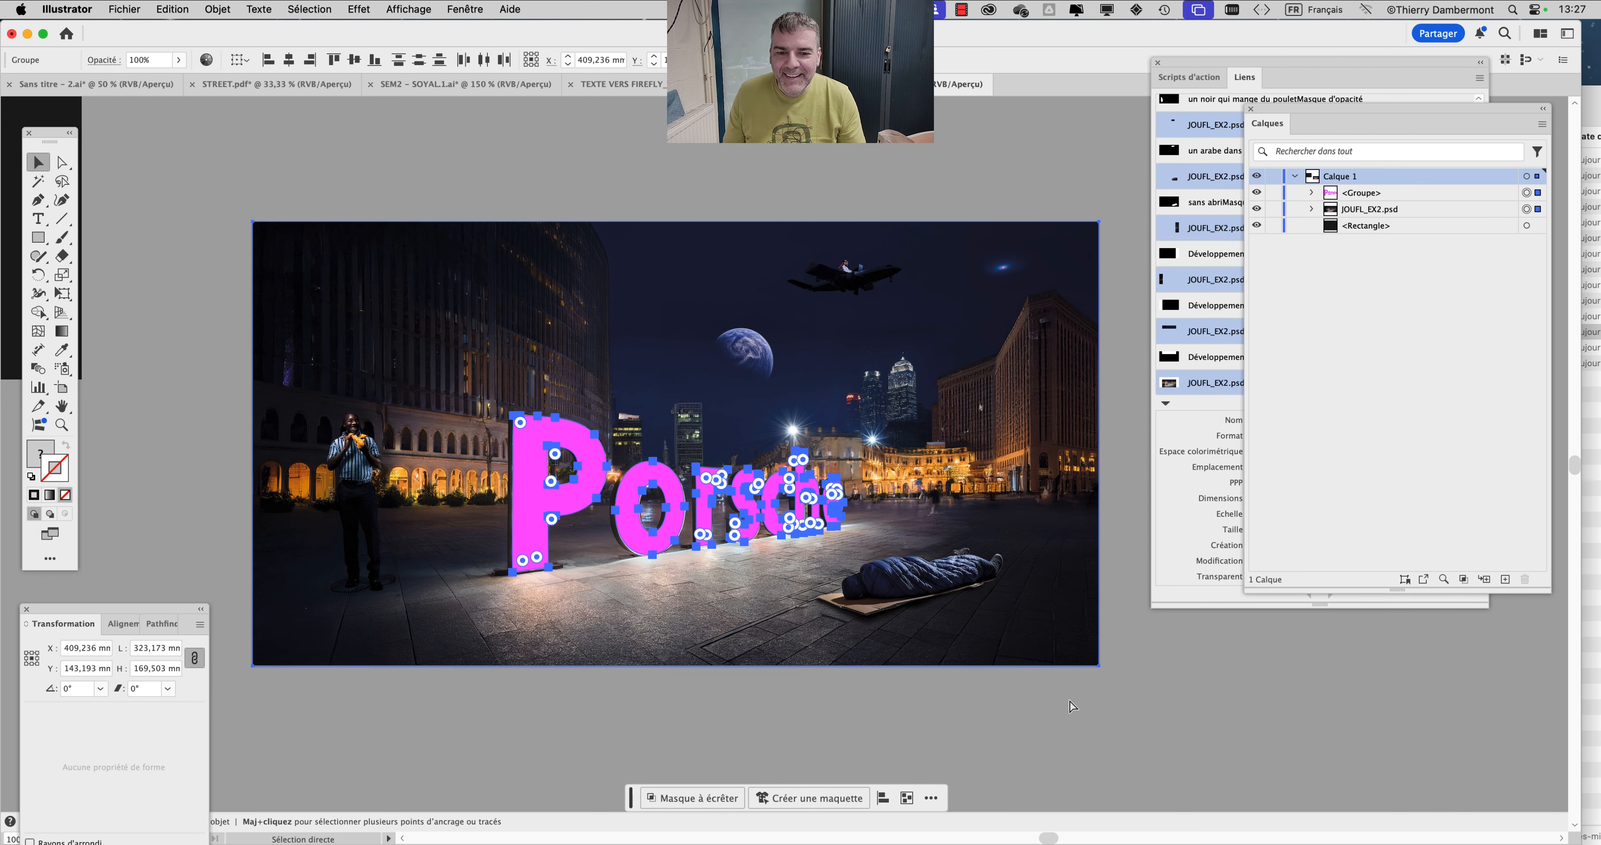
# Step: Copy the selected Porsche artwork into Sans titre - 2 and place it on the artboard to the right of the street image
pyautogui.press('super+Tab')
pyautogui.press('super+Tab')
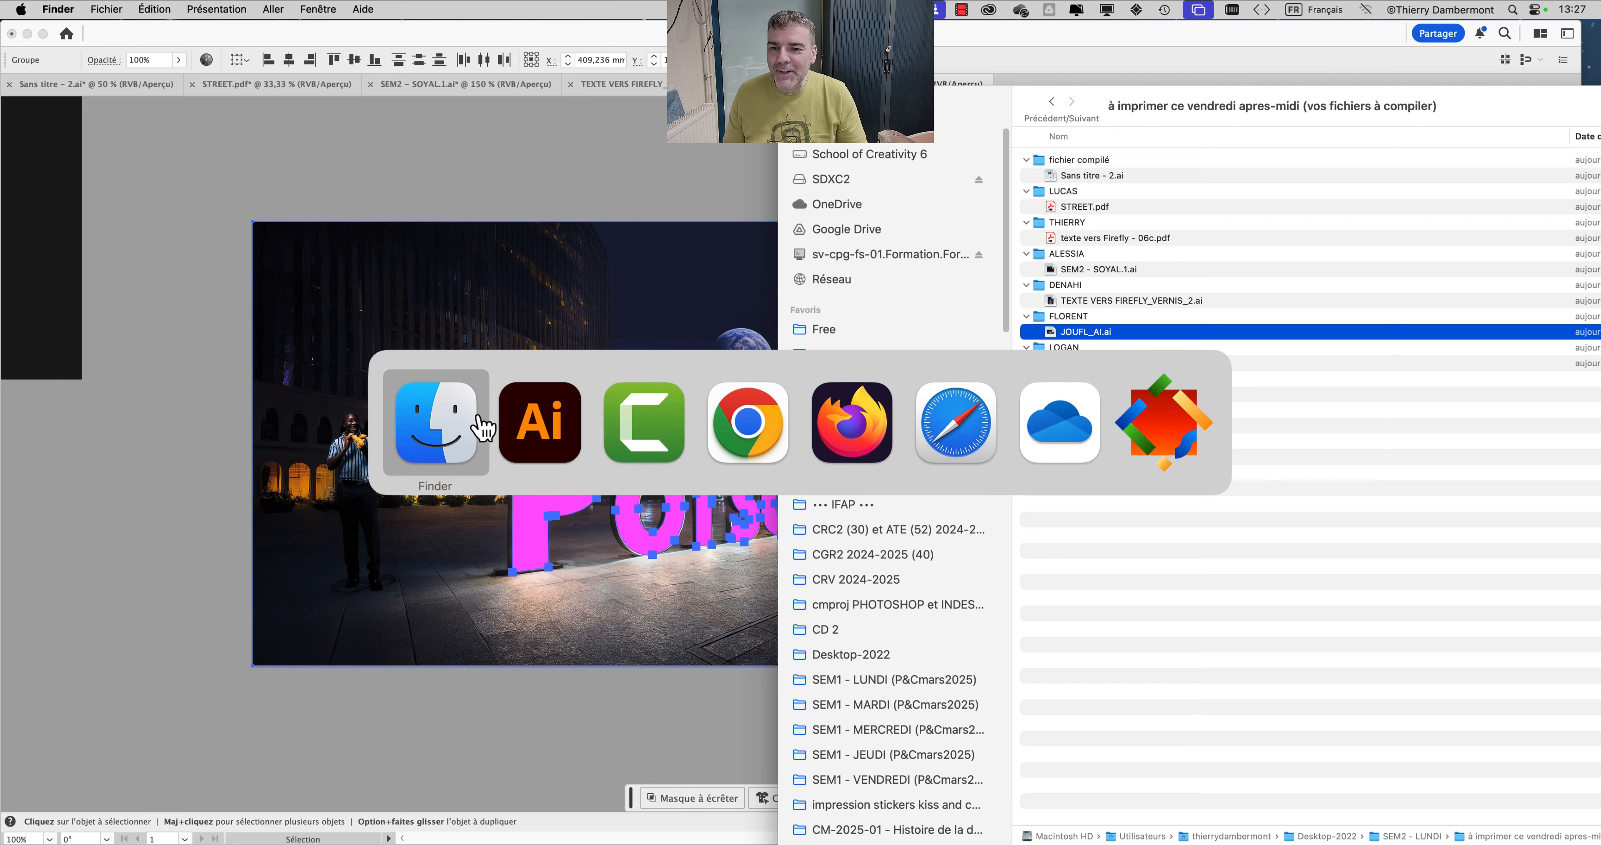
pyautogui.click(107, 92)
pyautogui.click(106, 92)
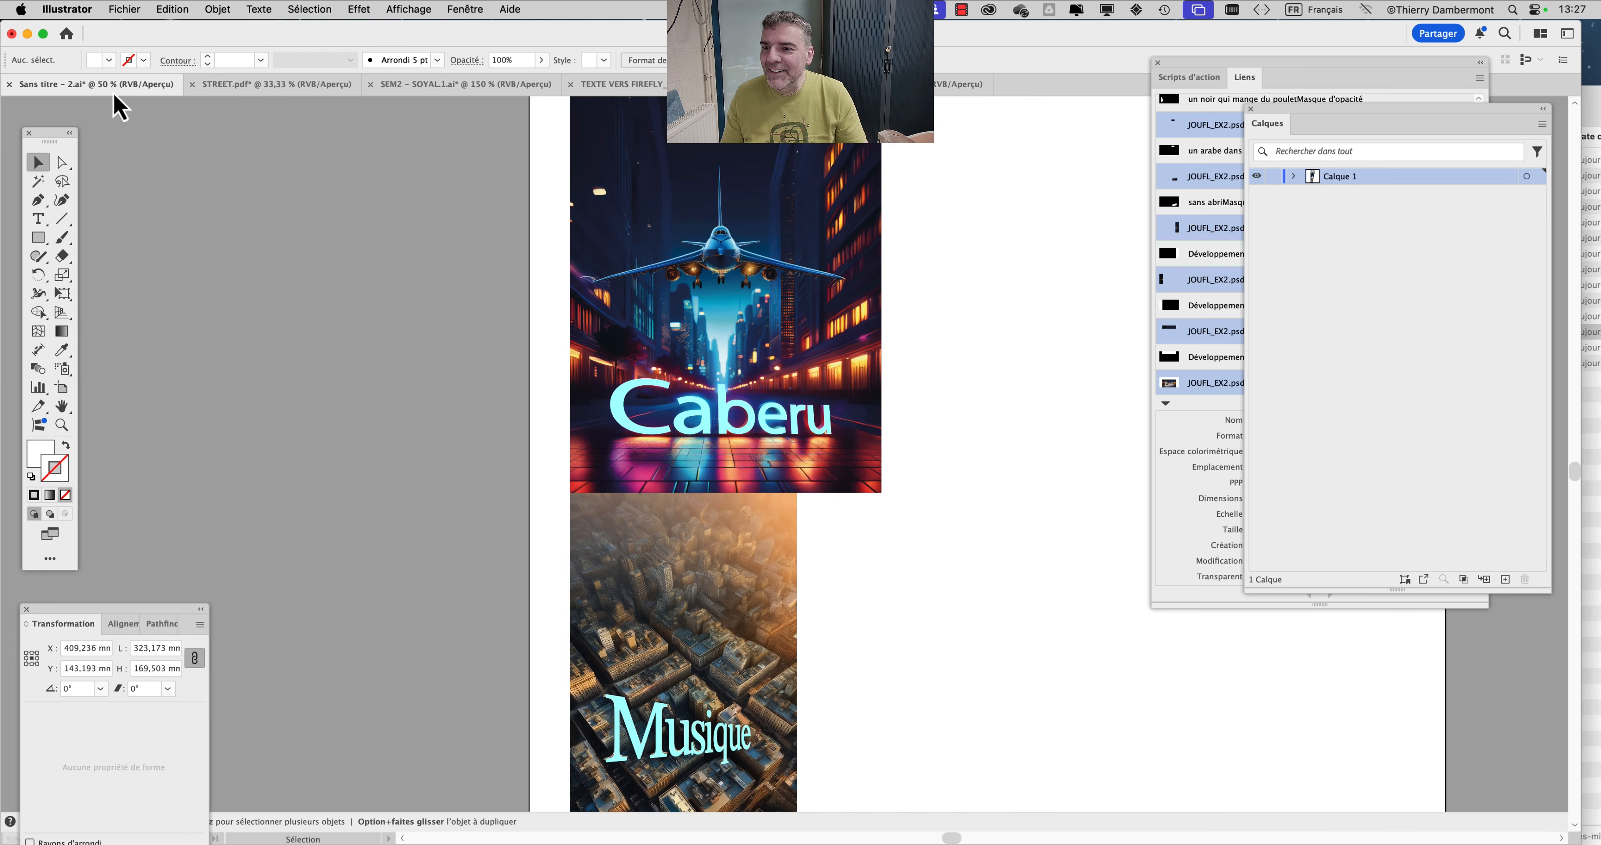
pyautogui.scroll(-2, 985, 572)
pyautogui.hscroll(5, 629, 581)
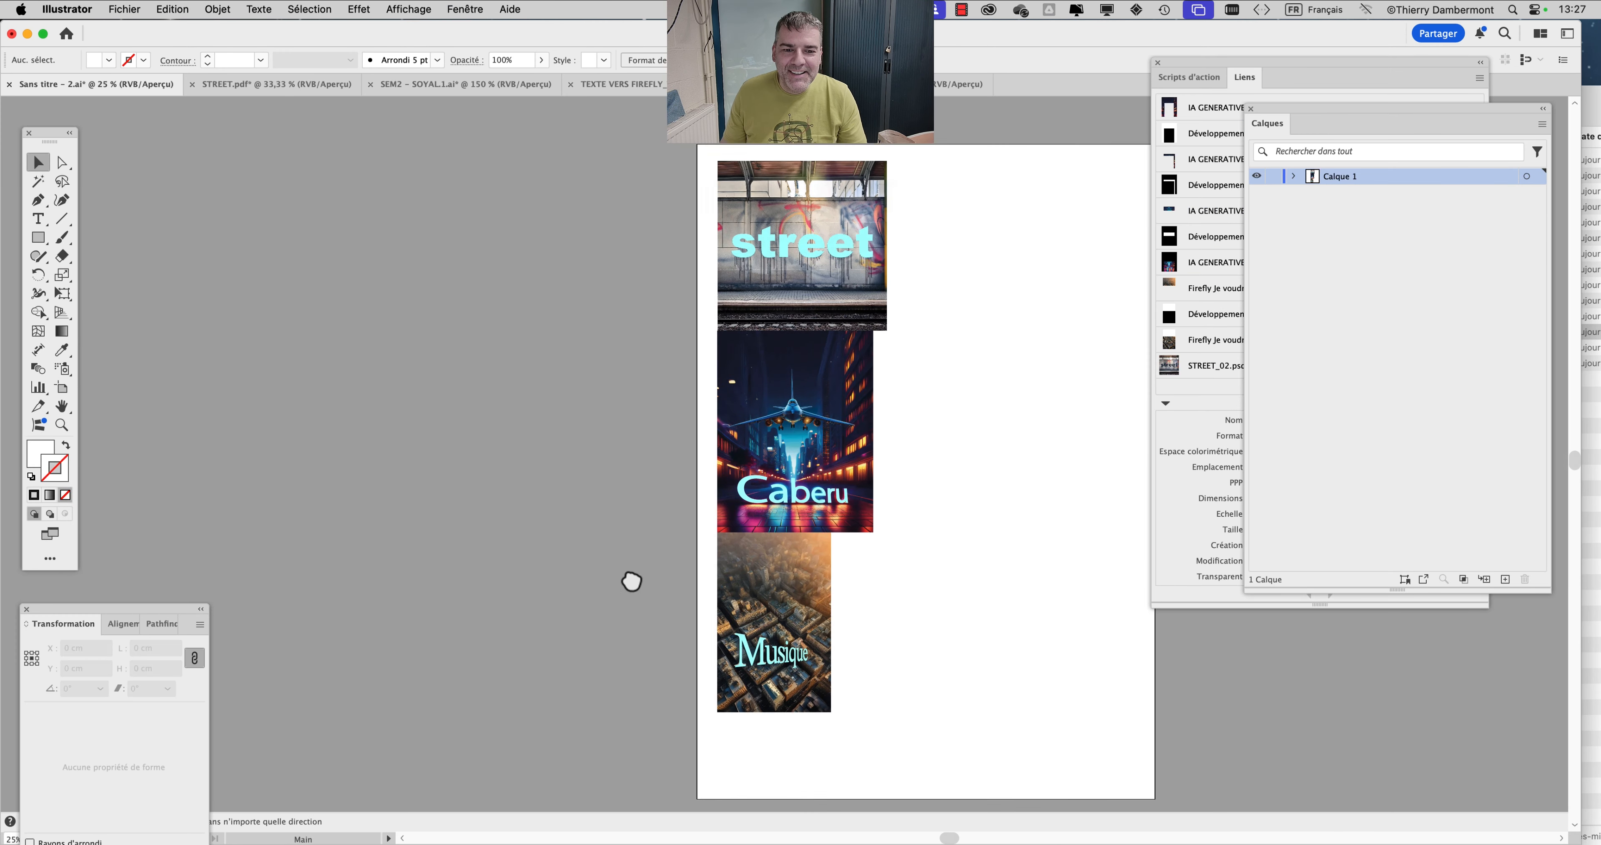
pyautogui.press('super+v')
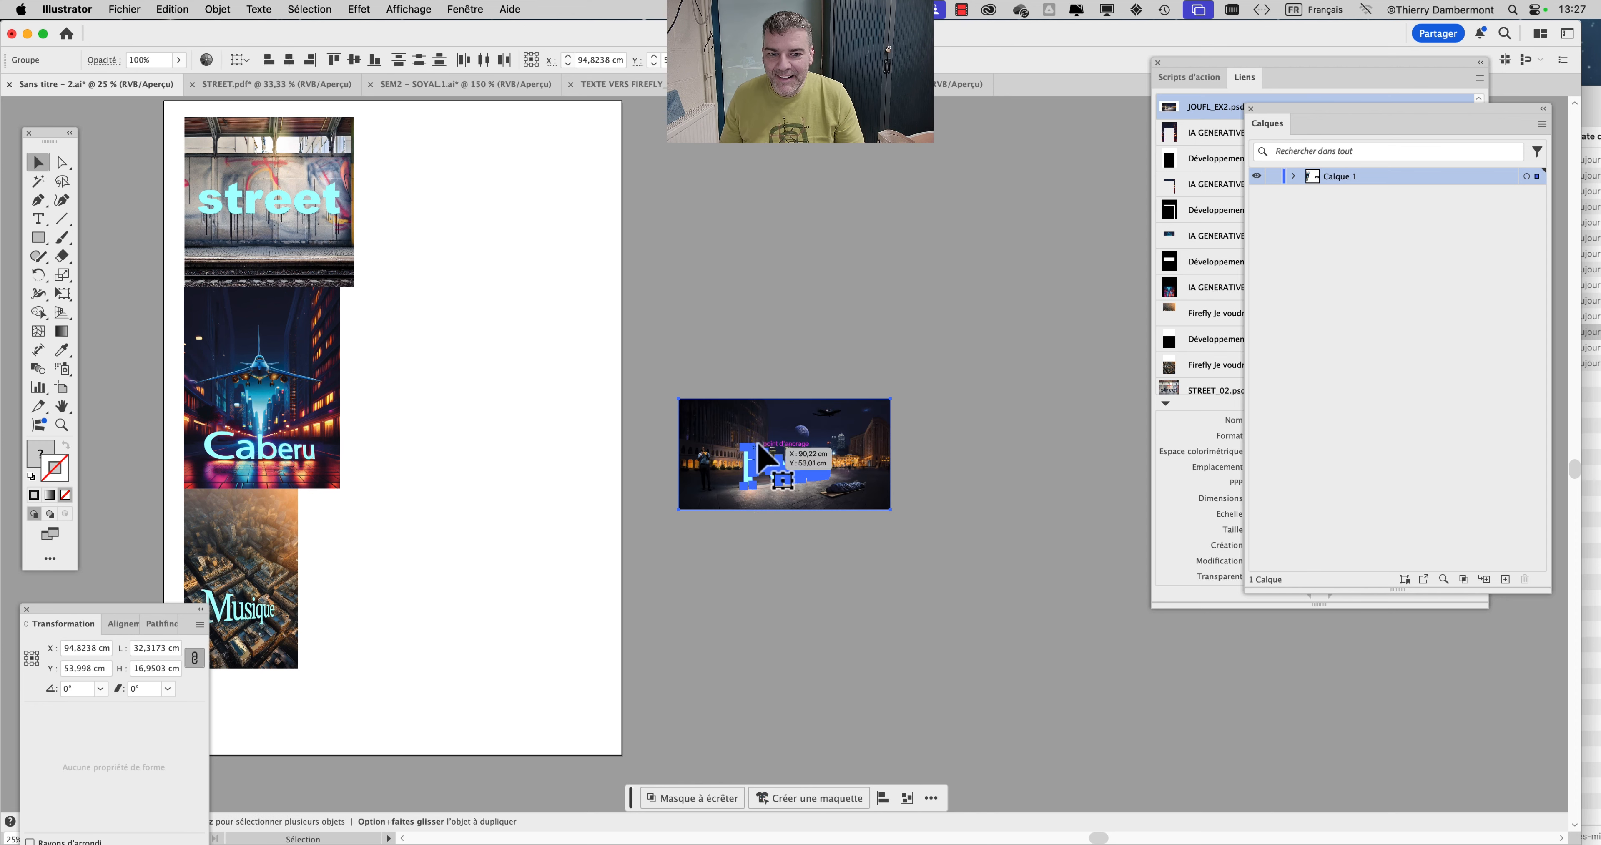
pyautogui.moveTo(761, 436); pyautogui.dragTo(460, 172)
# Step: Move the Porsche artwork against the street image's right edge and line up their upper edges
pyautogui.scroll(1, 519, 364)
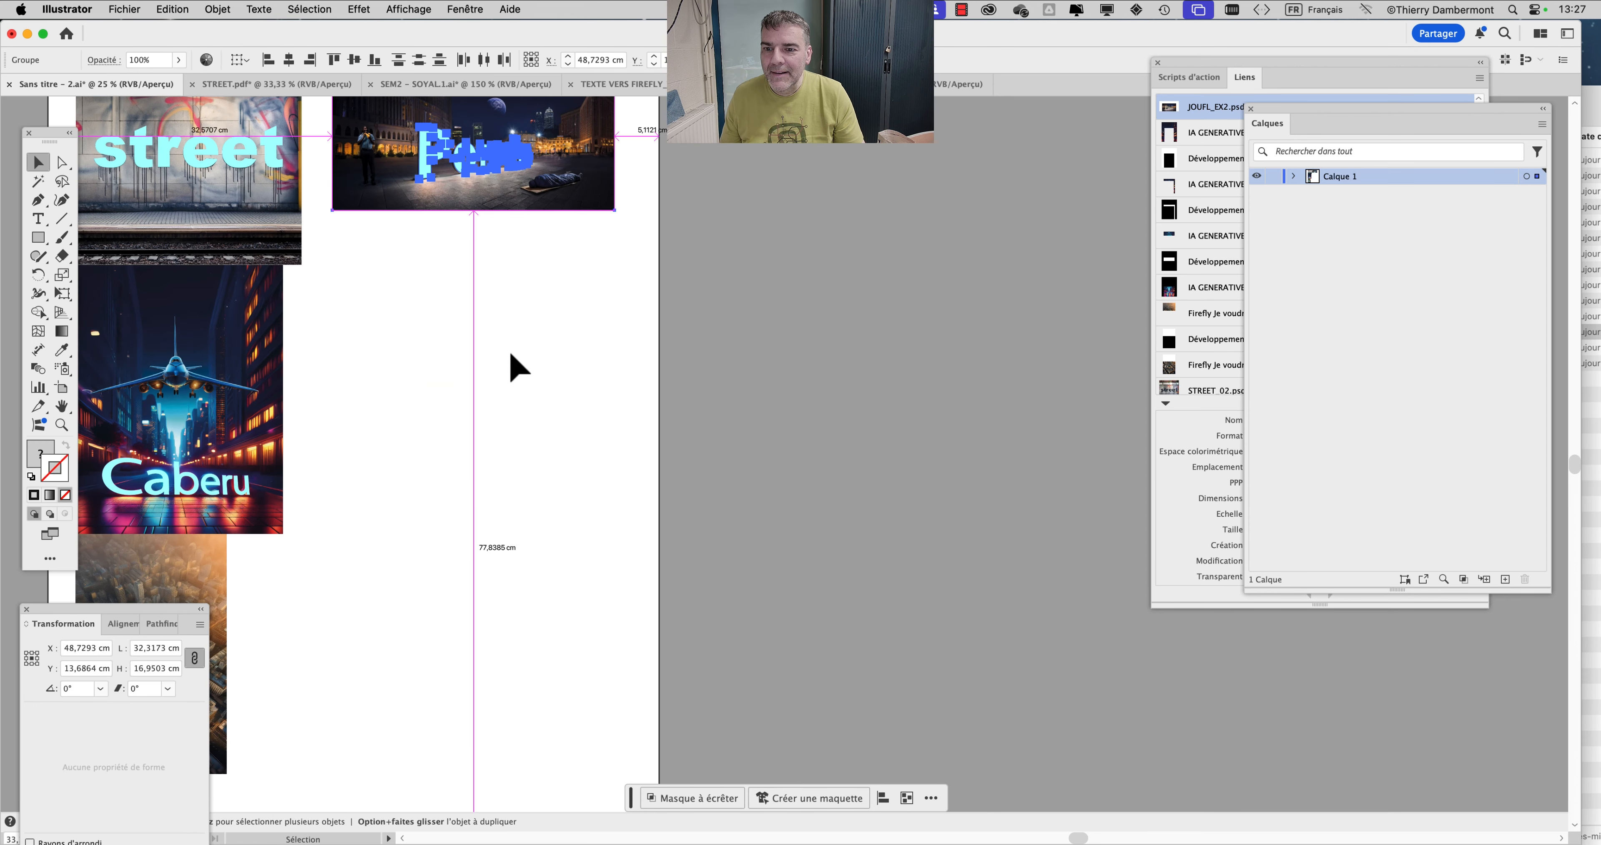
pyautogui.scroll(3, 554, 323)
pyautogui.hscroll(-2, 553, 323)
pyautogui.moveTo(553, 320)
pyautogui.mouseDown()
pyautogui.moveTo(532, 305)
pyautogui.moveTo(524, 327)
pyautogui.mouseUp()
pyautogui.click(626, 543)
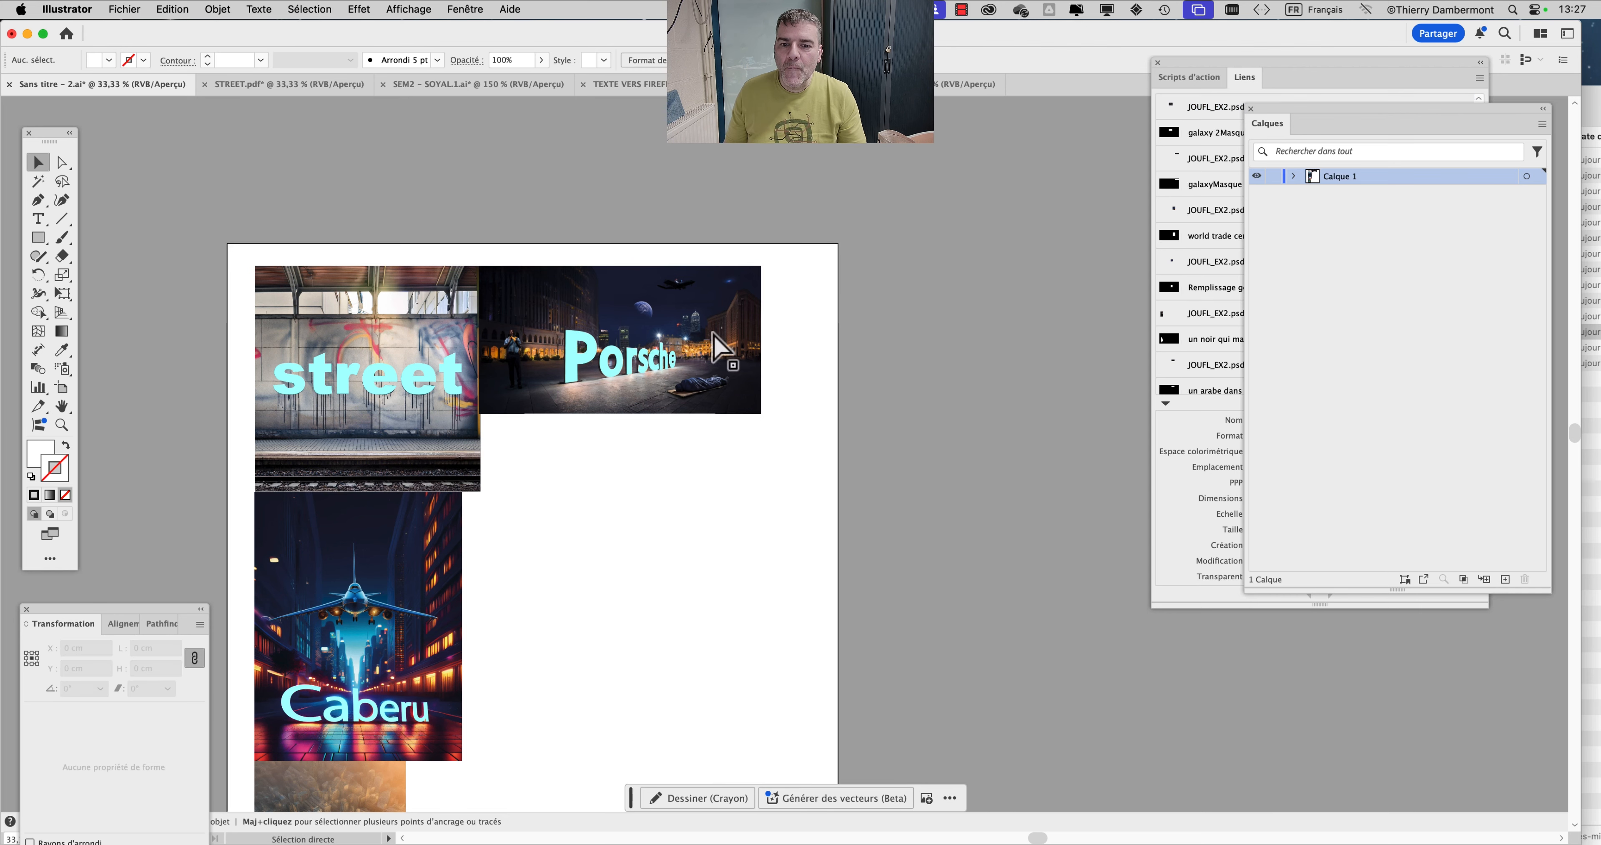
# Step: Open Pakitano2.ai, unlock the Pakitano image, lock the black rectangle and select the image with all its lettering
pyautogui.press('super+Tab')
pyautogui.click(538, 429)
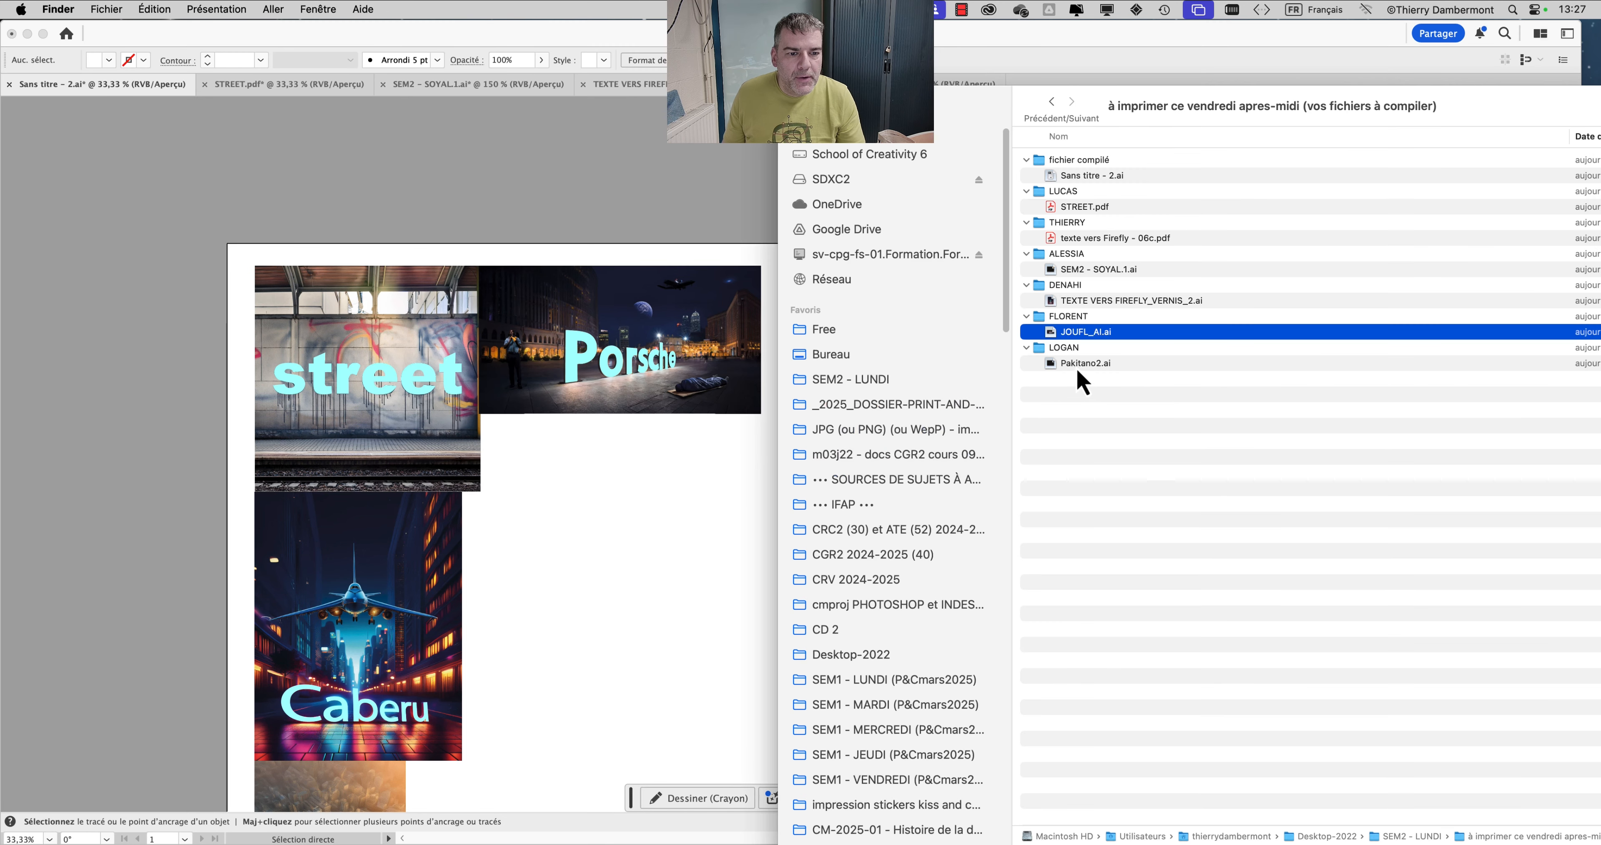
pyautogui.moveTo(1082, 366); pyautogui.dragTo(37, 389)
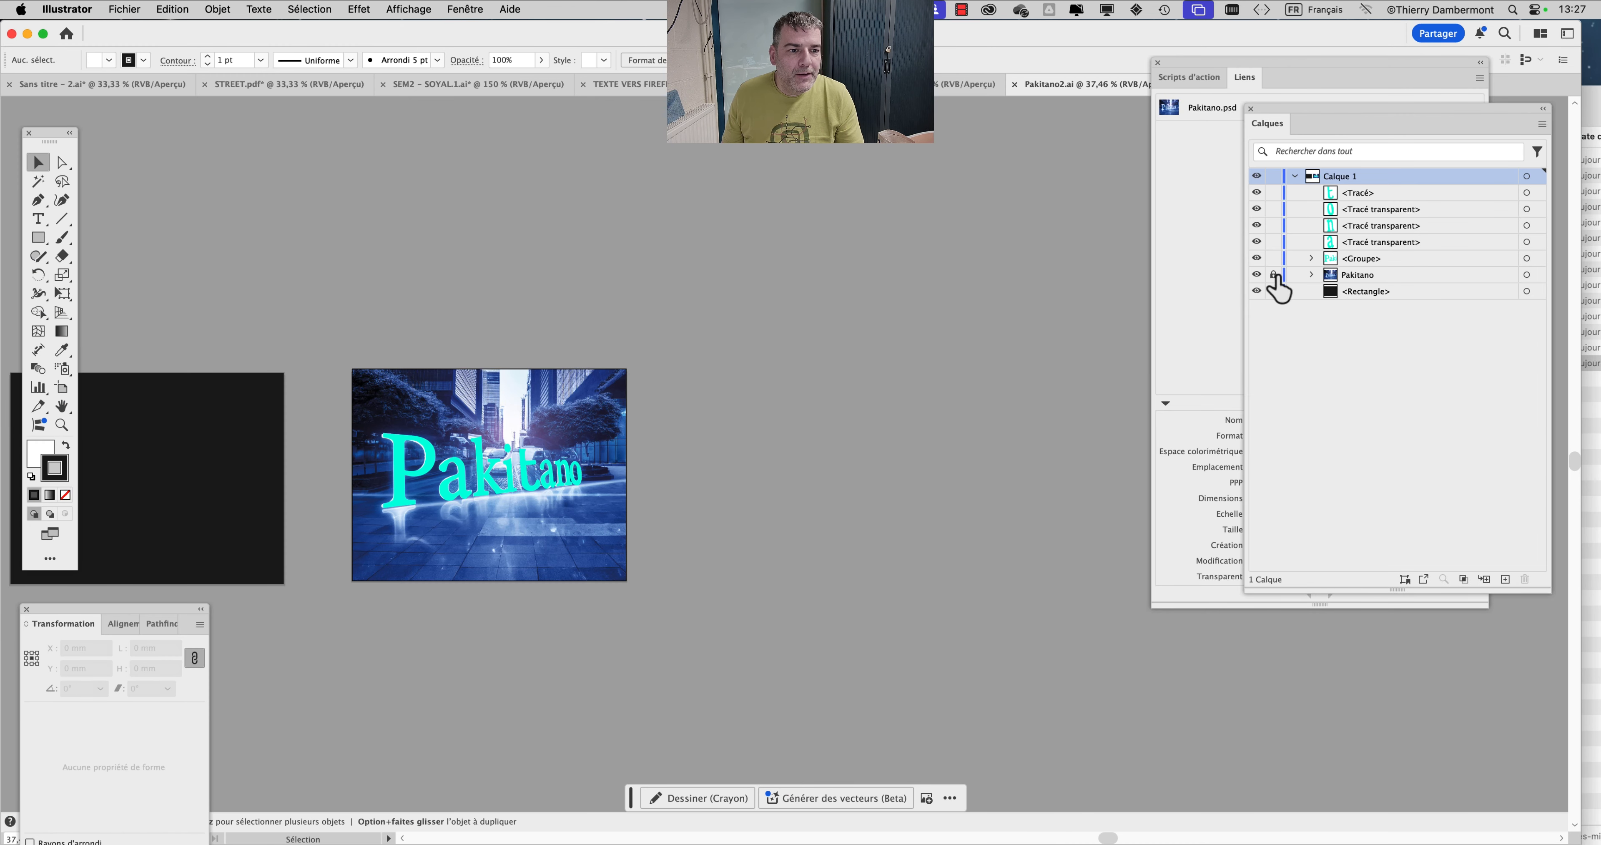
pyautogui.moveTo(345, 323); pyautogui.dragTo(696, 698)
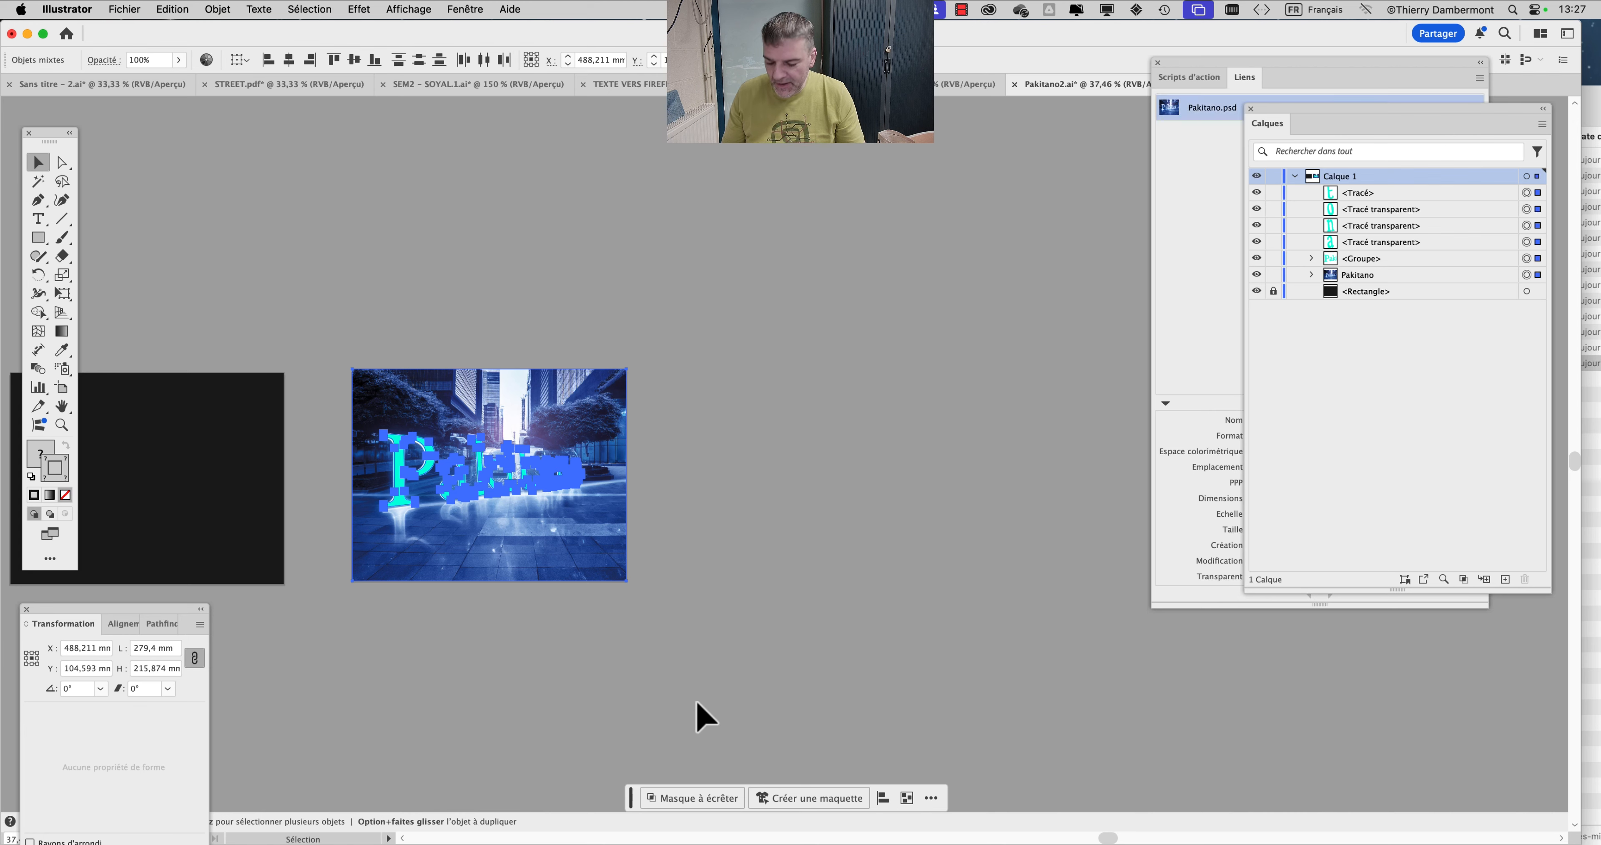
# Step: Copy the Pakitano artwork into Sans titre - 2 and place it beneath the Porsche image with their right edges aligned
pyautogui.press('super+Tab')
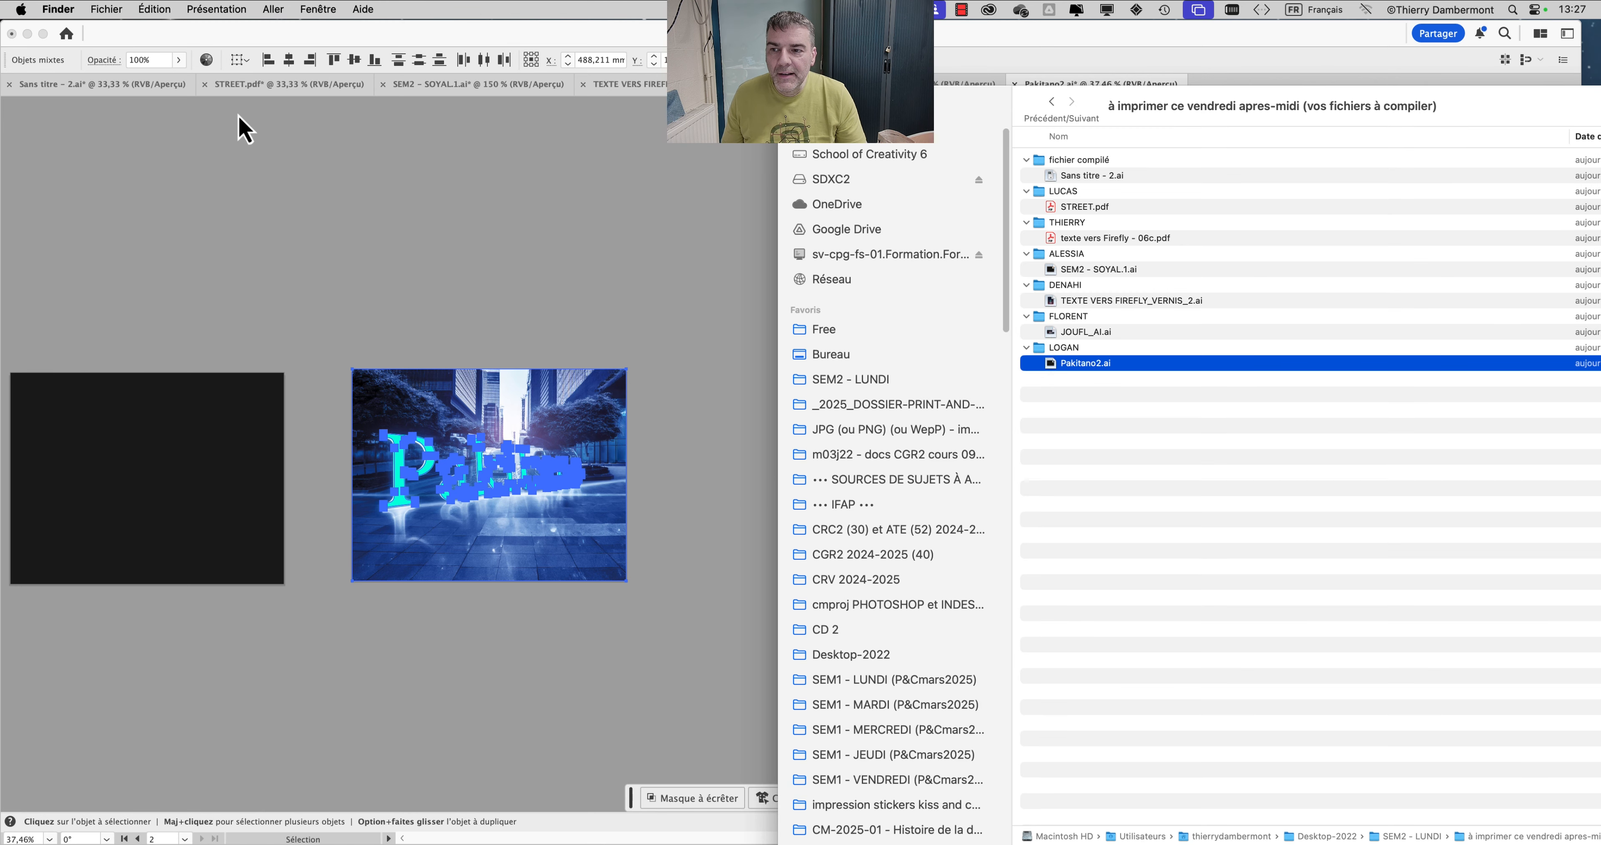
pyautogui.click(114, 89)
pyautogui.click(95, 91)
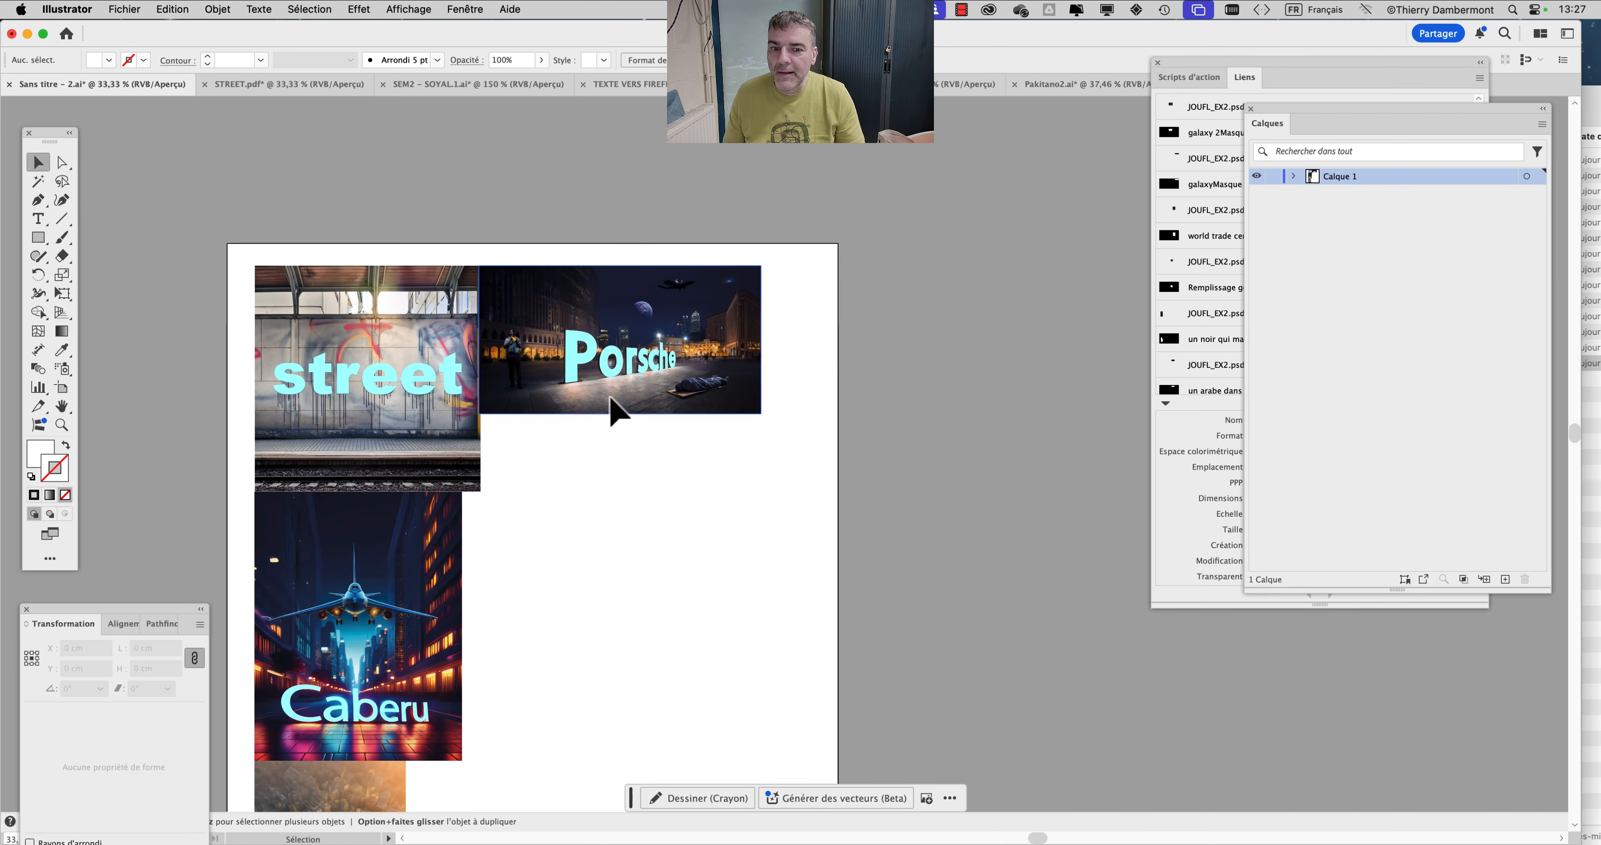
pyautogui.press('super+v')
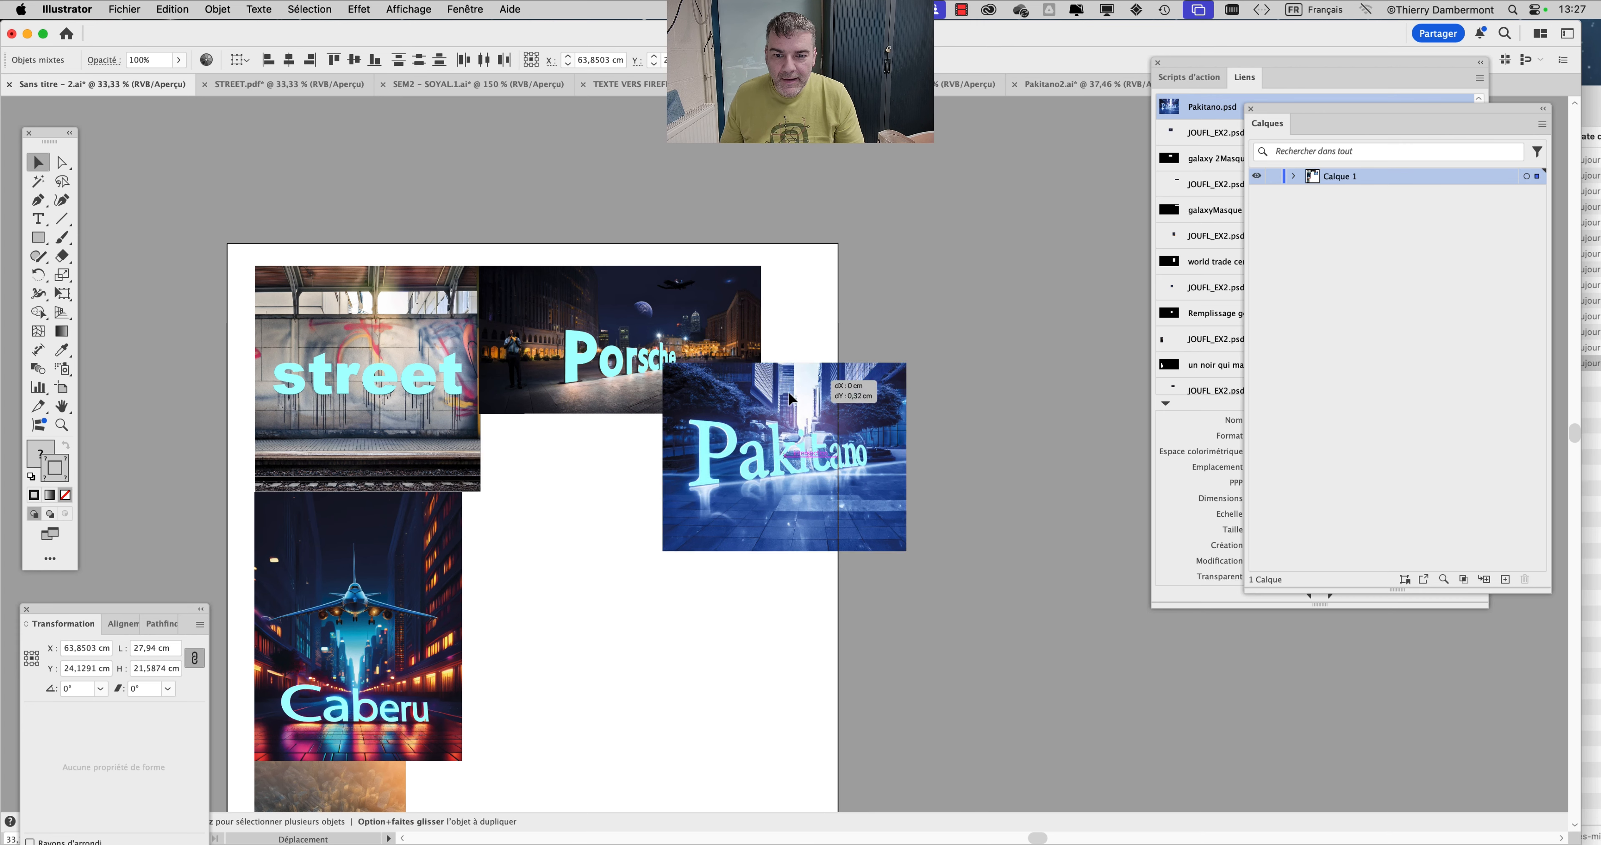
pyautogui.moveTo(798, 369); pyautogui.dragTo(655, 429)
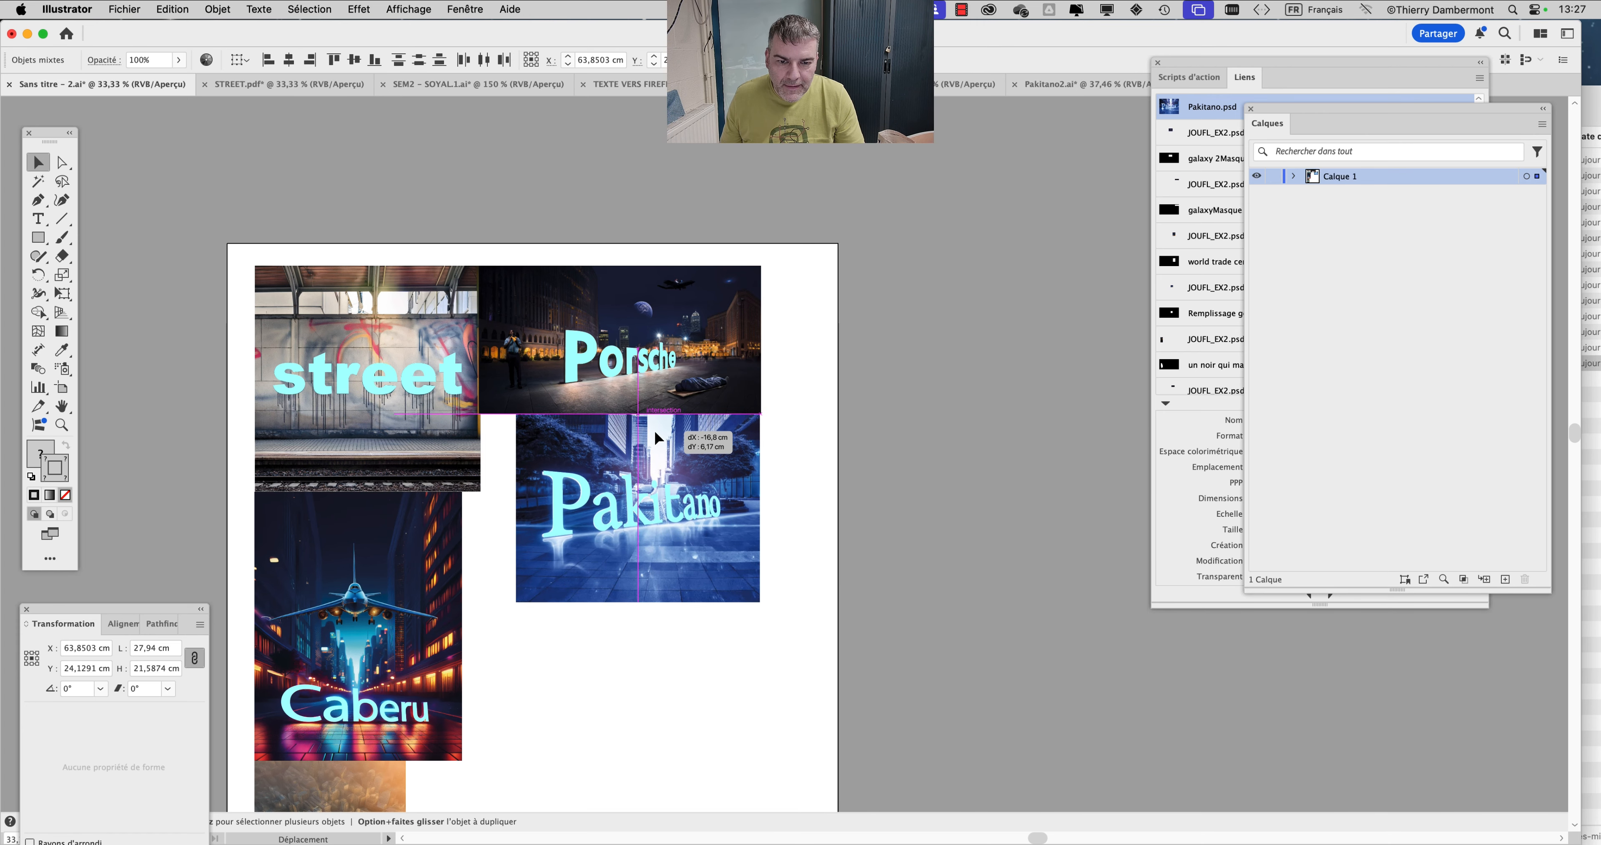
# Step: Nudge the Pakitano artwork slightly downward so its upper edge sits exactly on the Porsche image's lower edge
pyautogui.press('super+plus')
pyautogui.press('super+plus')
pyautogui.moveTo(760, 418); pyautogui.dragTo(761, 420)
pyautogui.scroll(2, 761, 420)
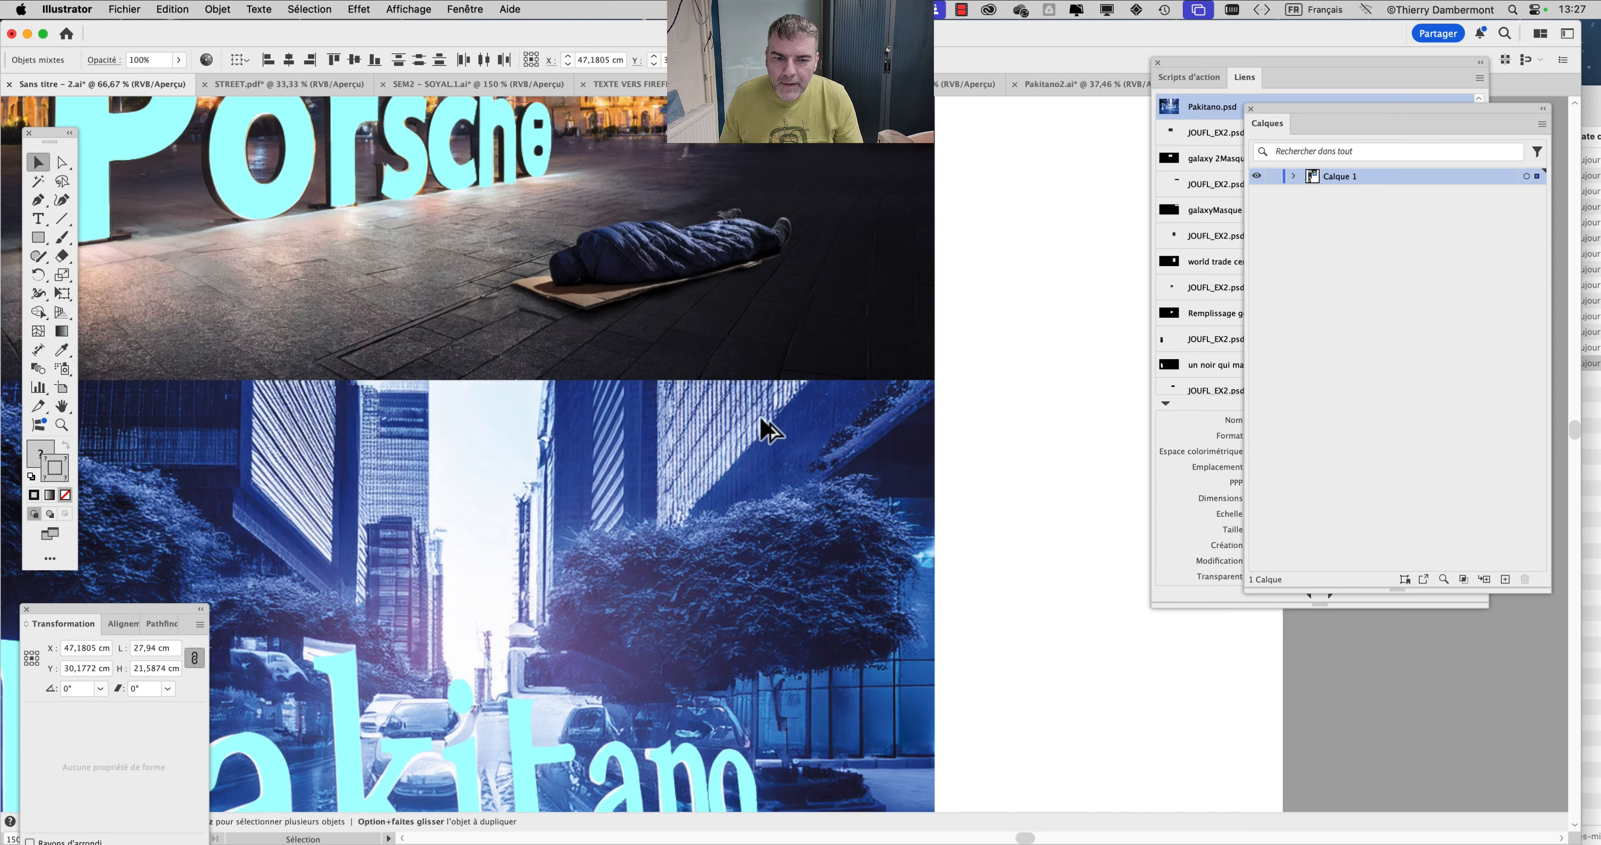
pyautogui.moveTo(347, 420); pyautogui.dragTo(875, 404)
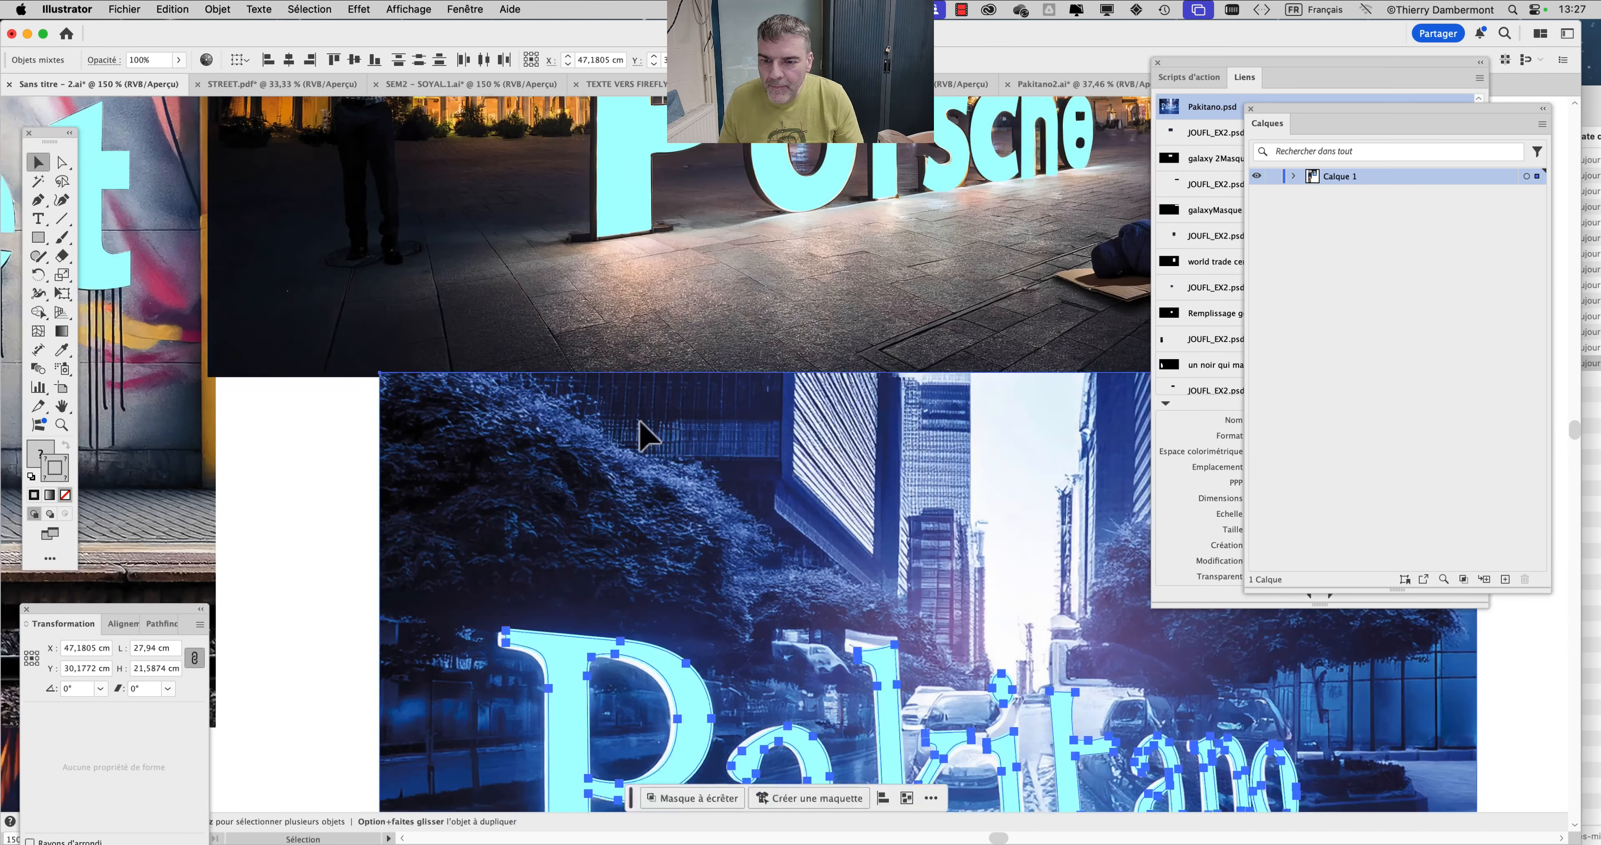
pyautogui.moveTo(644, 433); pyautogui.dragTo(644, 439)
pyautogui.scroll(-2, 846, 547)
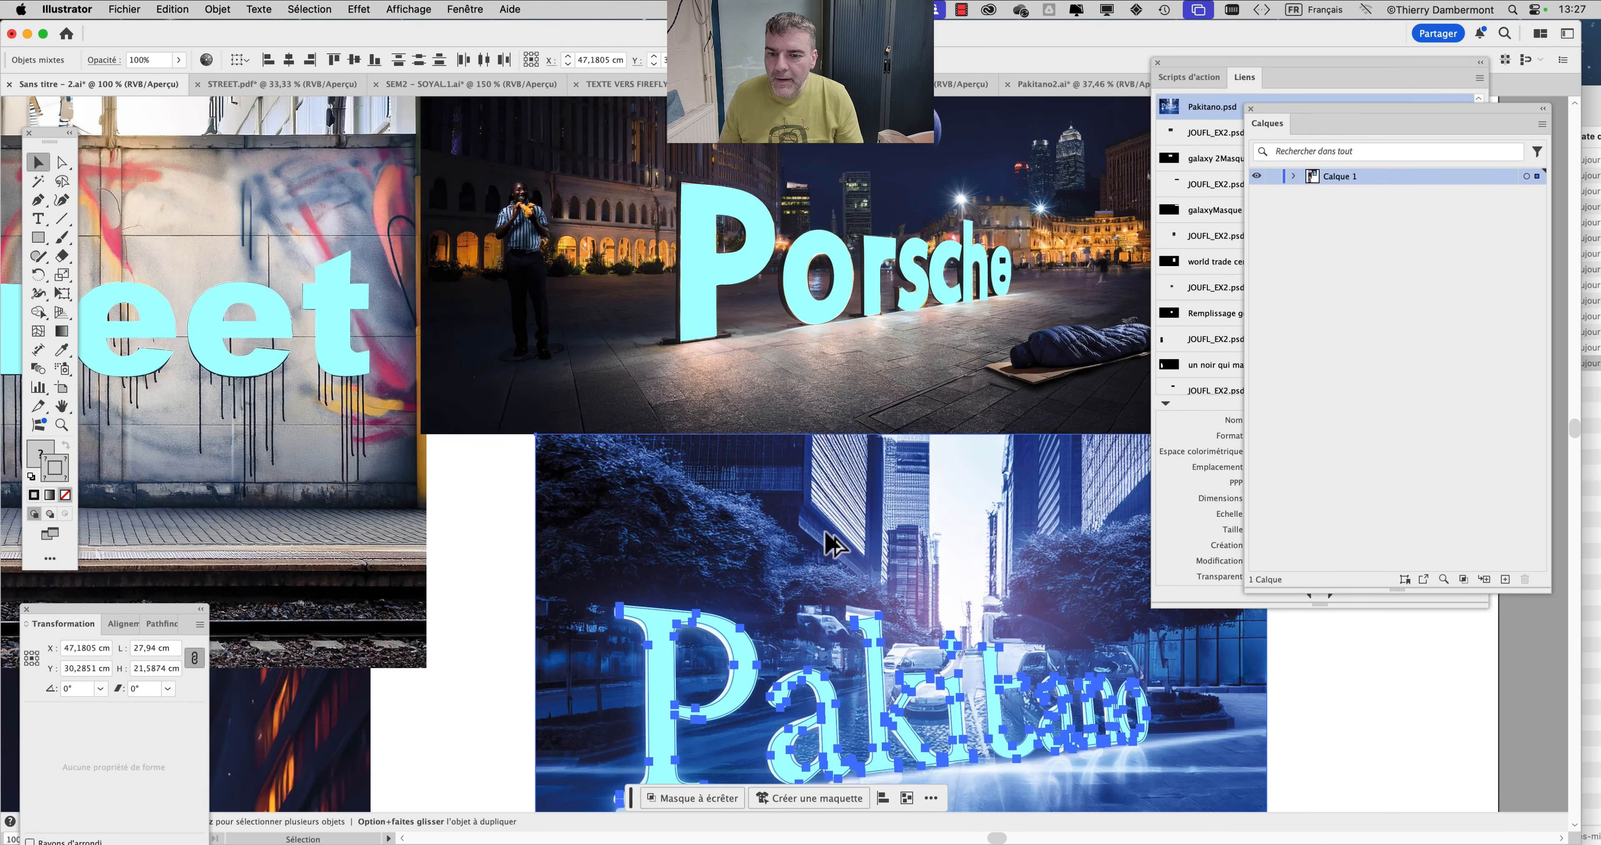
pyautogui.scroll(-1, 510, 550)
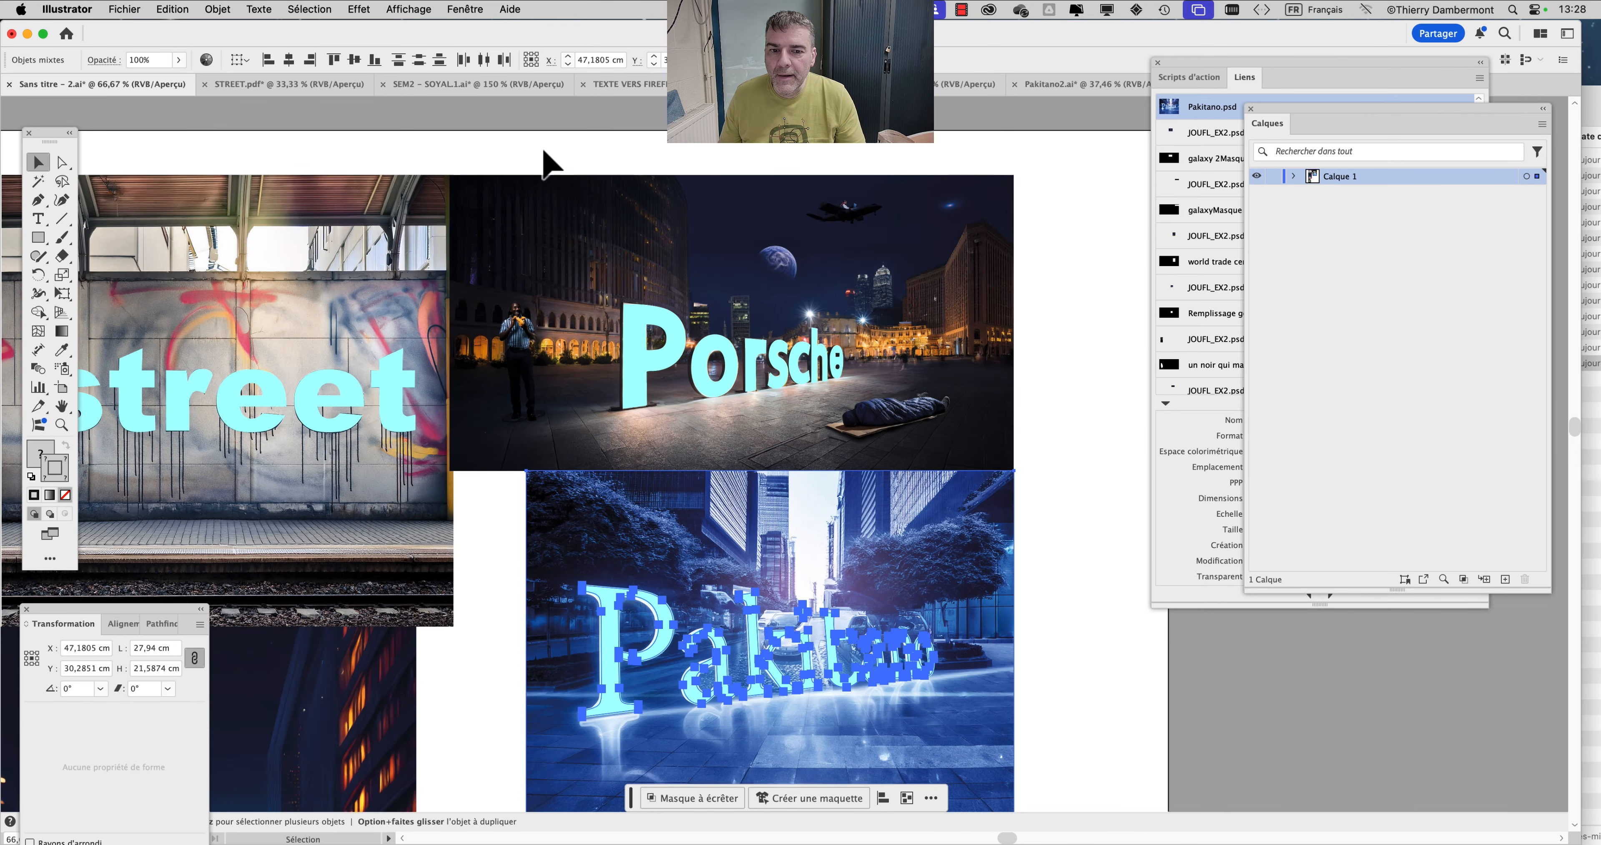
# Step: Shift the Porsche and Pakitano artwork together slightly to the right so the Porsche image no longer overlaps the street image
pyautogui.click(543, 386)
pyautogui.scroll(1, 465, 286)
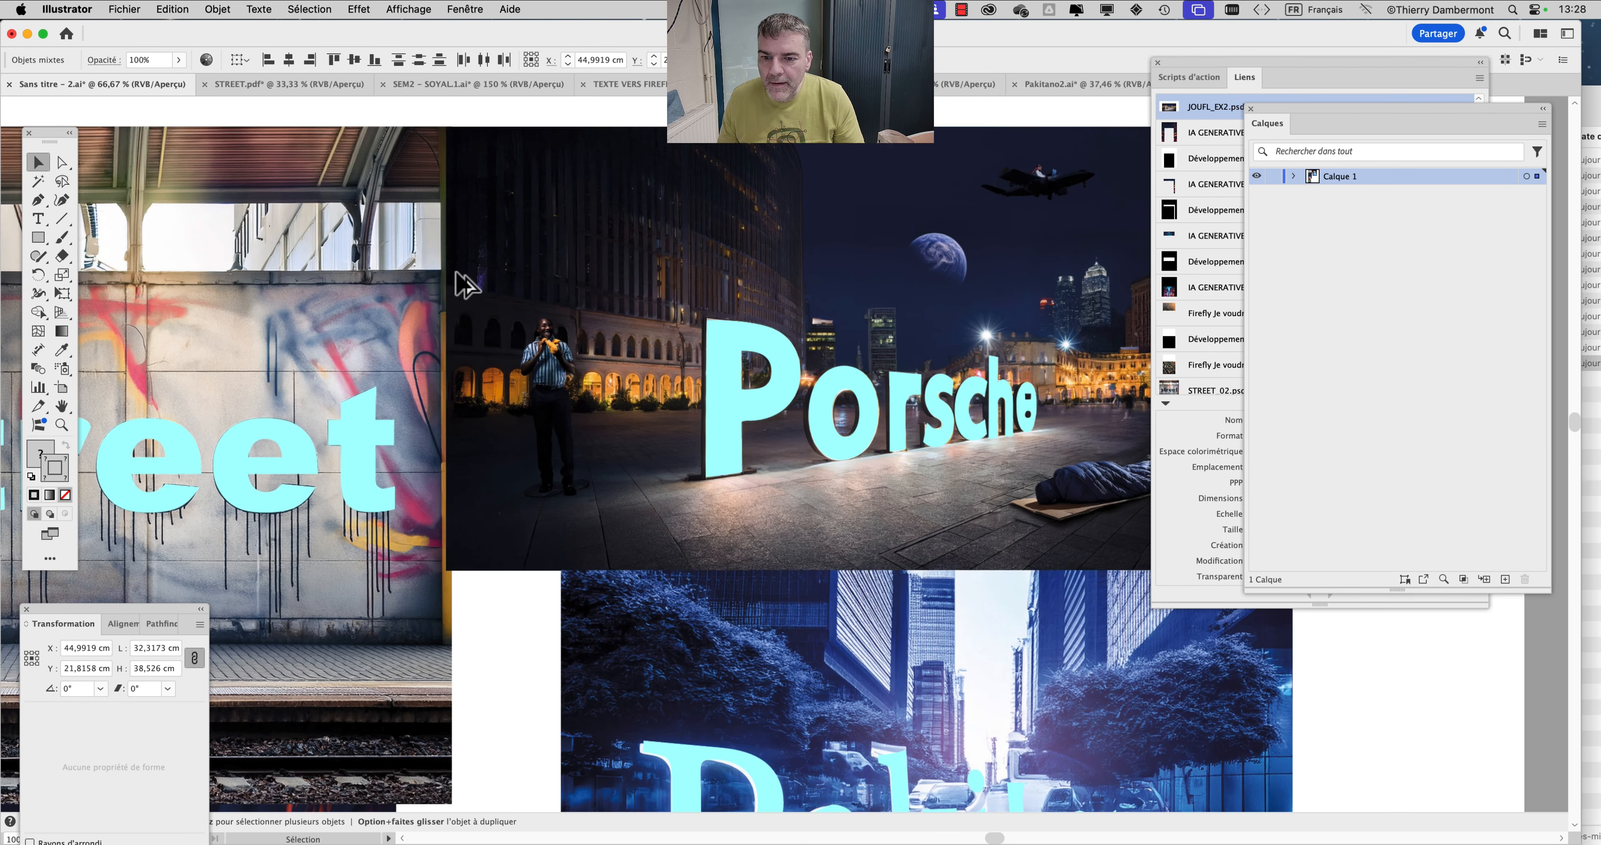
pyautogui.moveTo(519, 504); pyautogui.dragTo(525, 502)
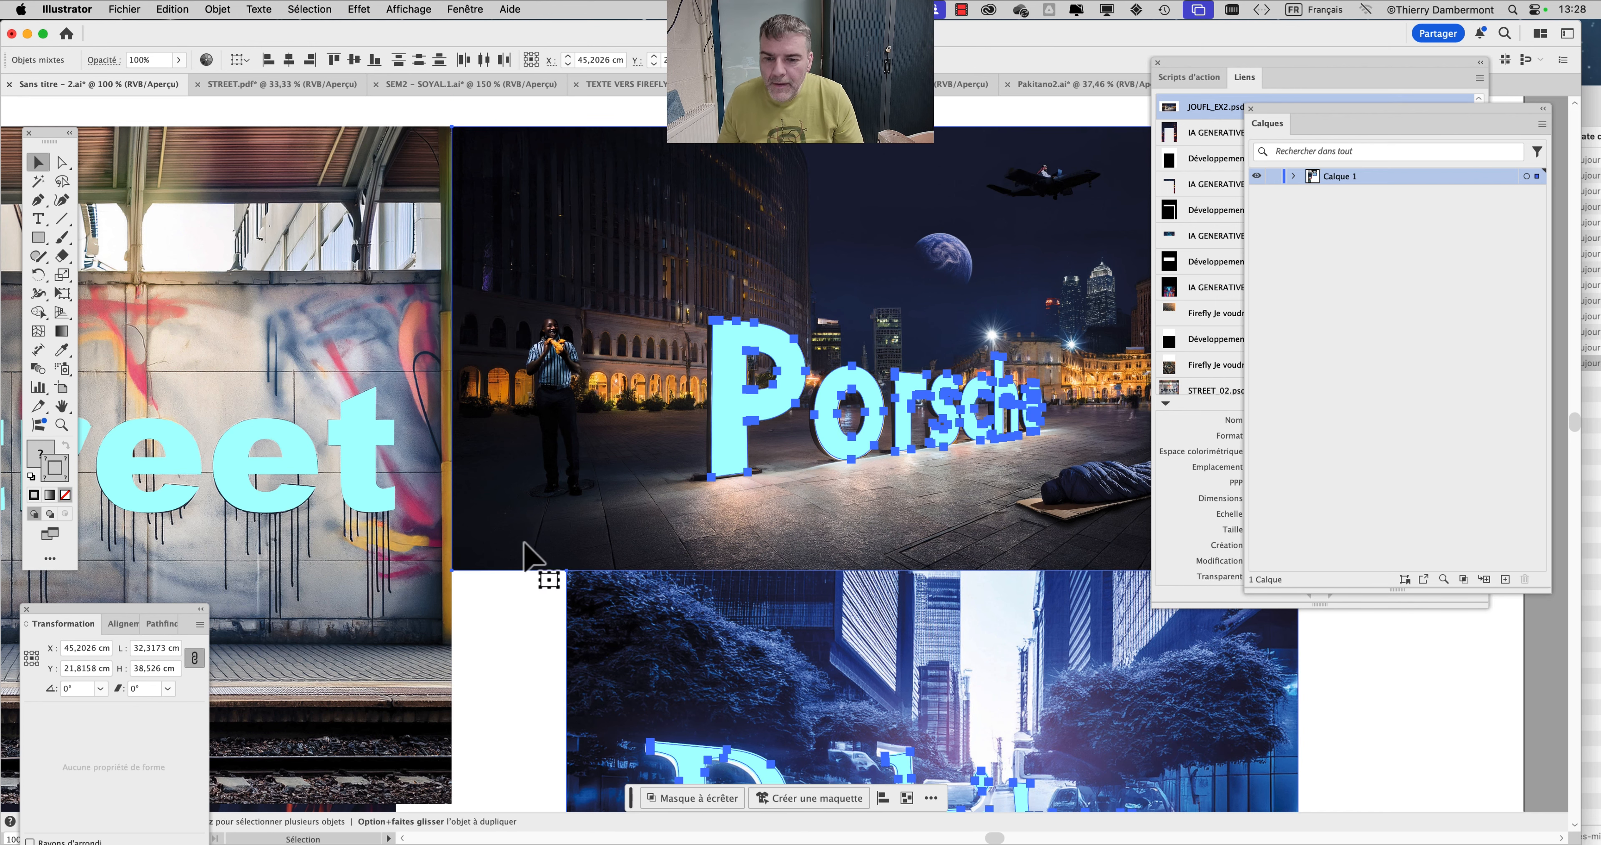
pyautogui.scroll(-2, 597, 656)
pyautogui.click(958, 603)
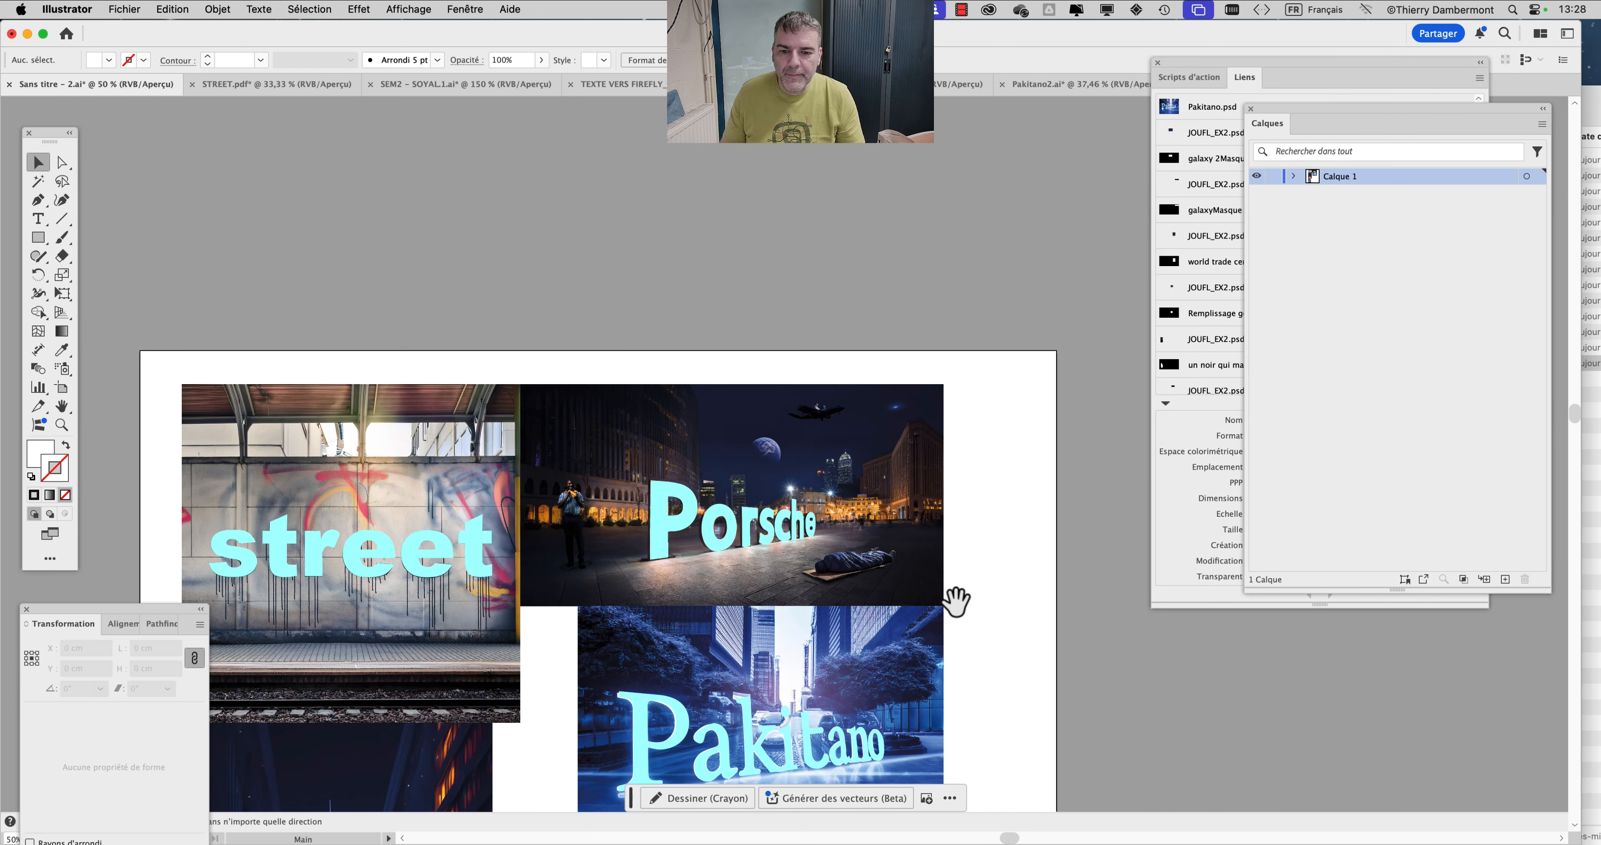
# Step: Move the Pakitano artwork left against the street image, aligning its left edge with the Porsche image's left edge
pyautogui.scroll(-2, 954, 528)
pyautogui.moveTo(754, 572); pyautogui.dragTo(544, 302)
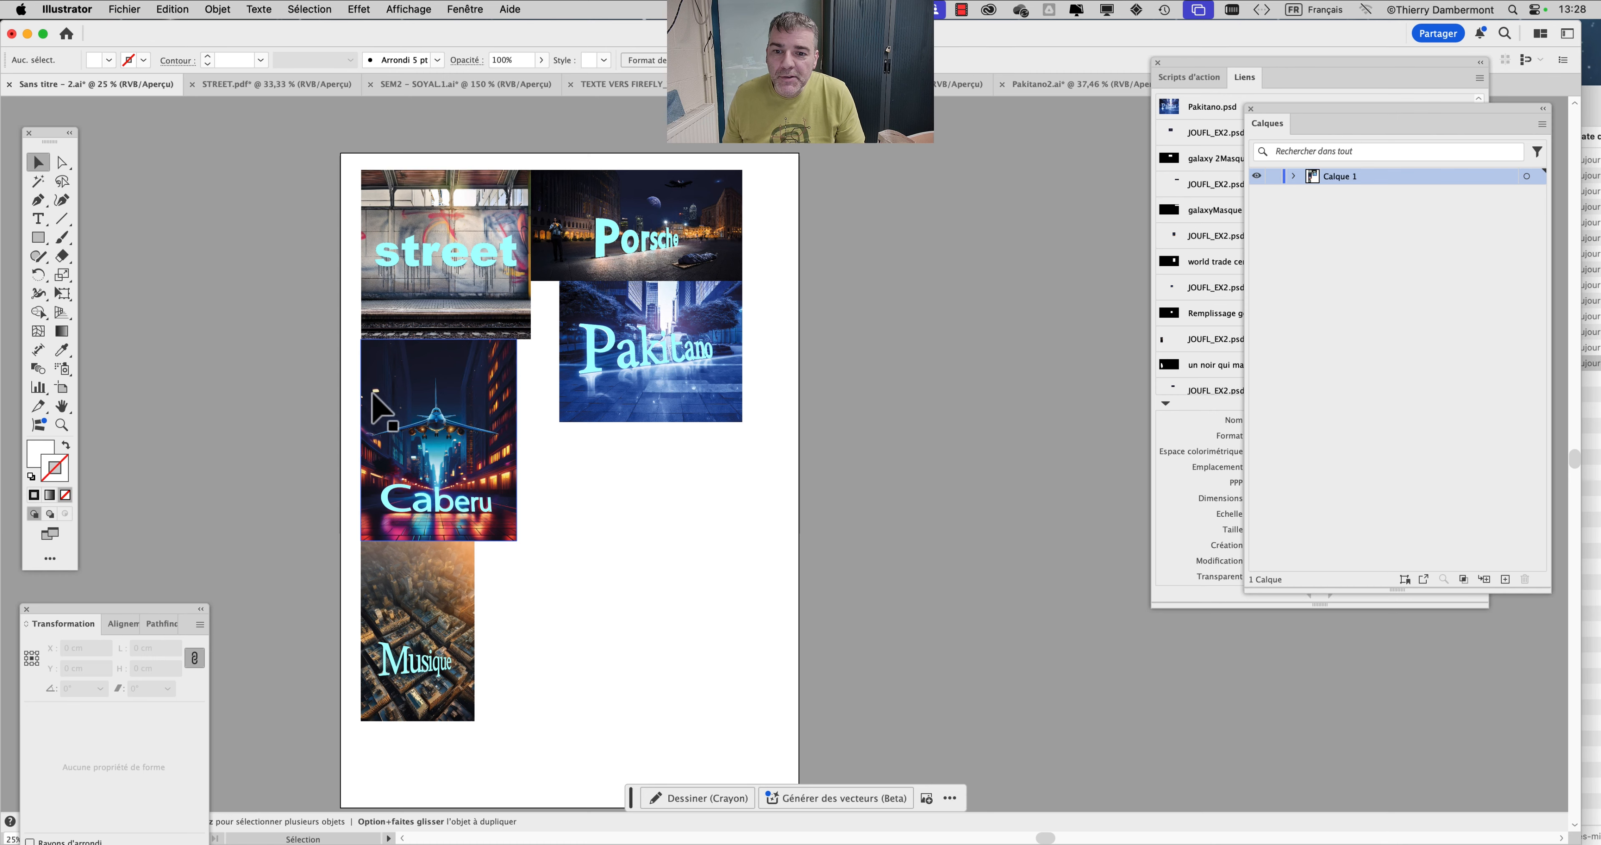
pyautogui.scroll(1, 374, 407)
pyautogui.scroll(-1, 578, 428)
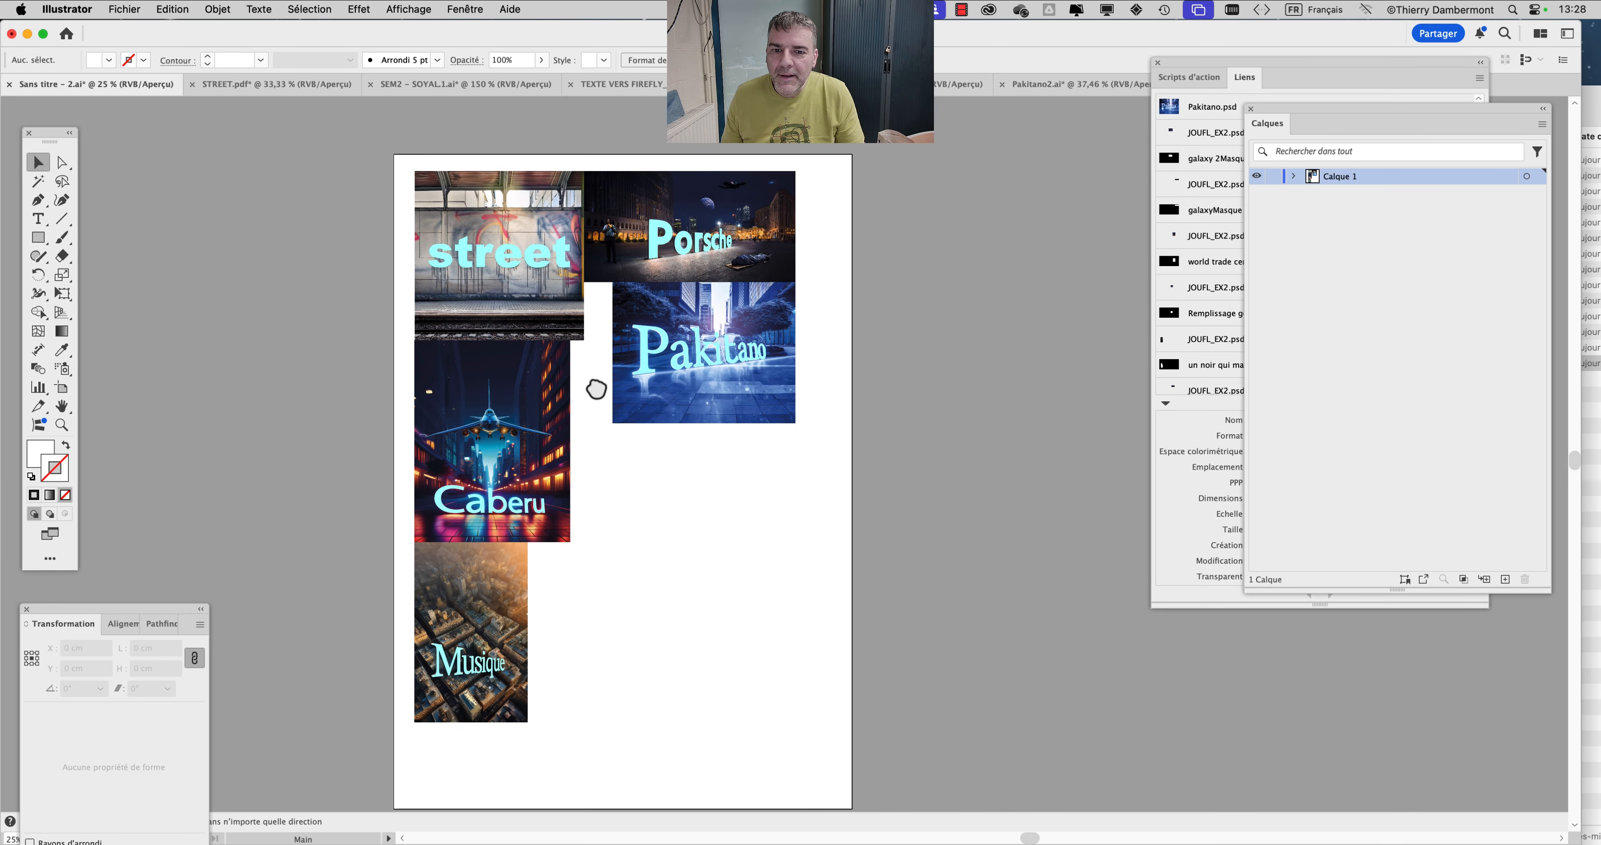
pyautogui.scroll(-1, 596, 389)
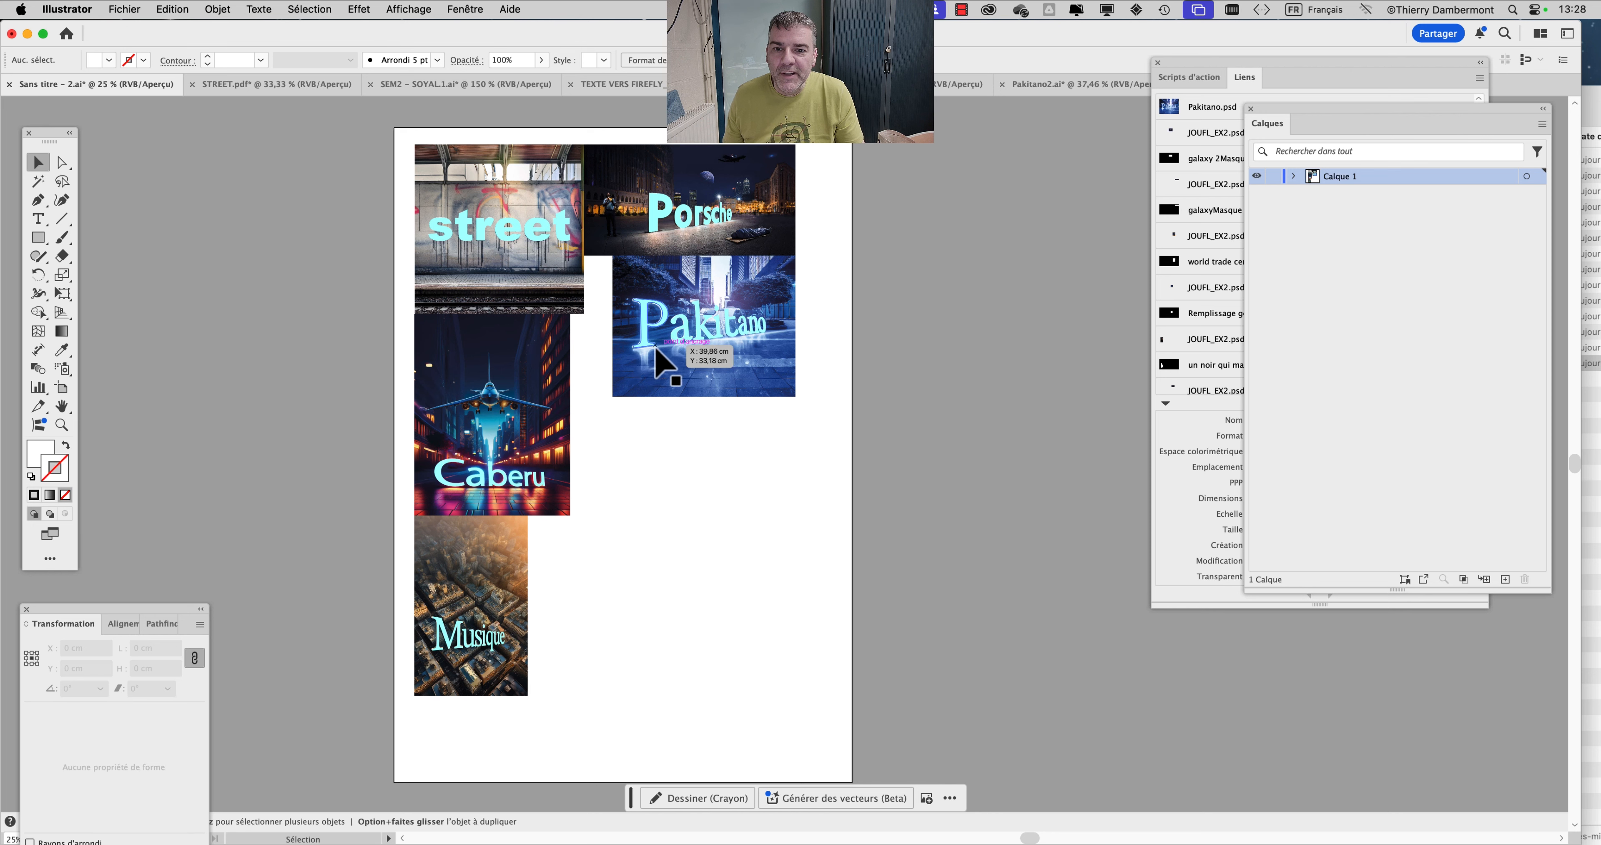
pyautogui.scroll(1, 658, 323)
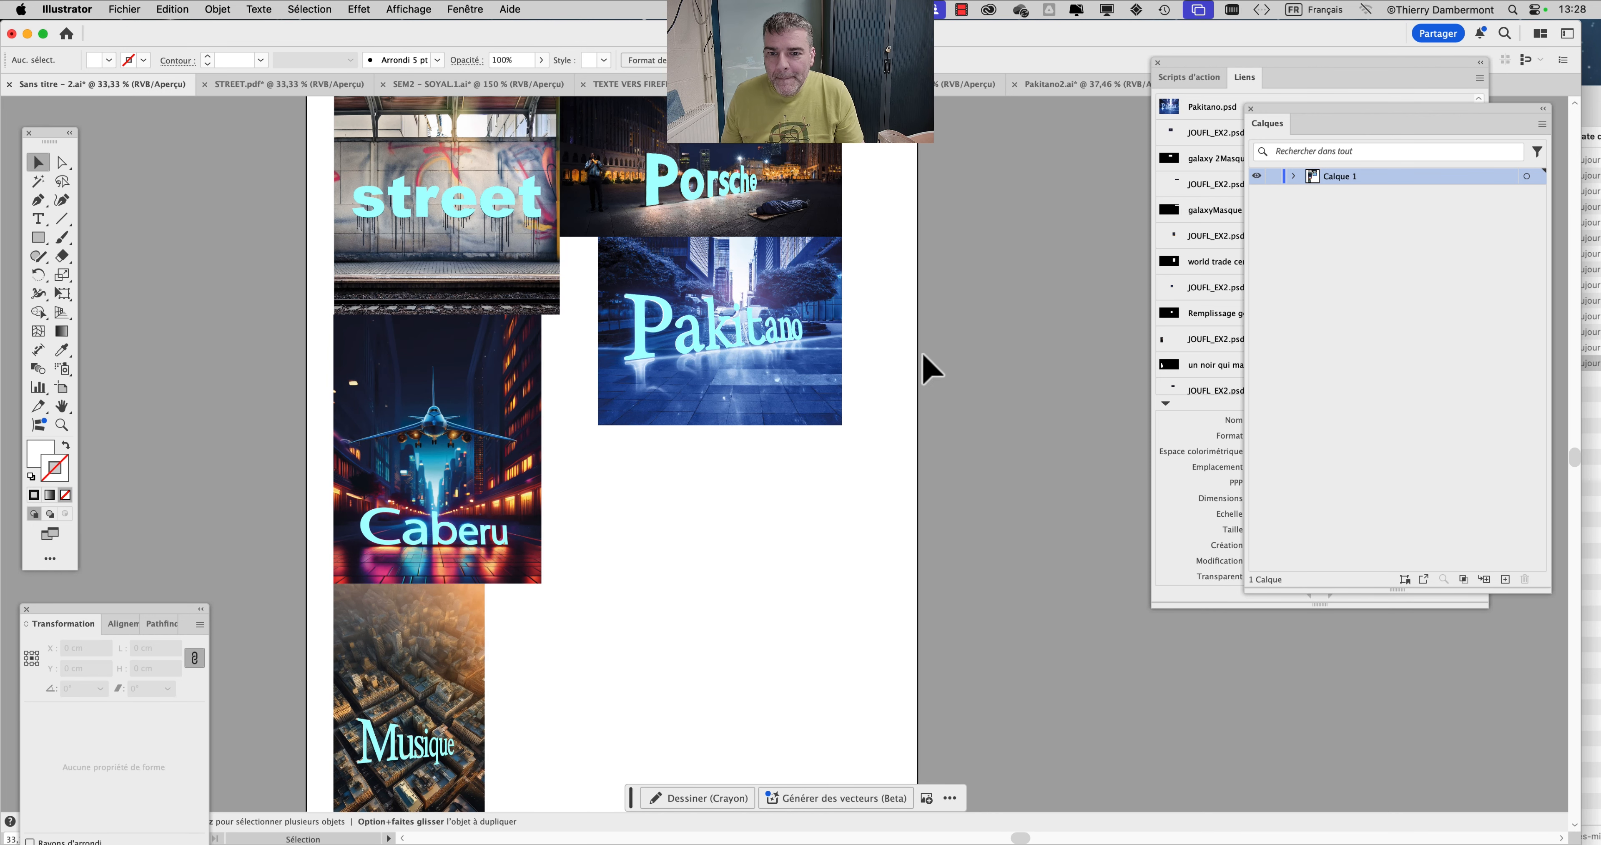
pyautogui.moveTo(698, 301); pyautogui.dragTo(658, 300)
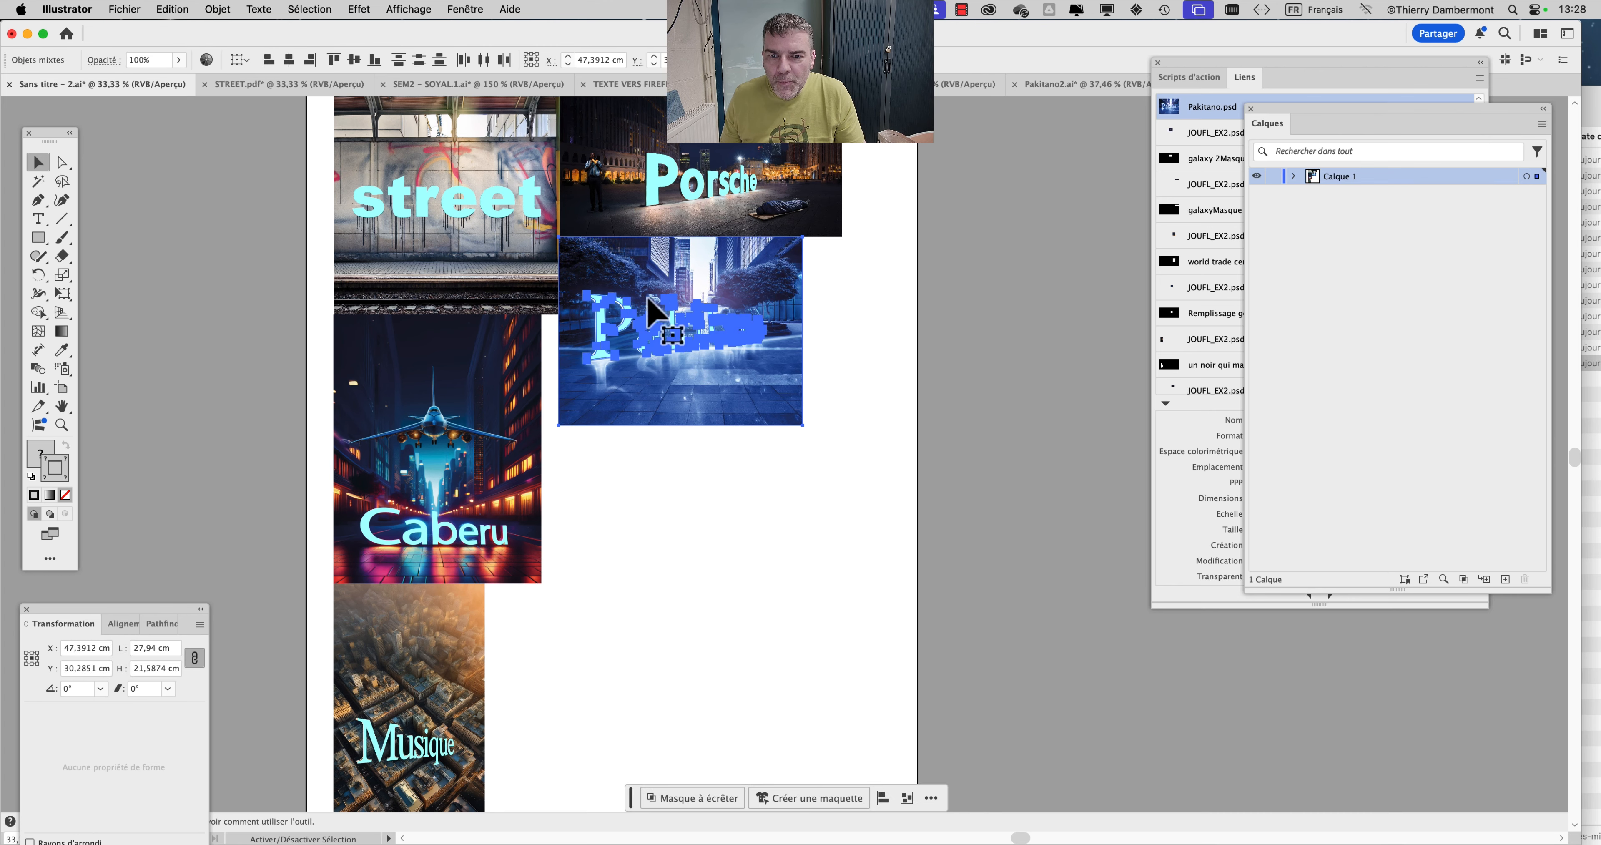
pyautogui.scroll(4, 559, 242)
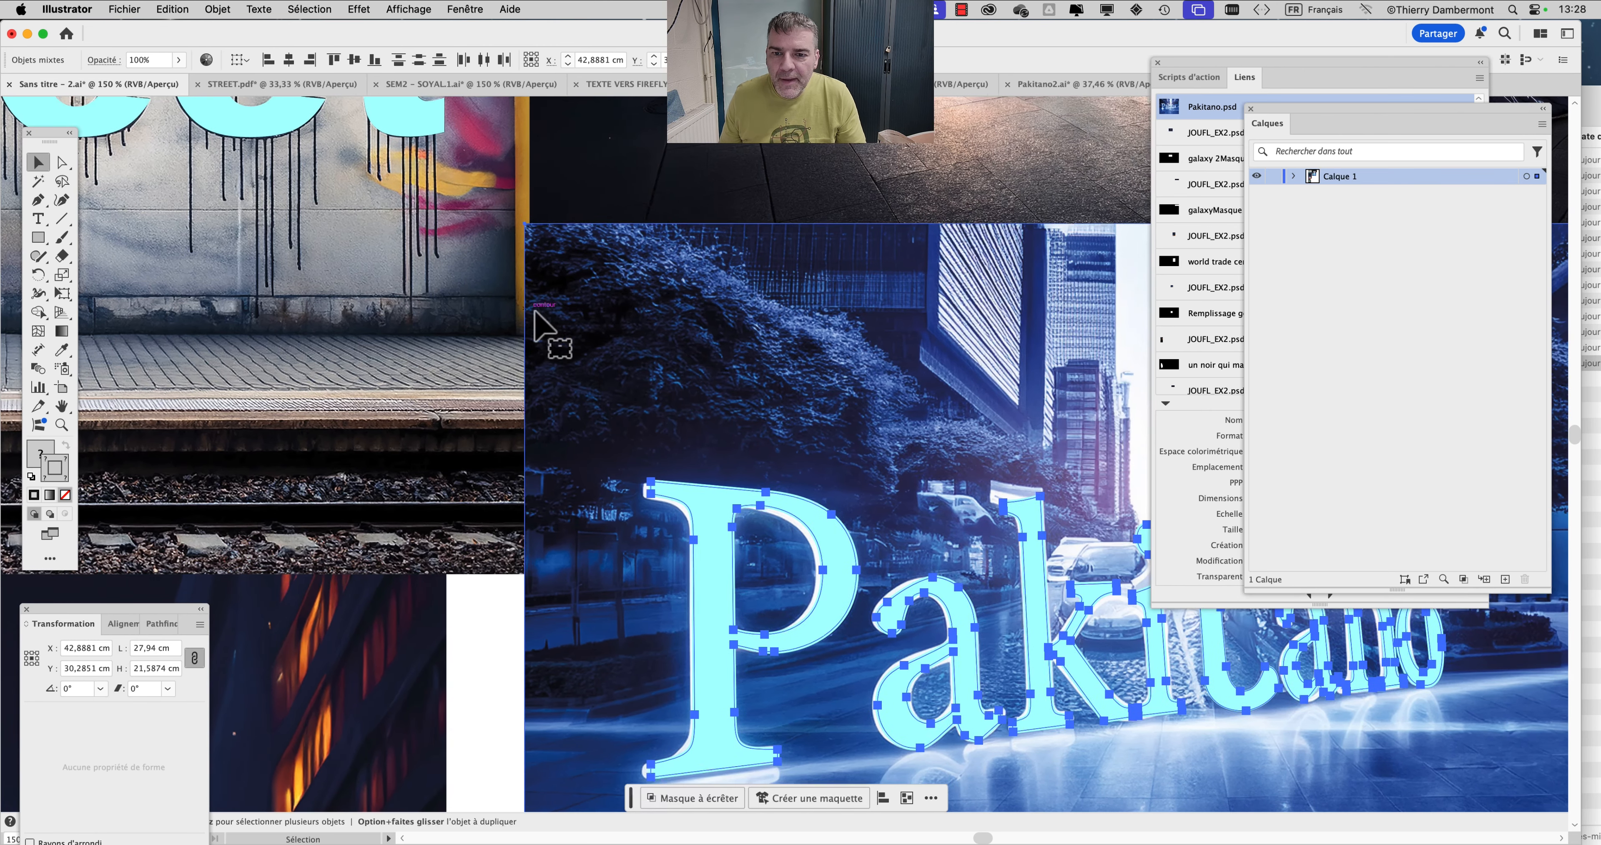
pyautogui.moveTo(579, 293); pyautogui.dragTo(586, 294)
pyautogui.scroll(-4, 672, 421)
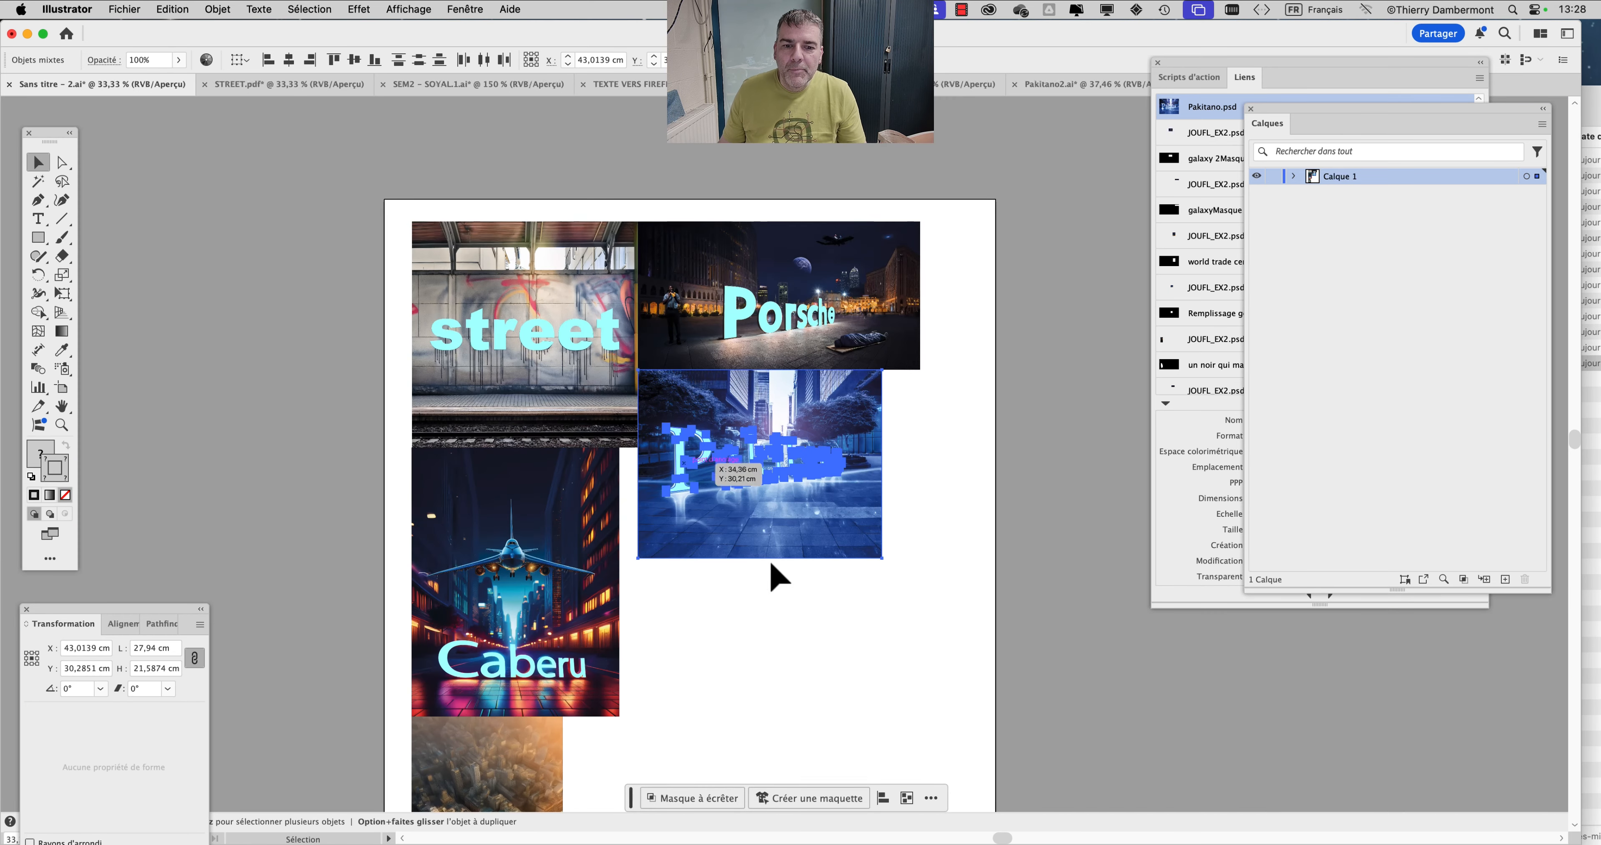
# Step: Deselect the artwork and save the compiled Sans titre - 2 document
pyautogui.click(815, 667)
pyautogui.scroll(-3, 793, 572)
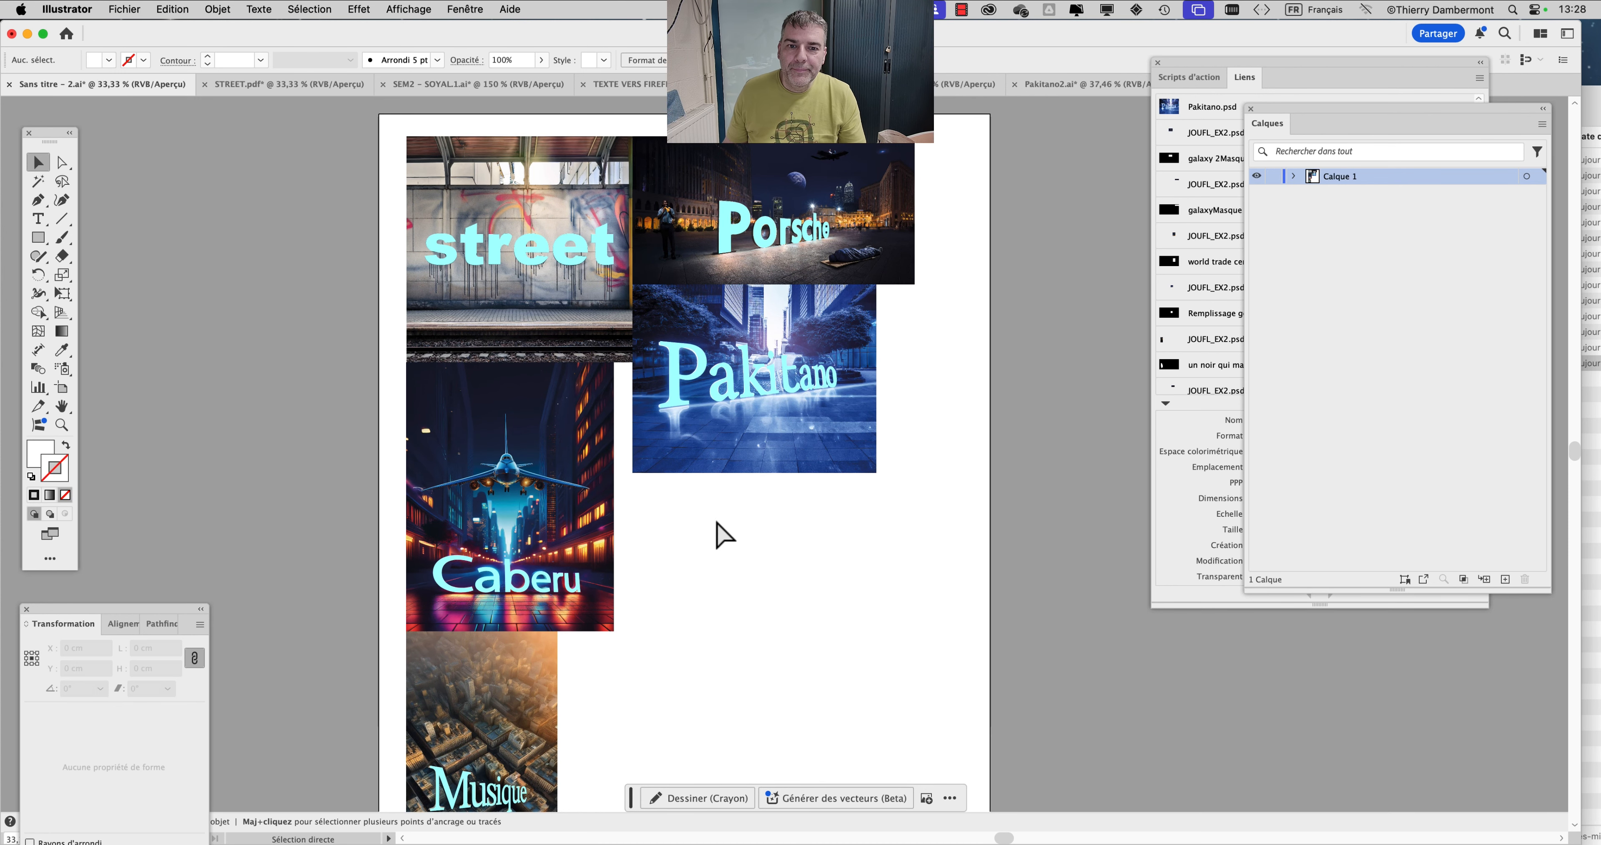
pyautogui.press('super+s')
pyautogui.press('super+minus')
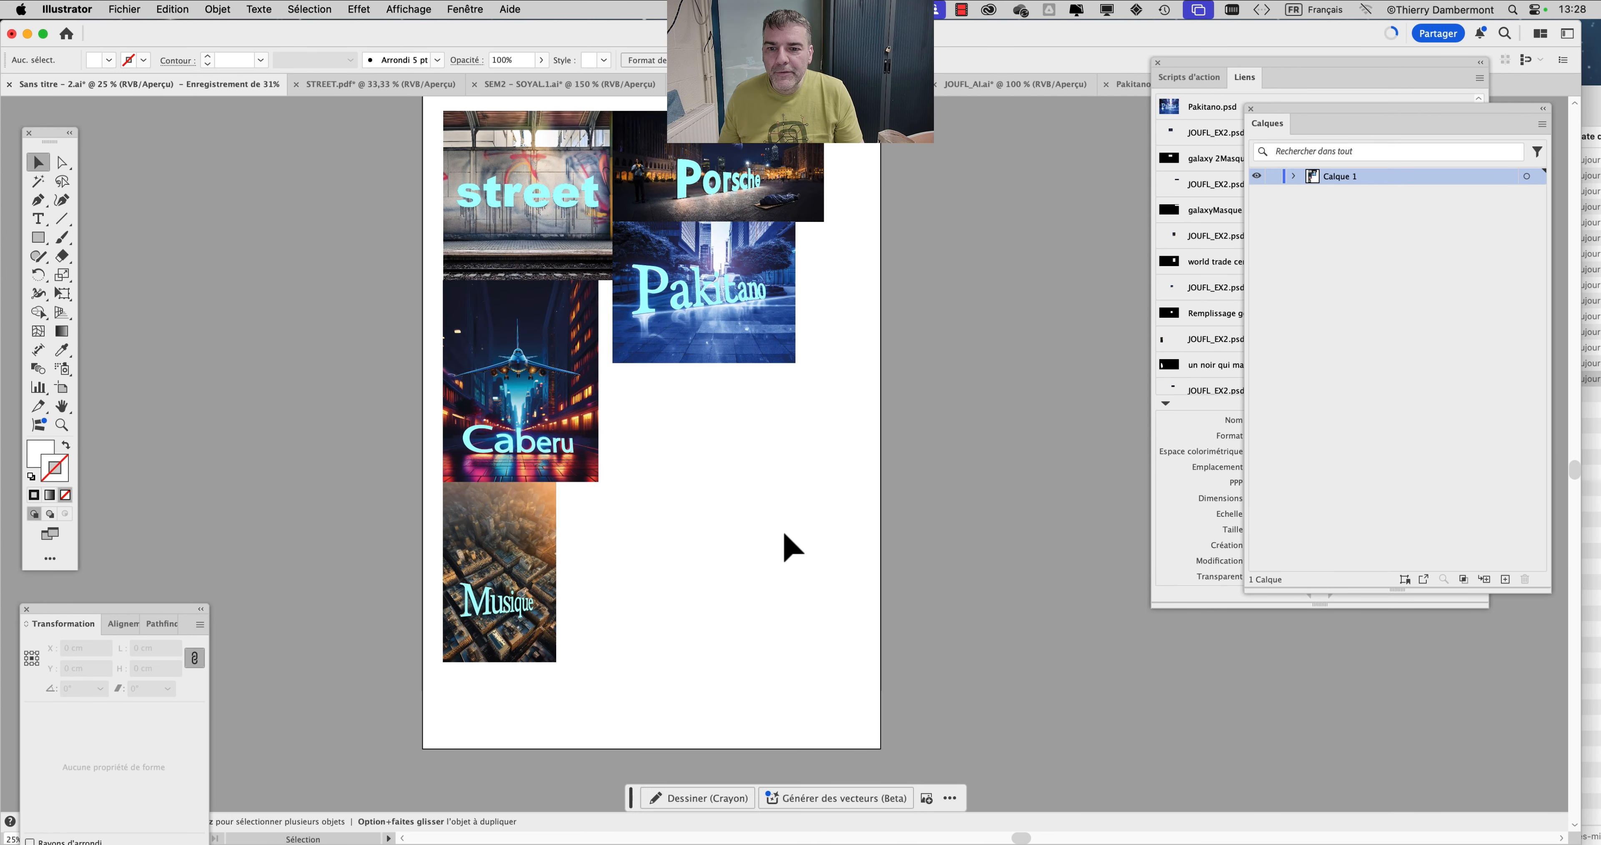
pyautogui.moveTo(754, 468); pyautogui.dragTo(747, 511)
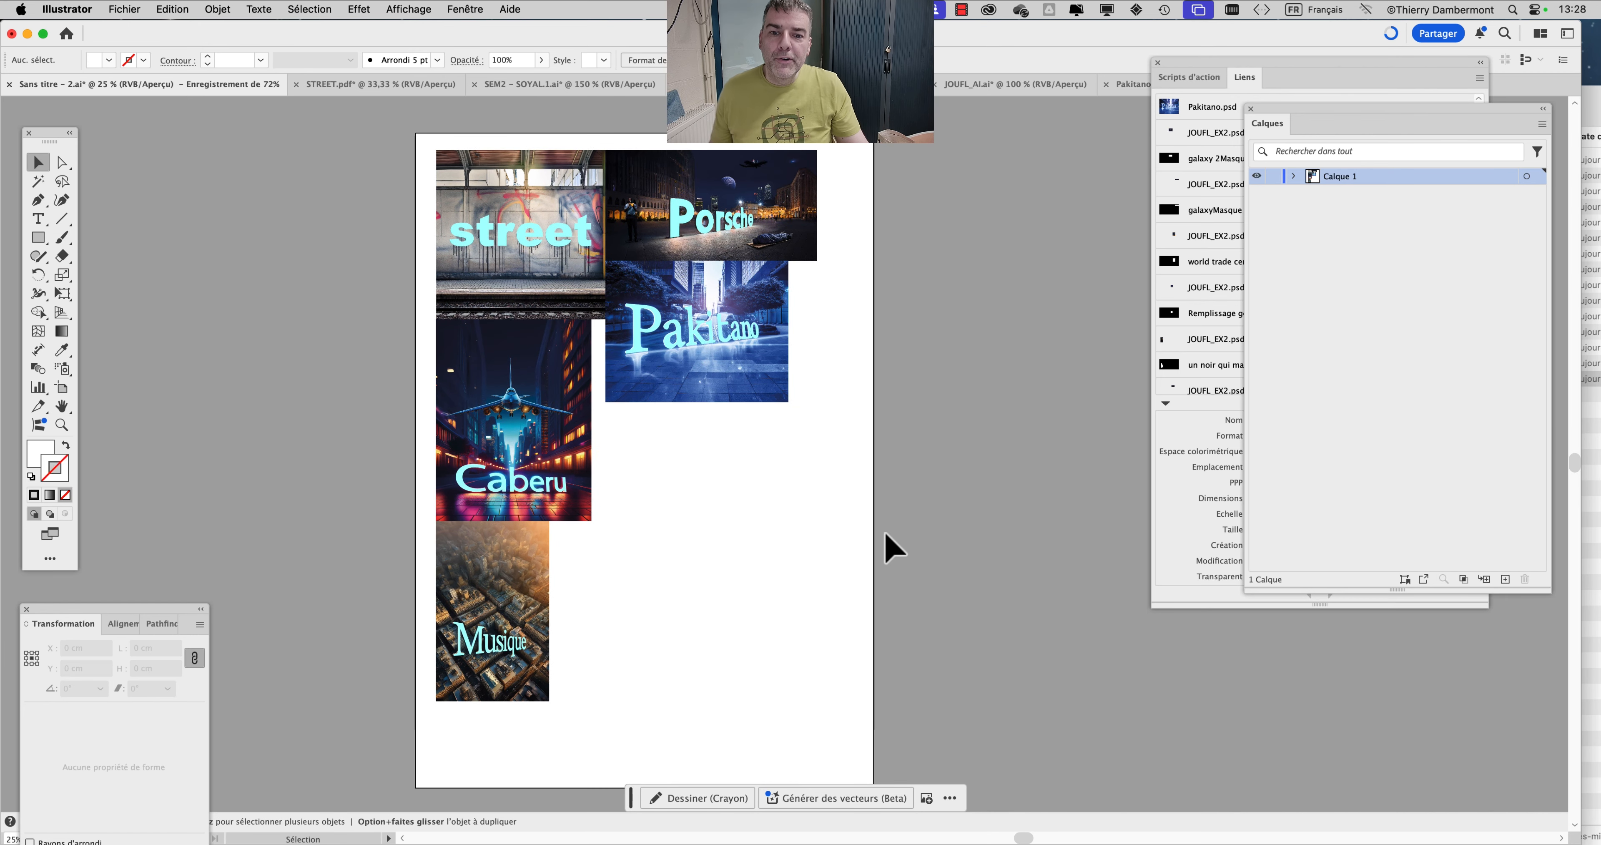